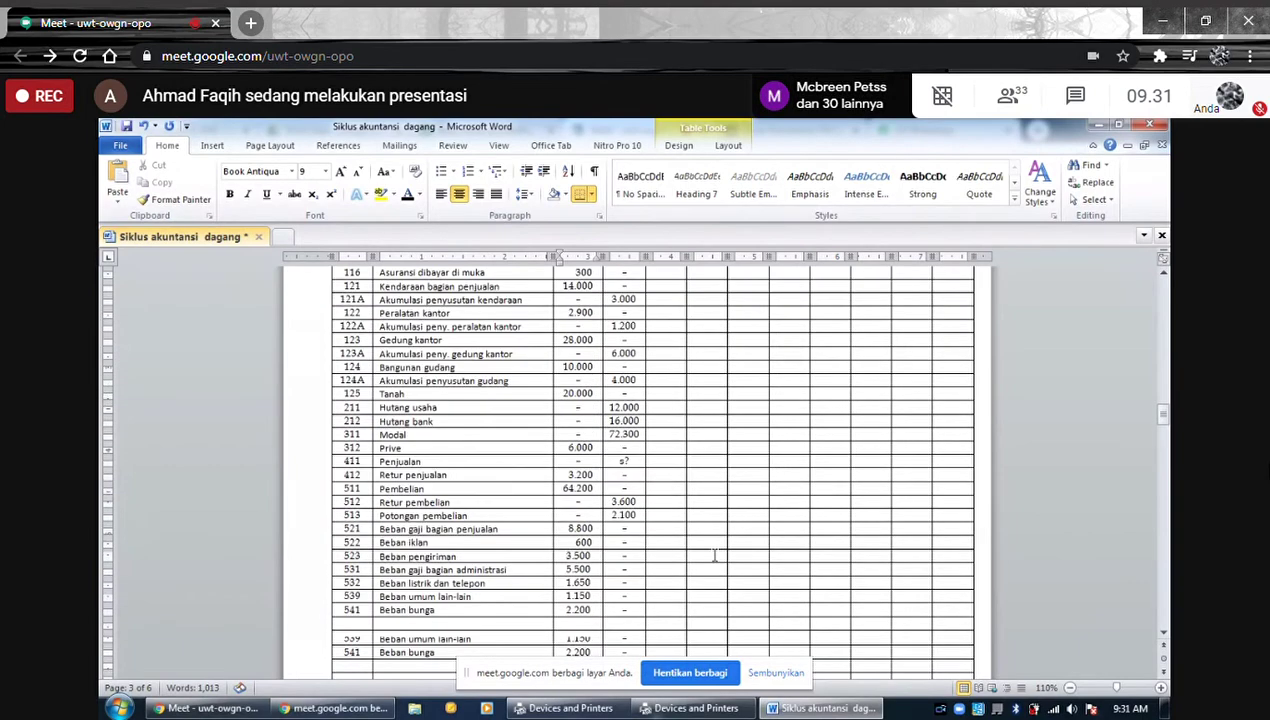
Replace the placeholder in the Neraca Saldo credit cell of the Penjualan row with 86.800
{"action": "scroll", "coordinate": [740, 613], "scroll_direction": "up", "scroll_amount": 4}
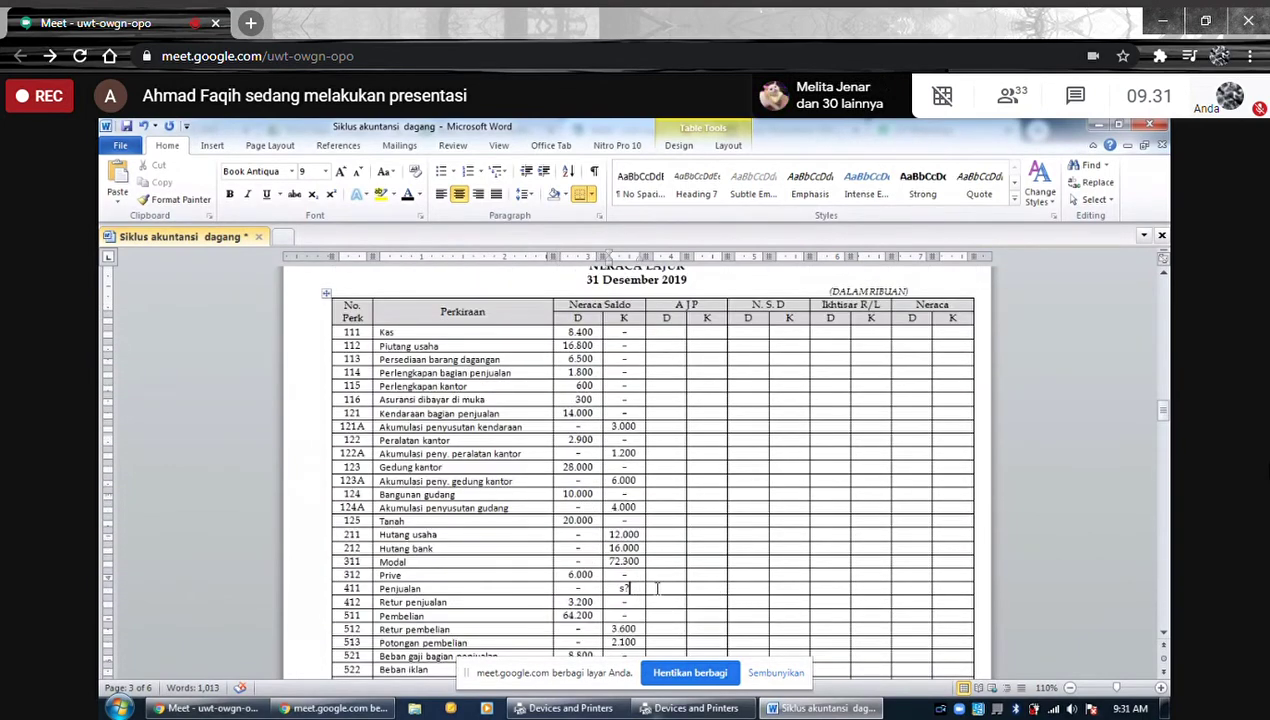
{"action": "key", "text": "BackSpace"}
{"action": "key", "text": "BackSpace"}
{"action": "key", "text": "BackSpace"}
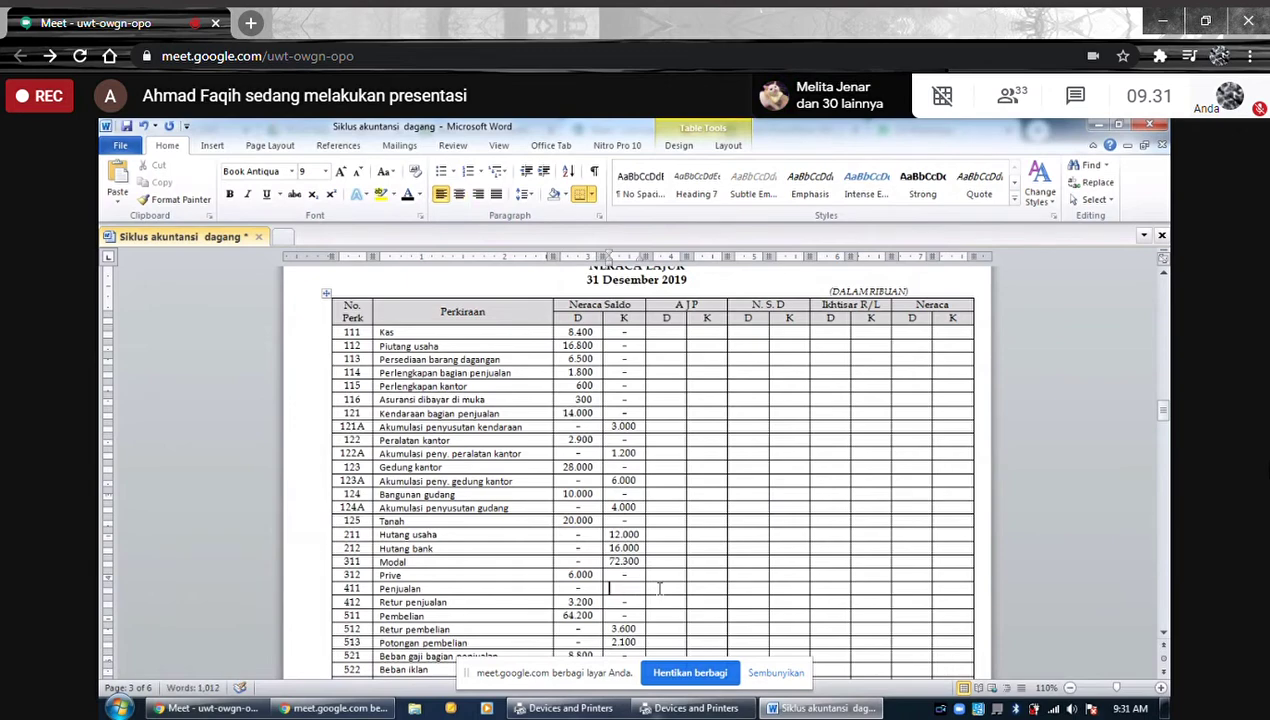
{"action": "scroll", "coordinate": [659, 588], "scroll_direction": "up", "scroll_amount": 20}
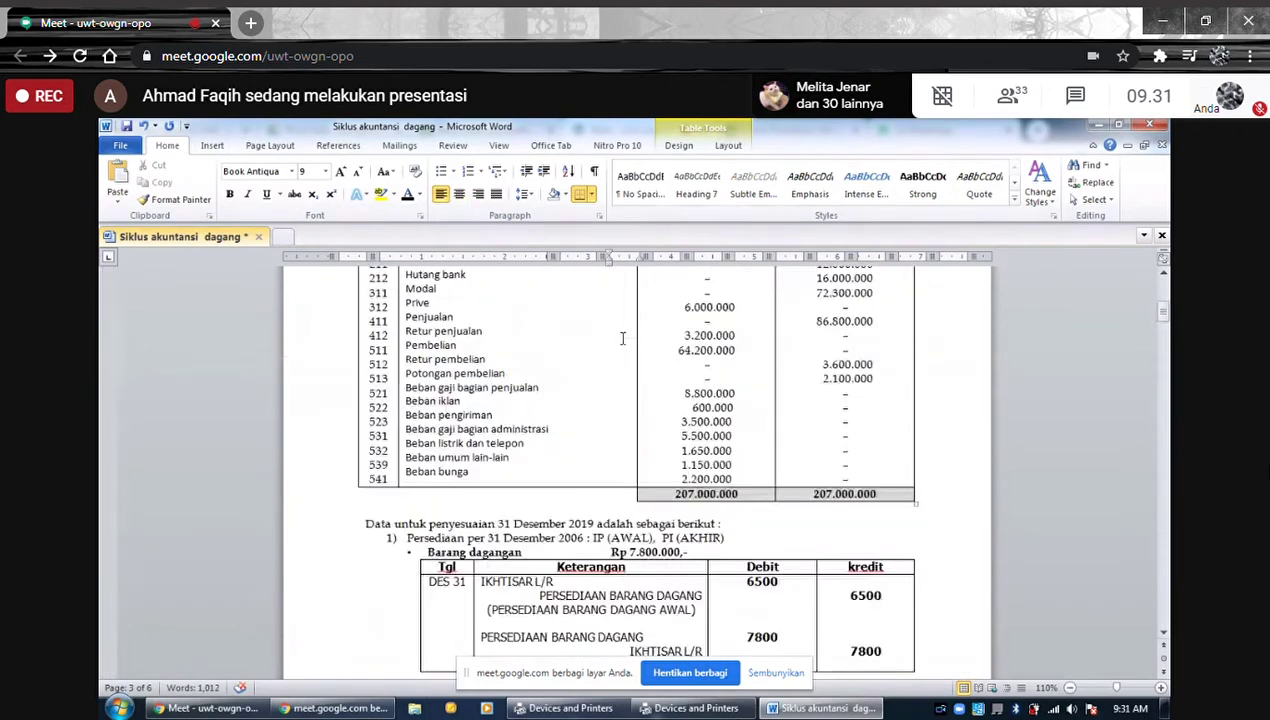
{"action": "scroll", "coordinate": [622, 339], "scroll_direction": "up", "scroll_amount": 5}
{"action": "scroll", "coordinate": [622, 339], "scroll_direction": "down", "scroll_amount": 4}
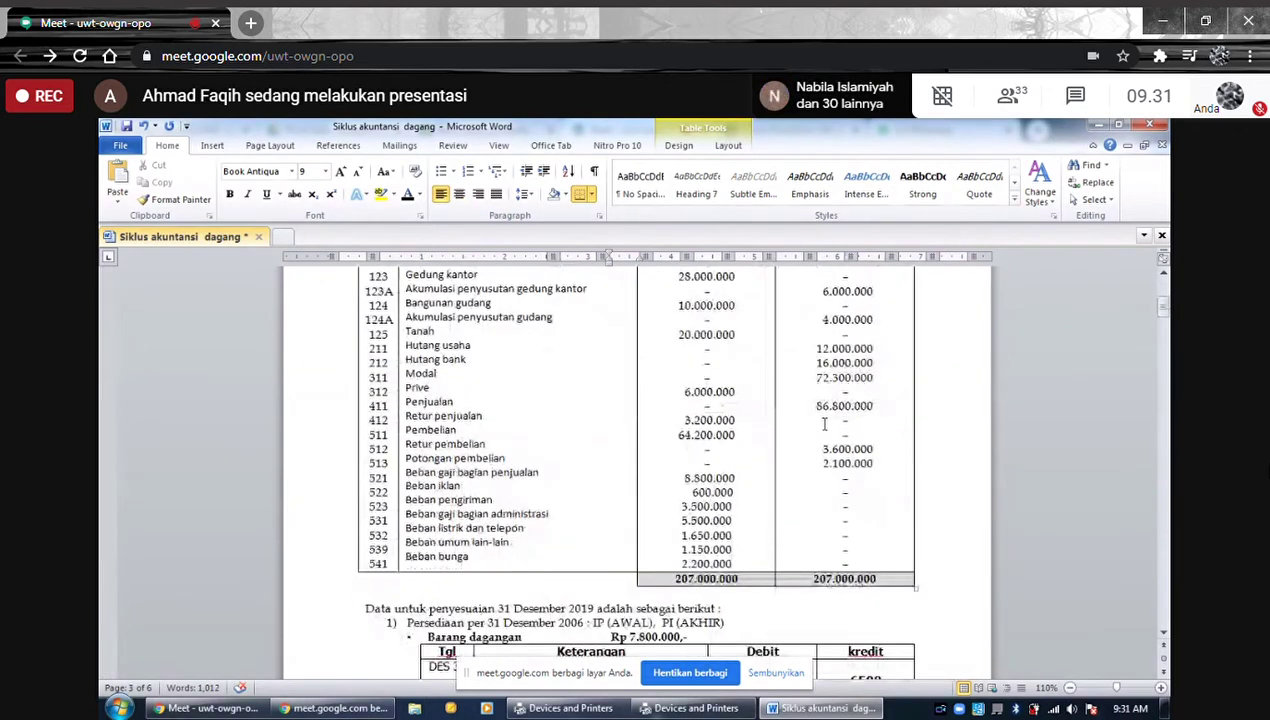
{"action": "scroll", "coordinate": [824, 424], "scroll_direction": "down", "scroll_amount": 20}
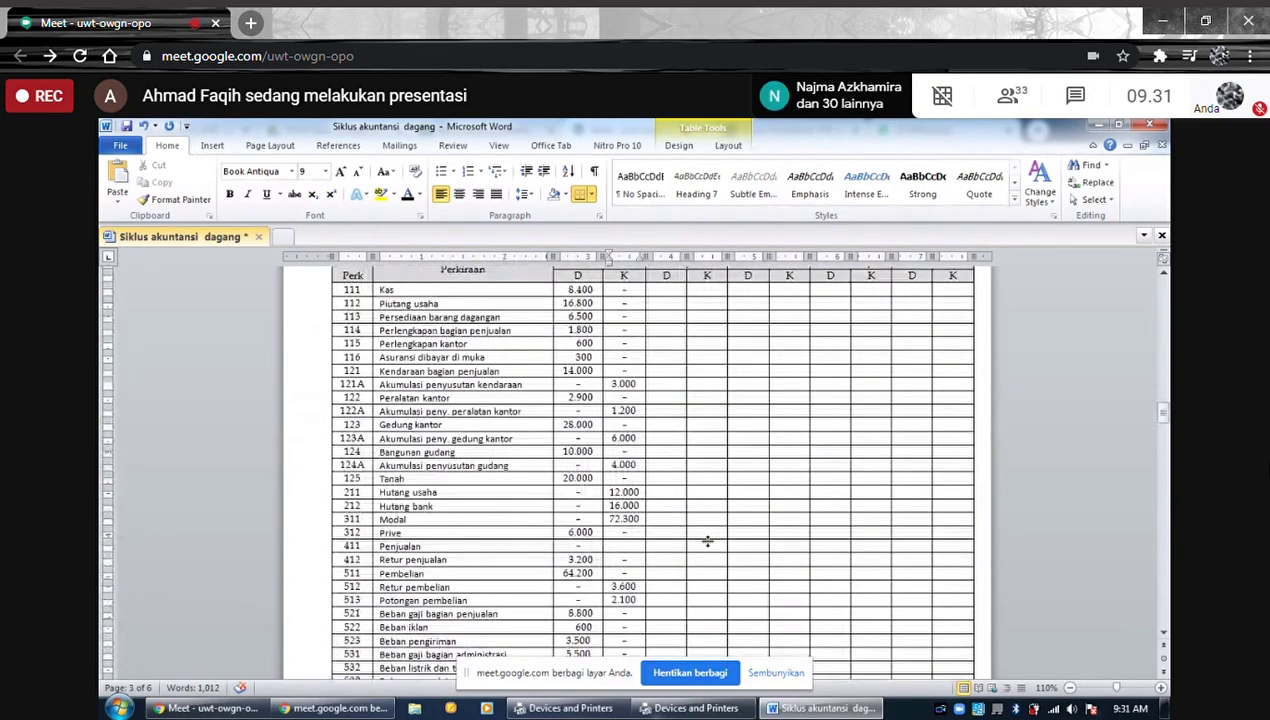
{"action": "type", "text": "86.800"}
Enter the label JUMLAH in the Perkiraan column of the empty row below Beban bunga
{"action": "scroll", "coordinate": [760, 563], "scroll_direction": "down", "scroll_amount": 4}
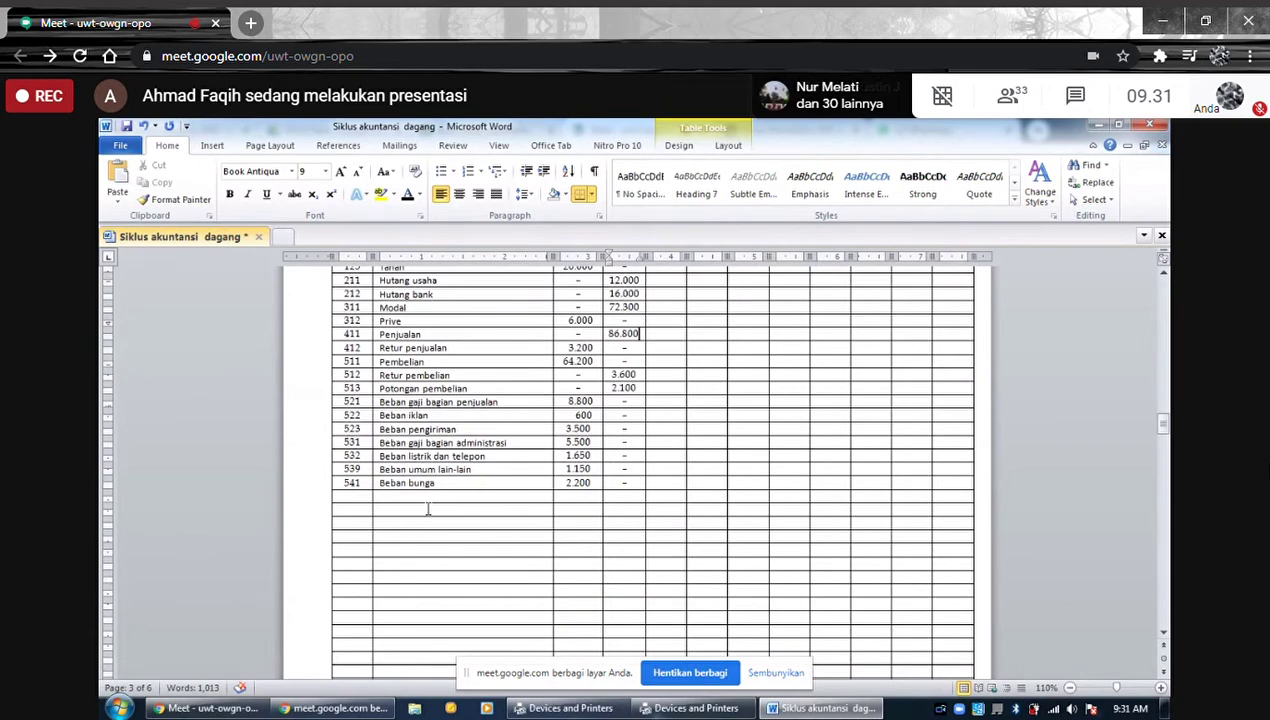
{"action": "scroll", "coordinate": [426, 508], "scroll_direction": "up", "scroll_amount": 4}
{"action": "scroll", "coordinate": [430, 508], "scroll_direction": "up", "scroll_amount": 8}
{"action": "scroll", "coordinate": [459, 439], "scroll_direction": "up", "scroll_amount": 4}
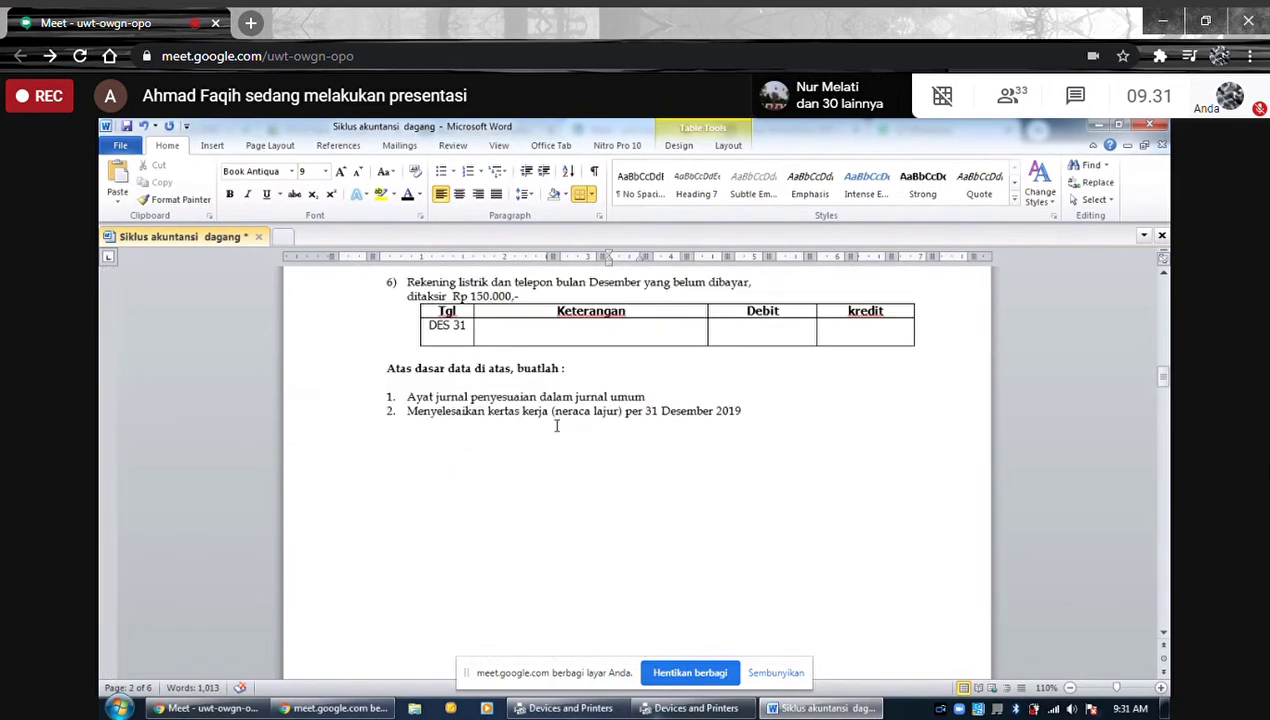
{"action": "scroll", "coordinate": [555, 513], "scroll_direction": "down", "scroll_amount": 12}
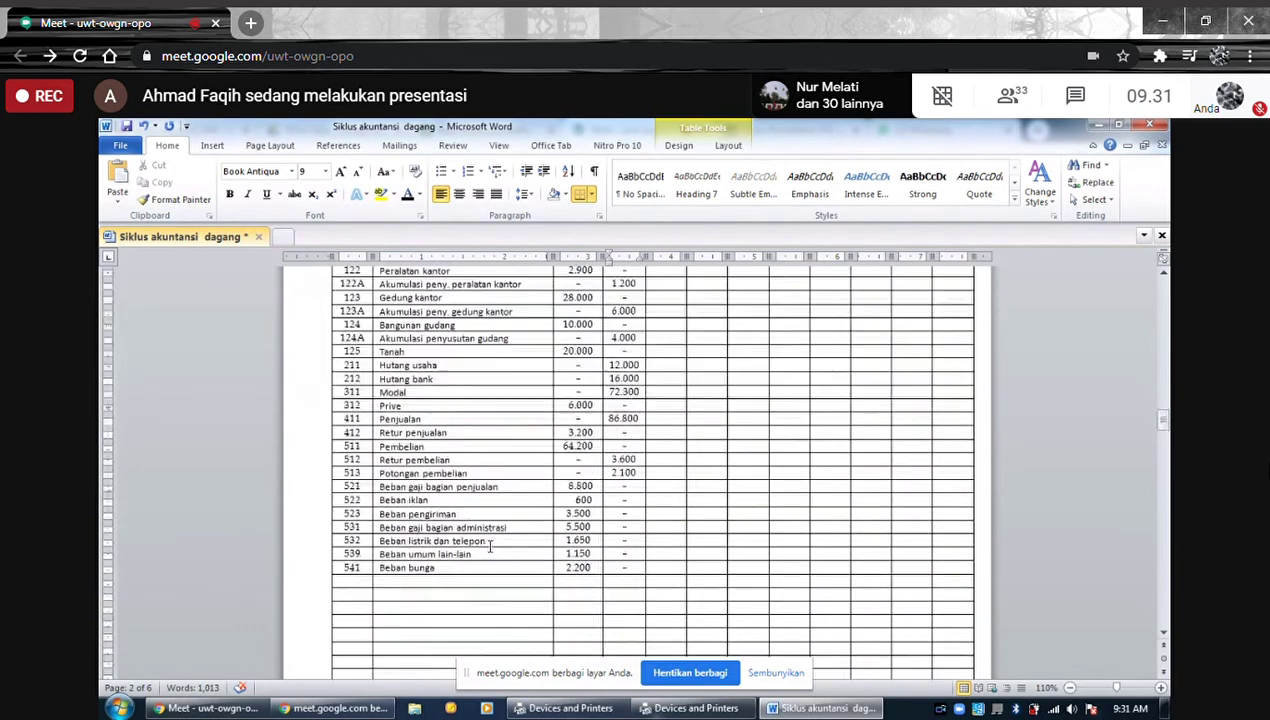
{"action": "left_click", "coordinate": [395, 582]}
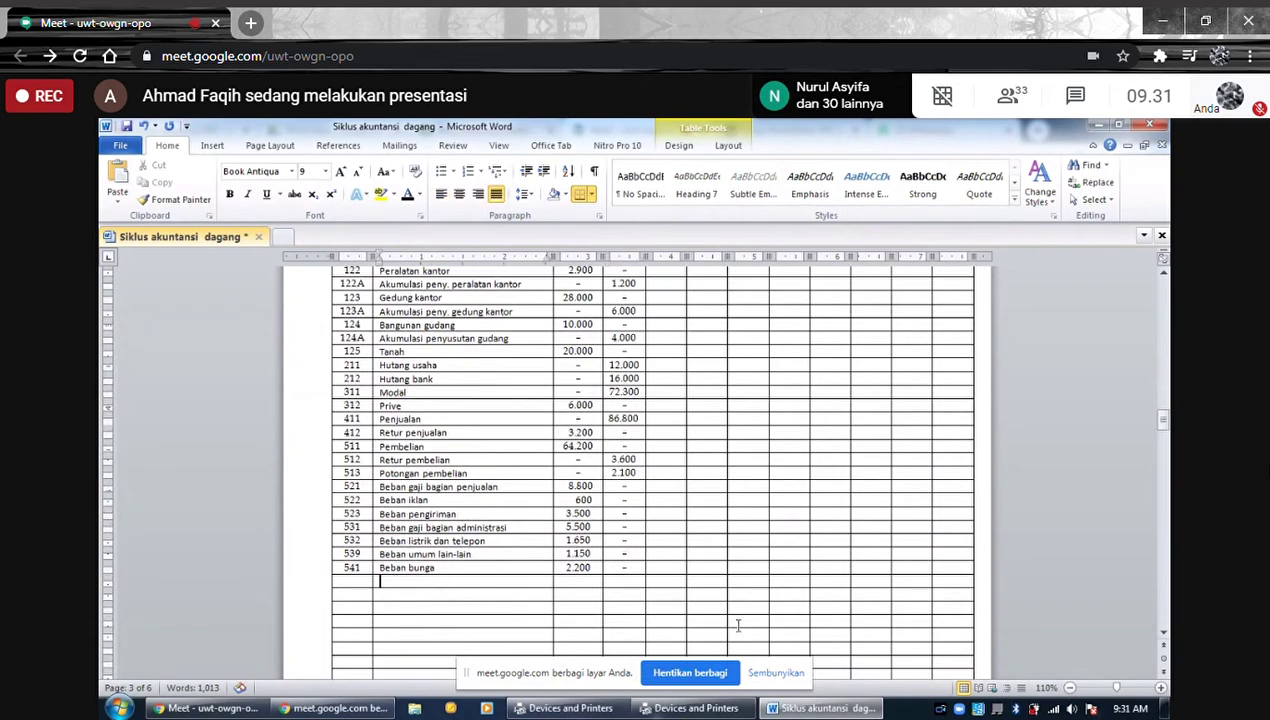
{"action": "type", "text": "JUML"}
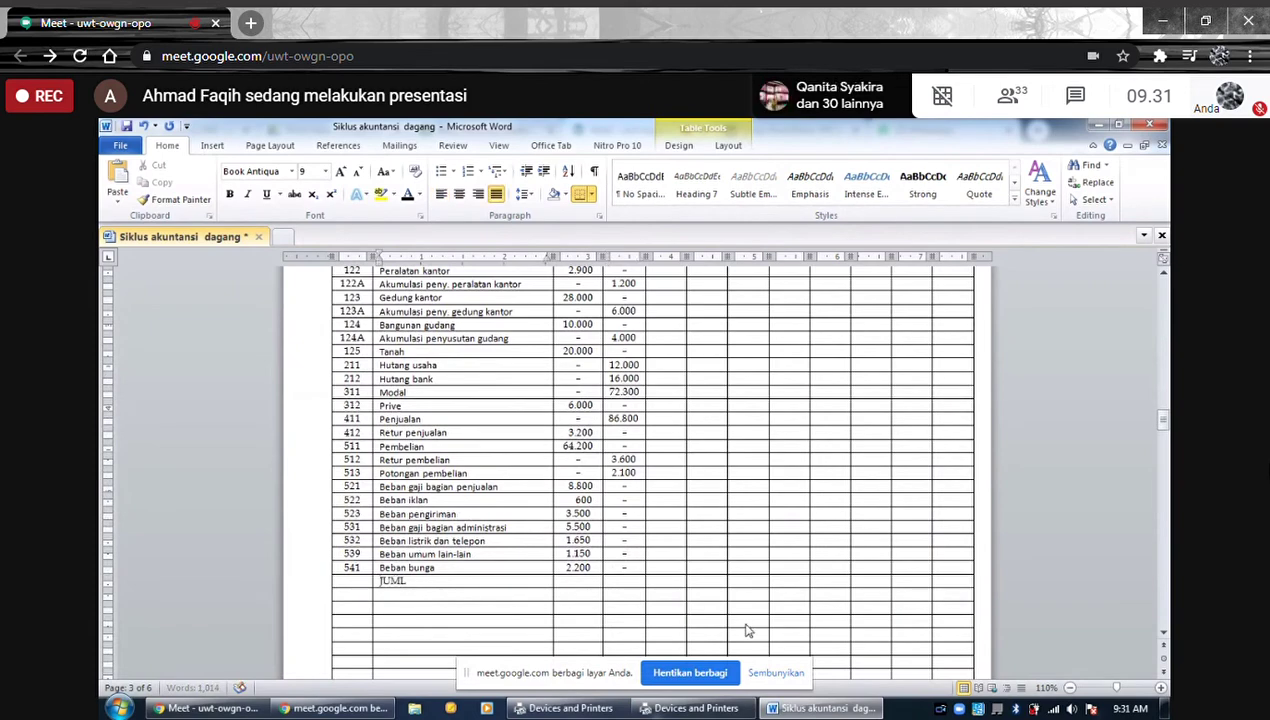
{"action": "type", "text": "AH"}
Enter 207.000 as both the debit and credit totals of Neraca Saldo in the JUMLAH row
{"action": "scroll", "coordinate": [557, 546], "scroll_direction": "up", "scroll_amount": 20}
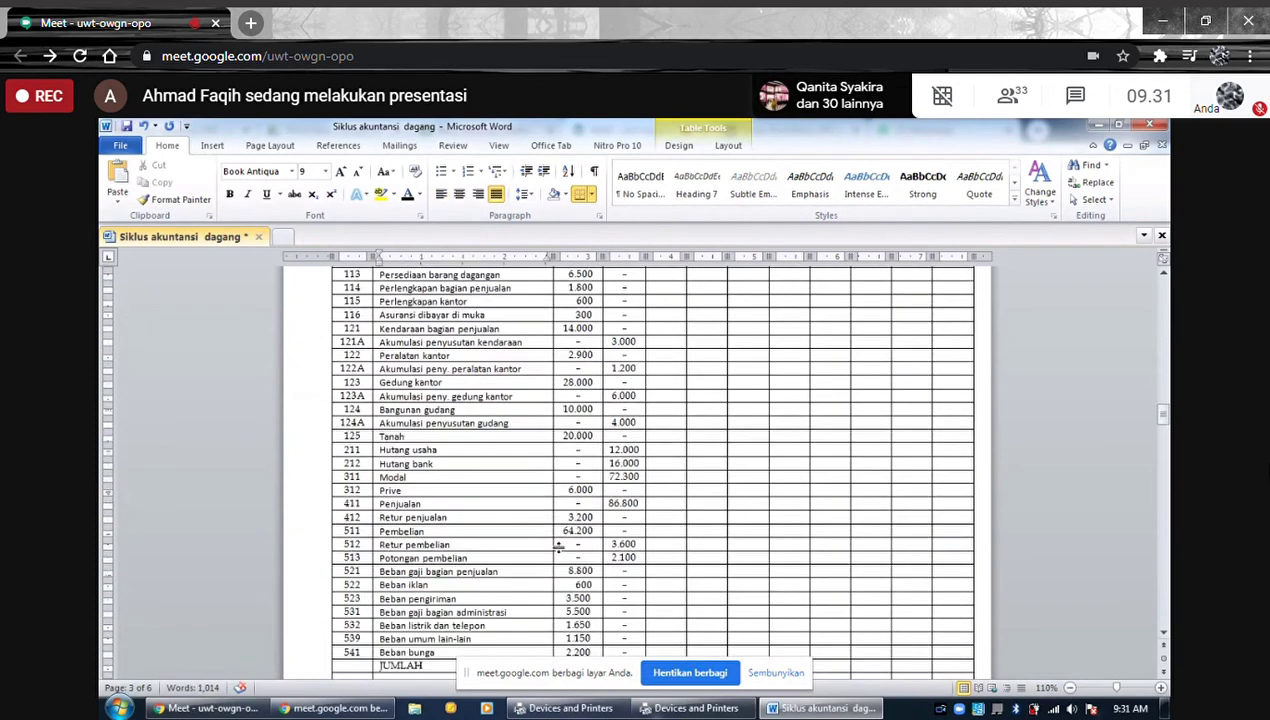
{"action": "scroll", "coordinate": [580, 556], "scroll_direction": "up", "scroll_amount": 3}
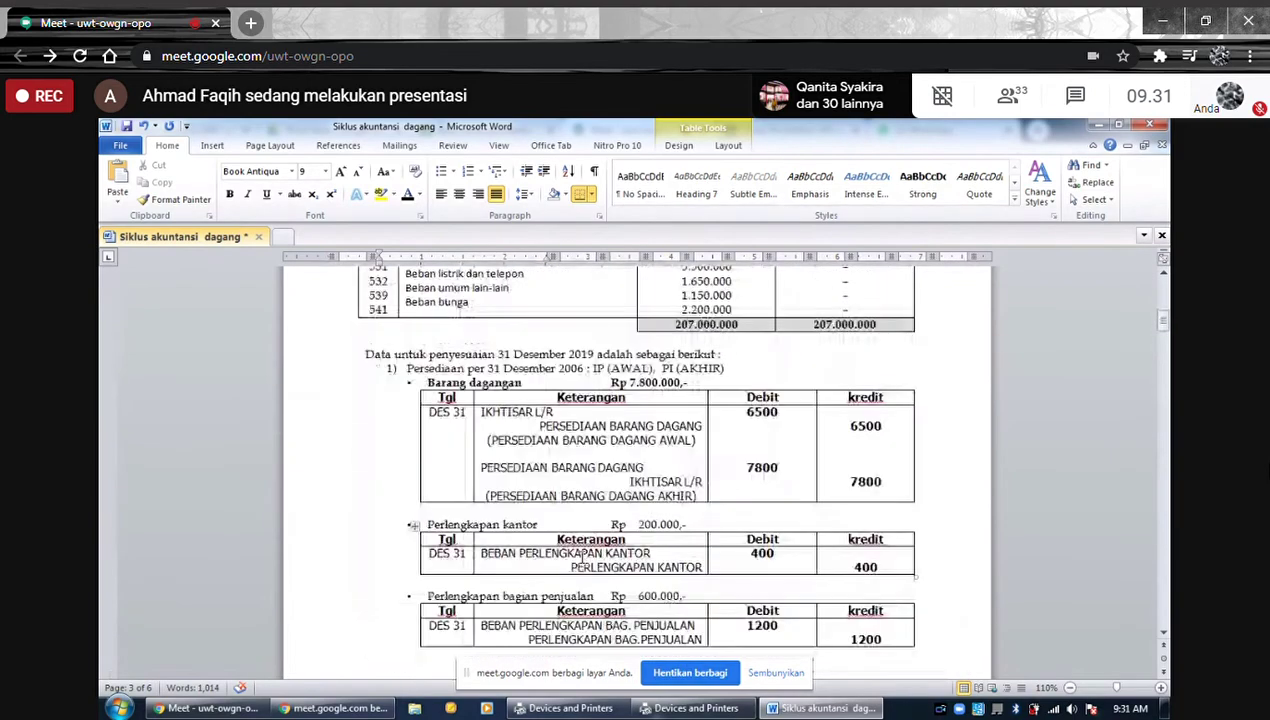
{"action": "scroll", "coordinate": [758, 340], "scroll_direction": "down", "scroll_amount": 20}
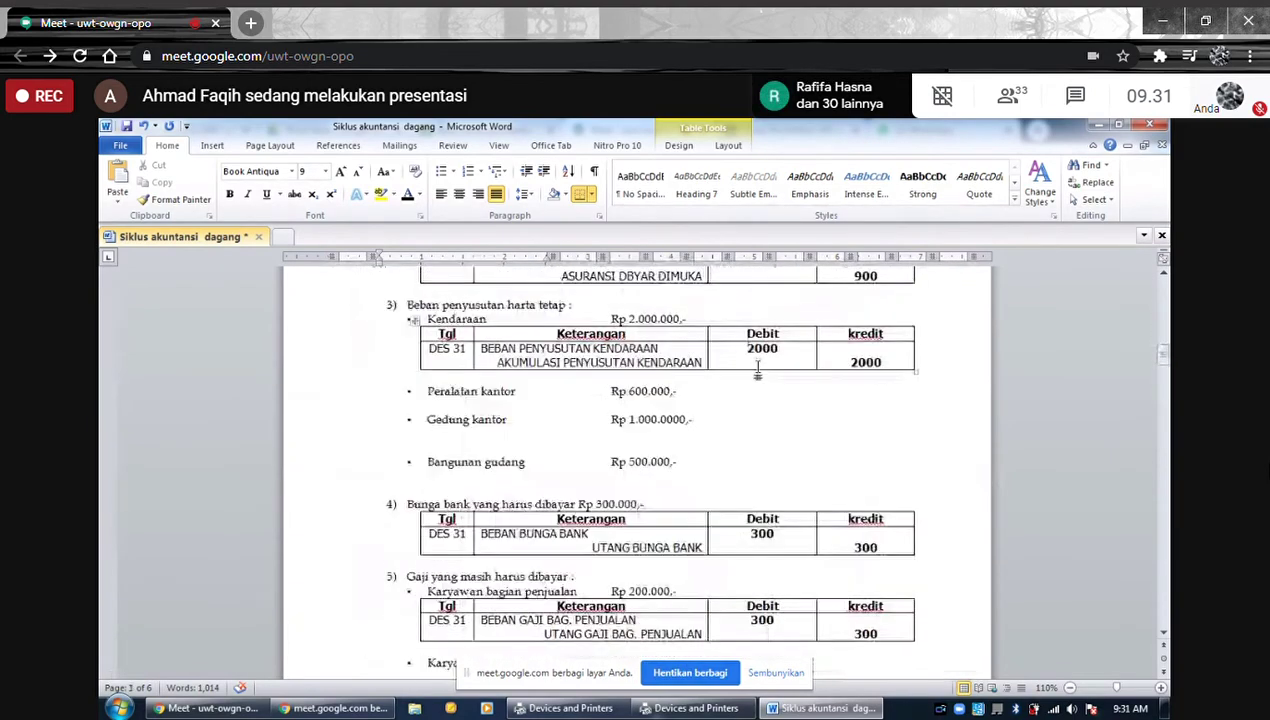
{"action": "scroll", "coordinate": [758, 404], "scroll_direction": "up", "scroll_amount": 5}
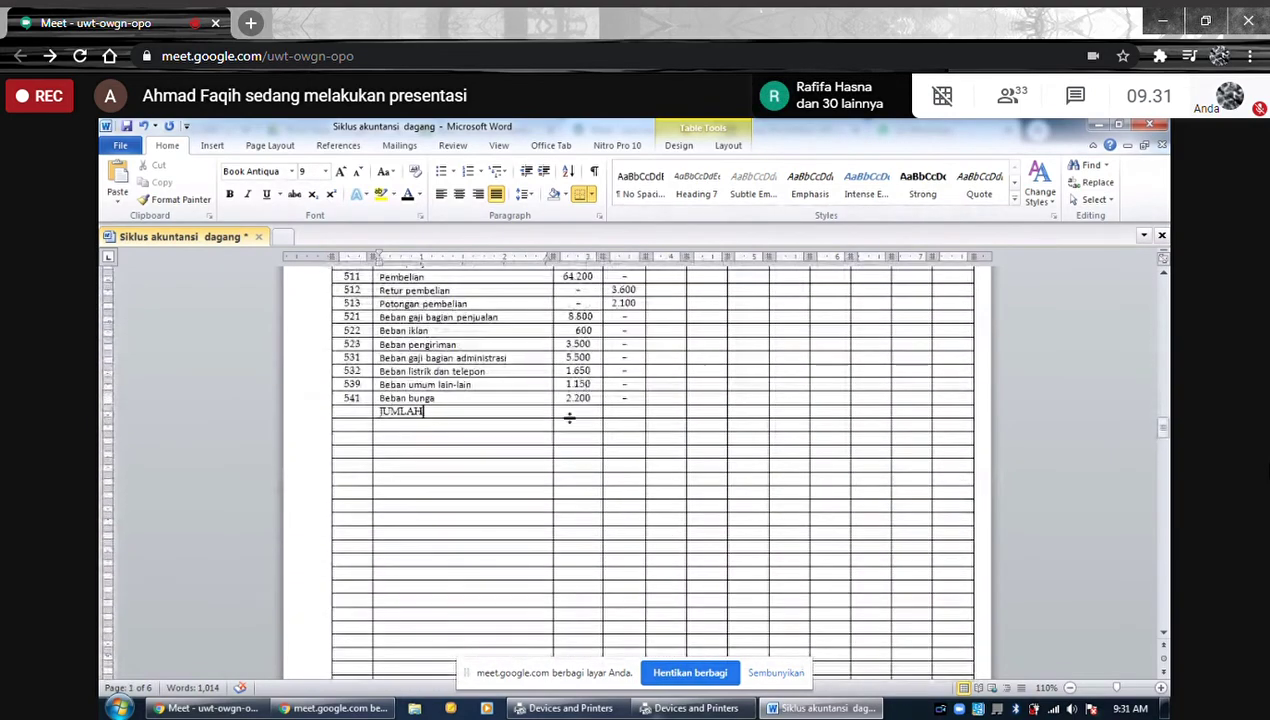
{"action": "left_click", "coordinate": [578, 410]}
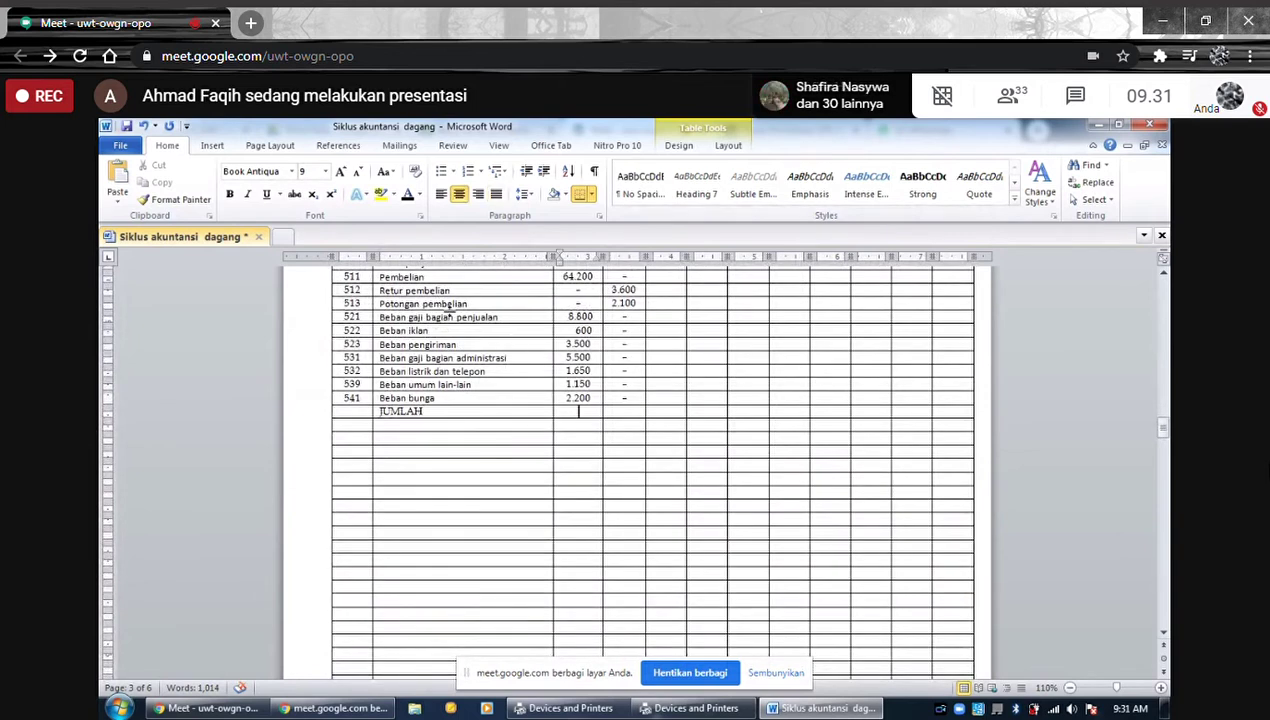
{"action": "type", "text": "207.00"}
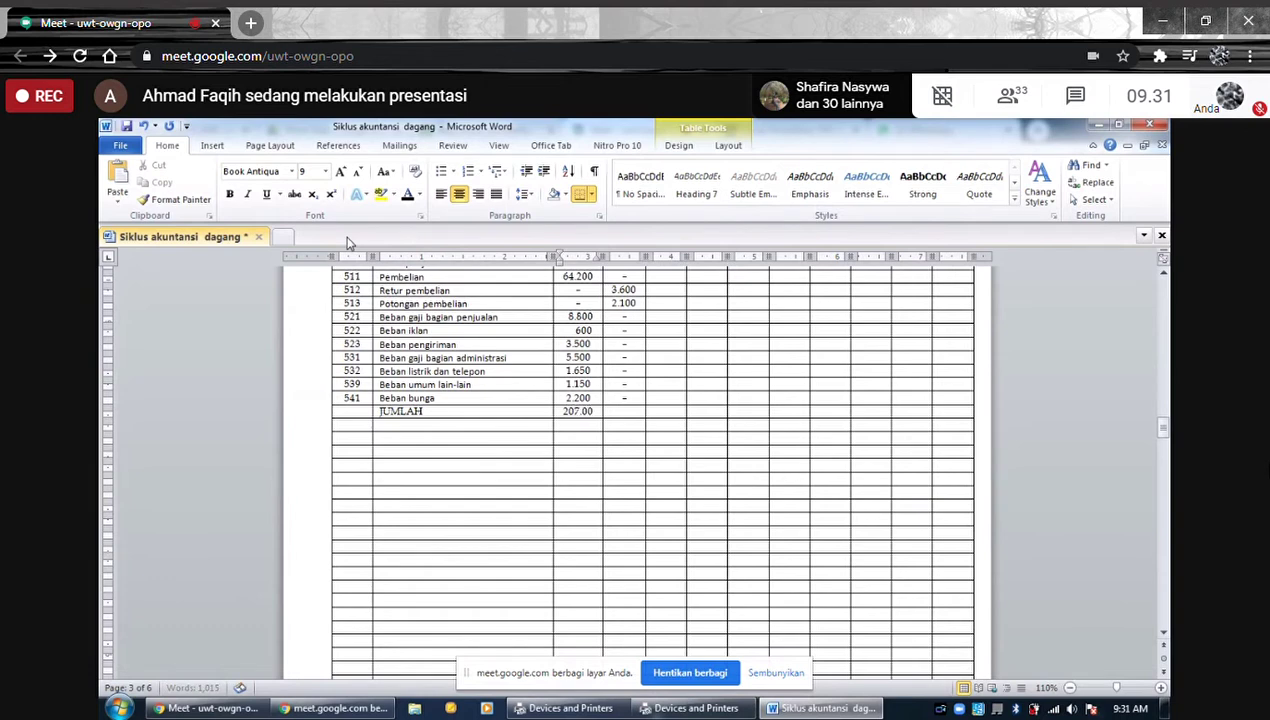
{"action": "type", "text": "0"}
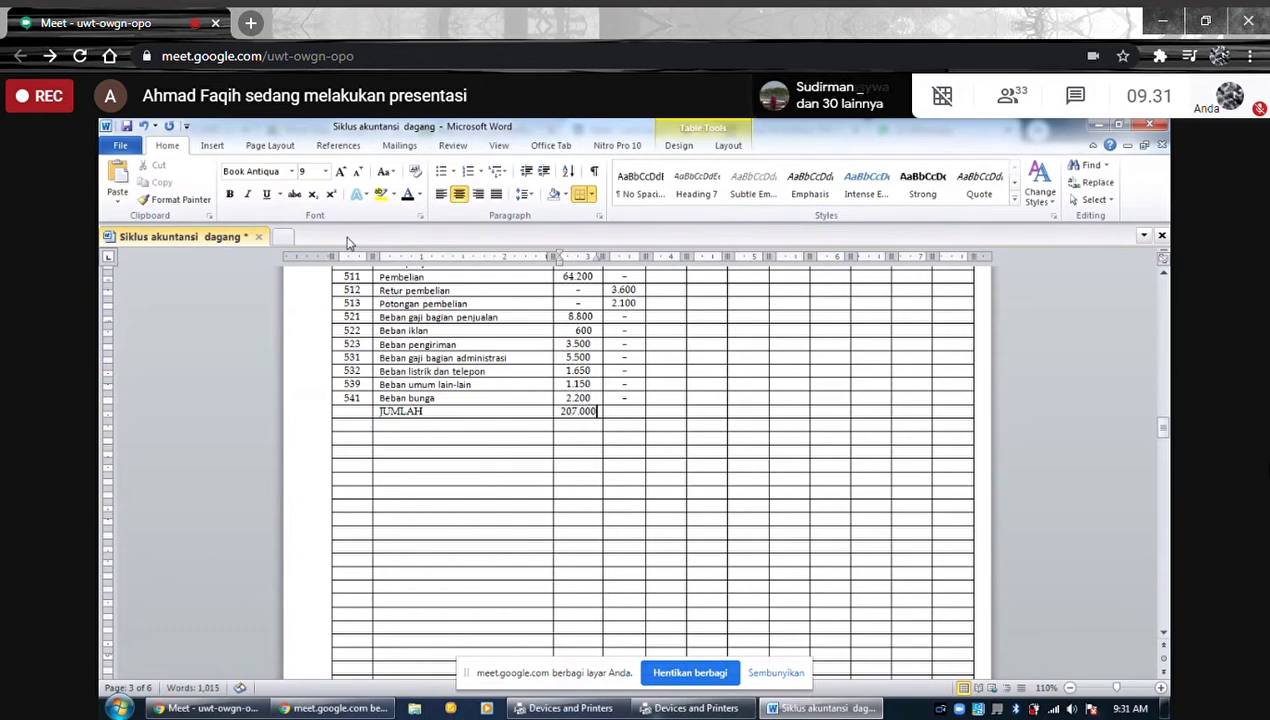
{"action": "left_click", "coordinate": [634, 412]}
{"action": "type", "text": "20"}
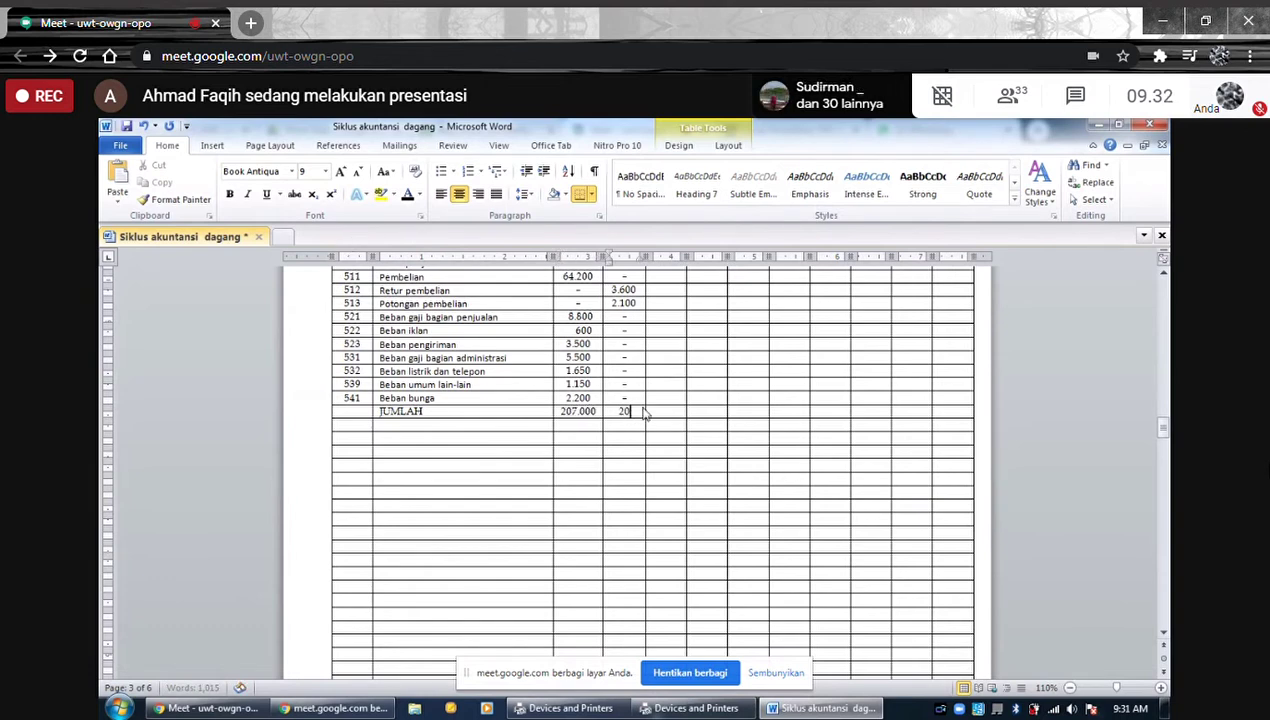
{"action": "type", "text": "7.000"}
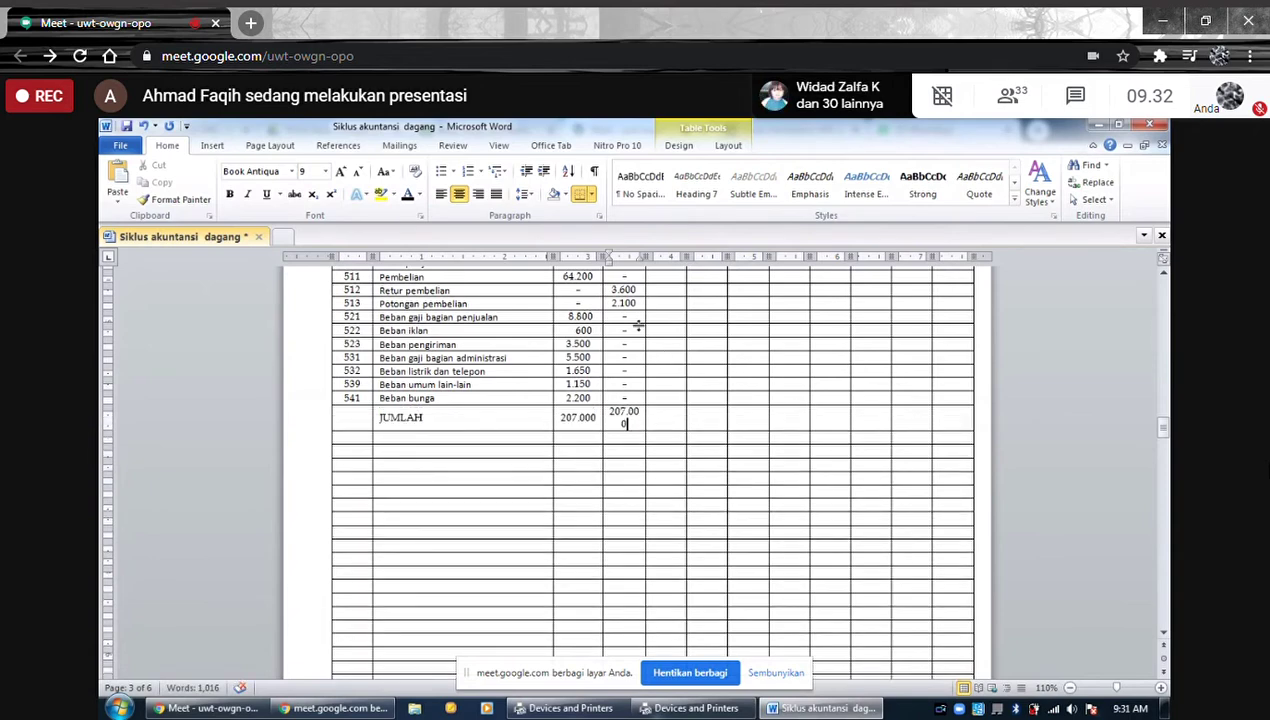
Narrow the Perkiraan column and shift the Neraca Saldo debit/credit border so the credit total fits on one line
{"action": "scroll", "coordinate": [600, 420], "scroll_direction": "up", "scroll_amount": 5}
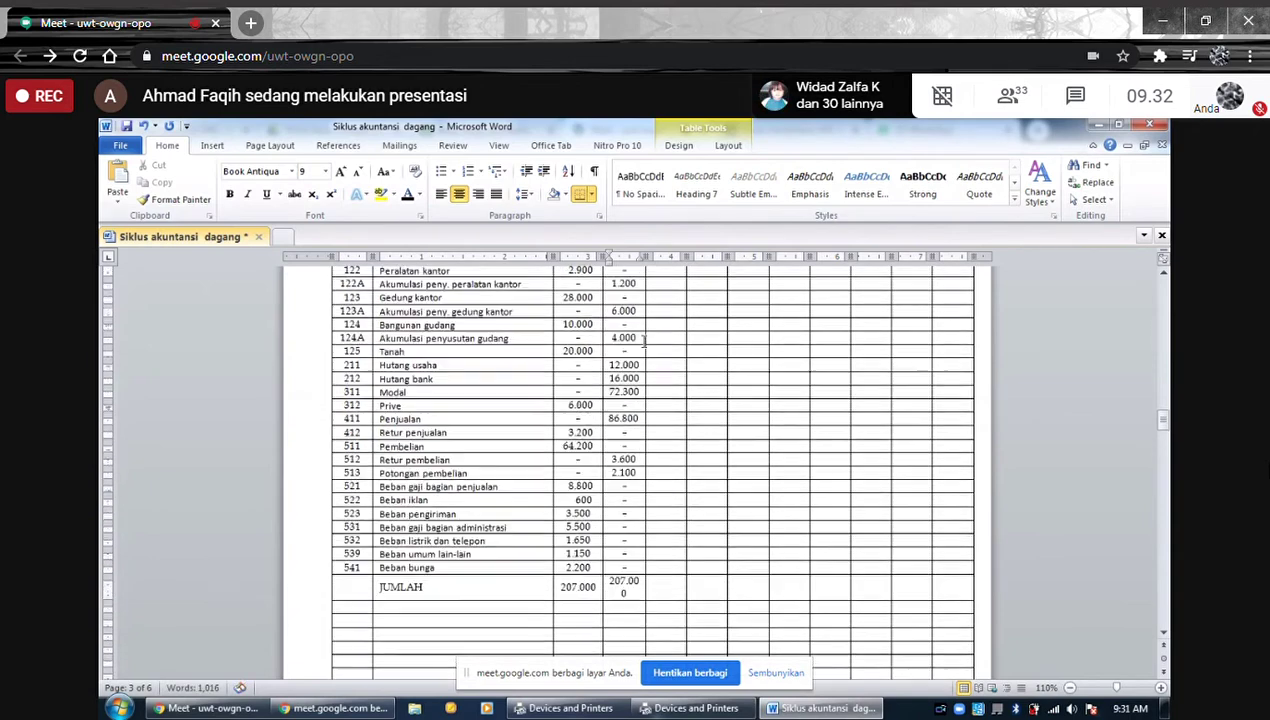
{"action": "scroll", "coordinate": [560, 425], "scroll_direction": "down", "scroll_amount": 5}
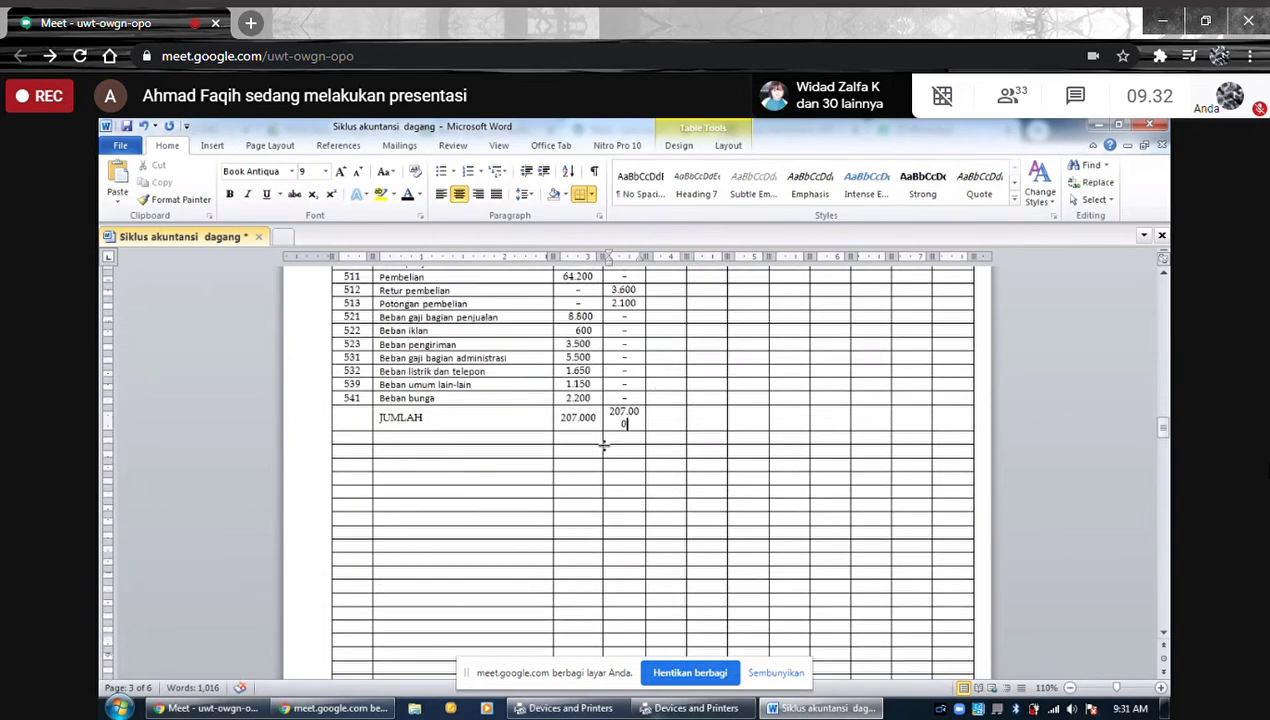
{"action": "left_click", "coordinate": [555, 418]}
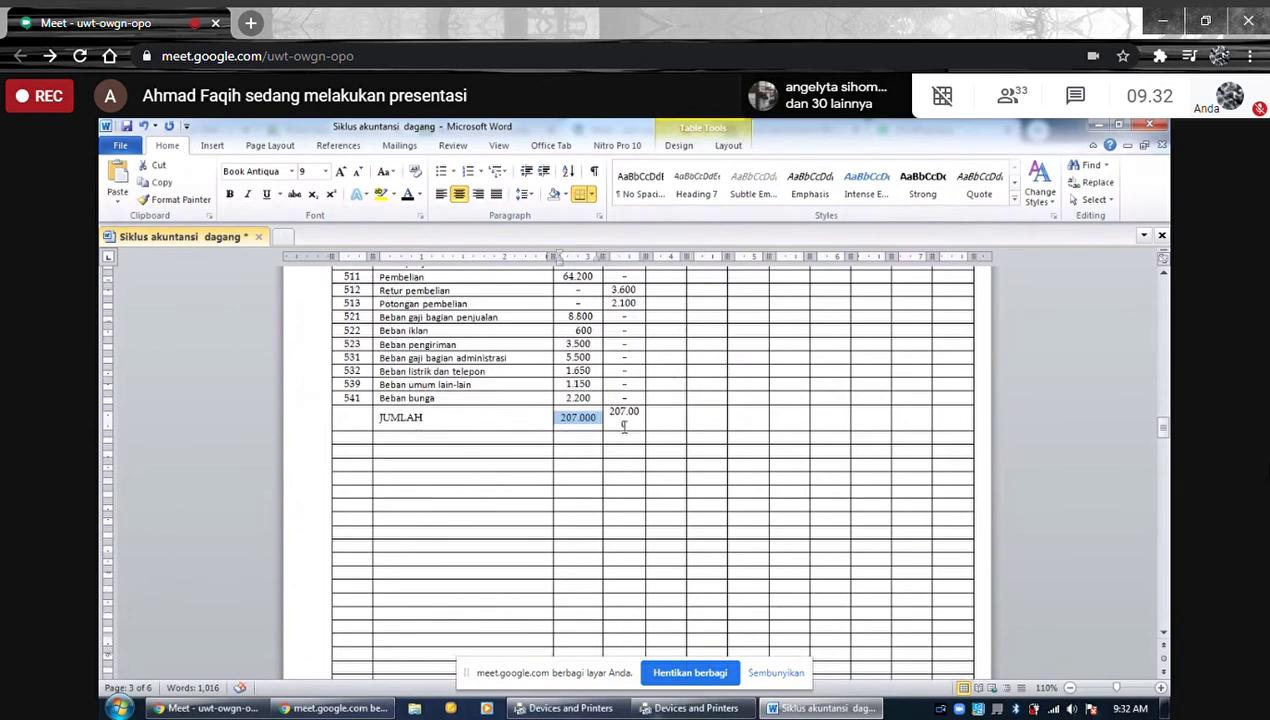
{"action": "scroll", "coordinate": [630, 422], "scroll_direction": "up", "scroll_amount": 12}
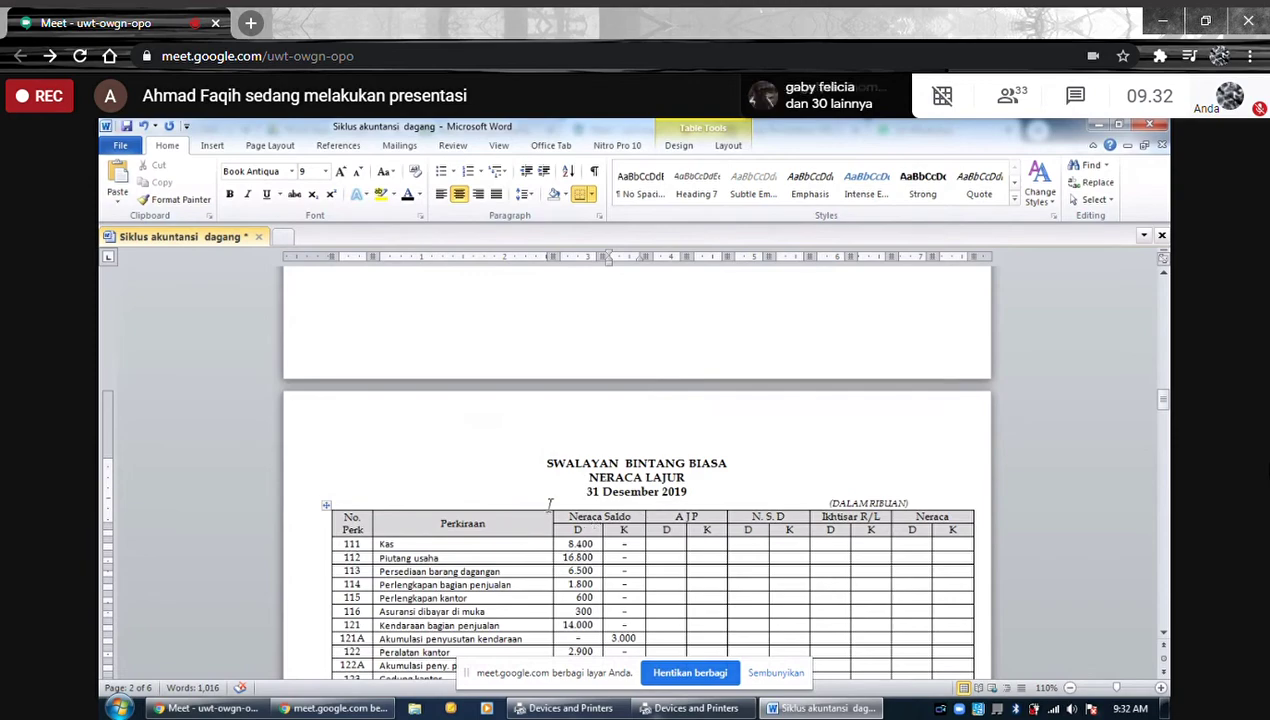
{"action": "scroll", "coordinate": [643, 506], "scroll_direction": "down", "scroll_amount": 10}
{"action": "scroll", "coordinate": [562, 473], "scroll_direction": "up", "scroll_amount": 8}
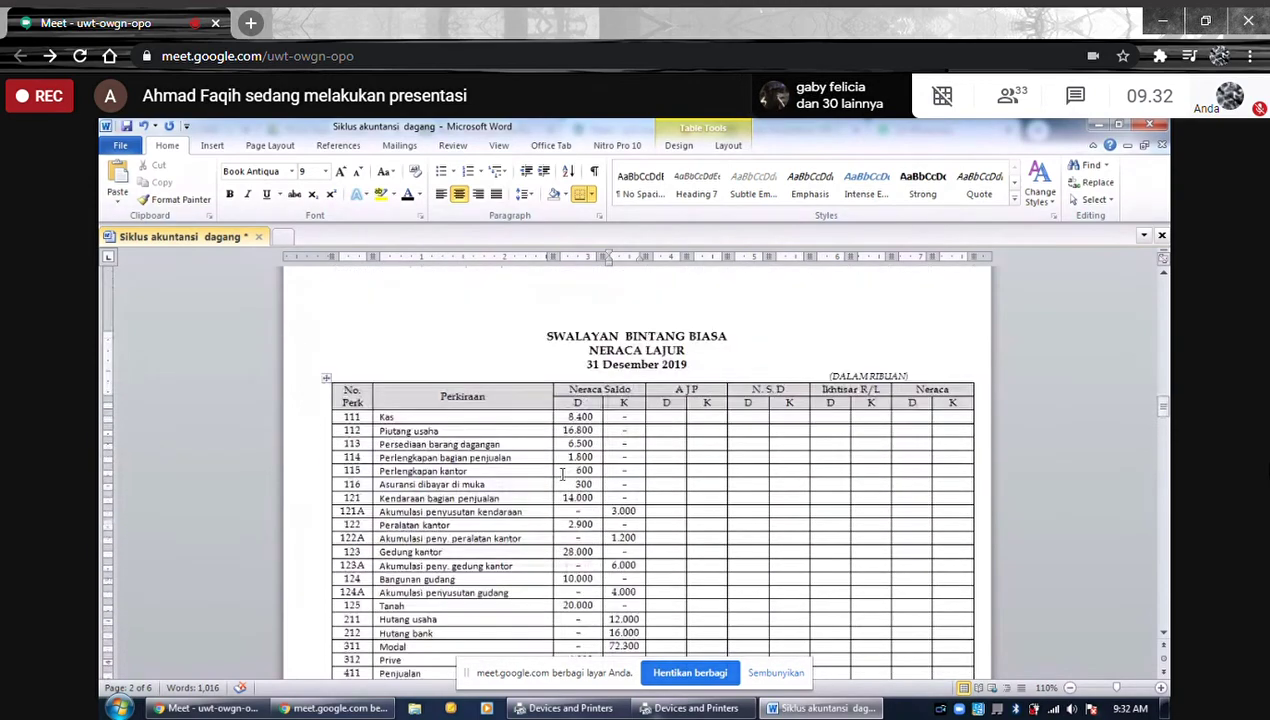
{"action": "left_click_drag", "start_coordinate": [552, 394], "coordinate": [531, 404]}
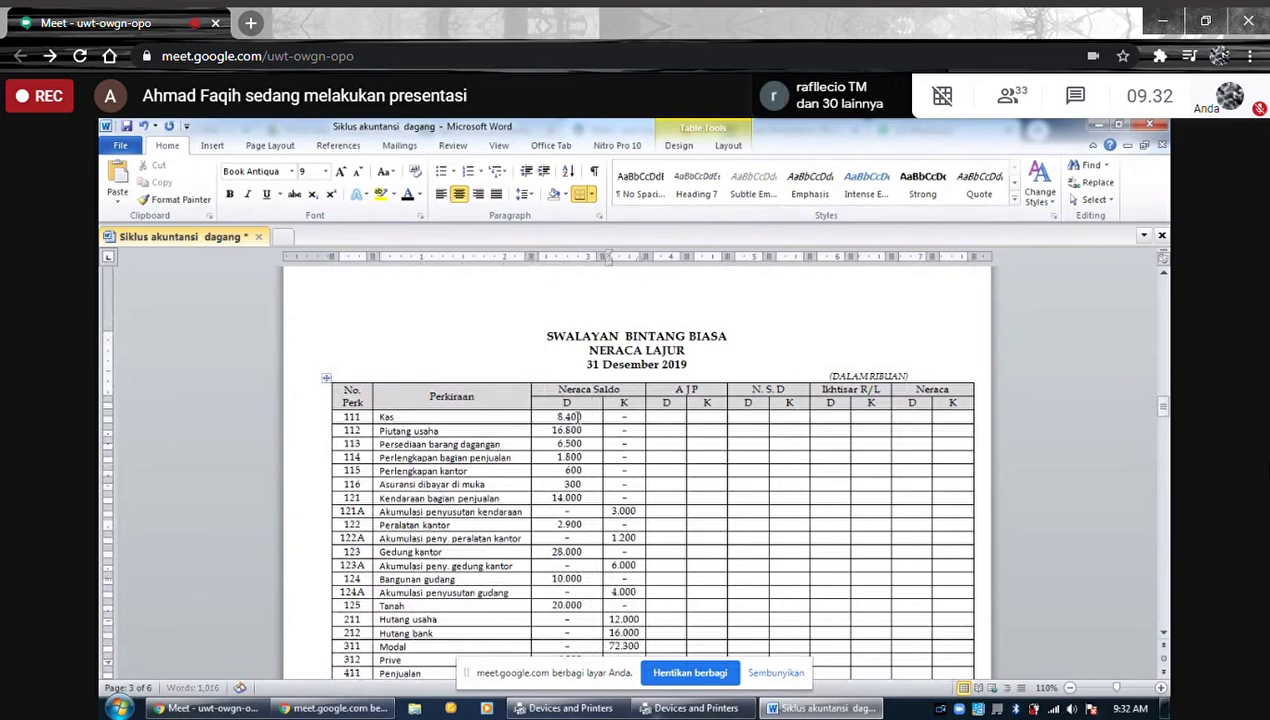
{"action": "scroll", "coordinate": [575, 410], "scroll_direction": "down", "scroll_amount": 3}
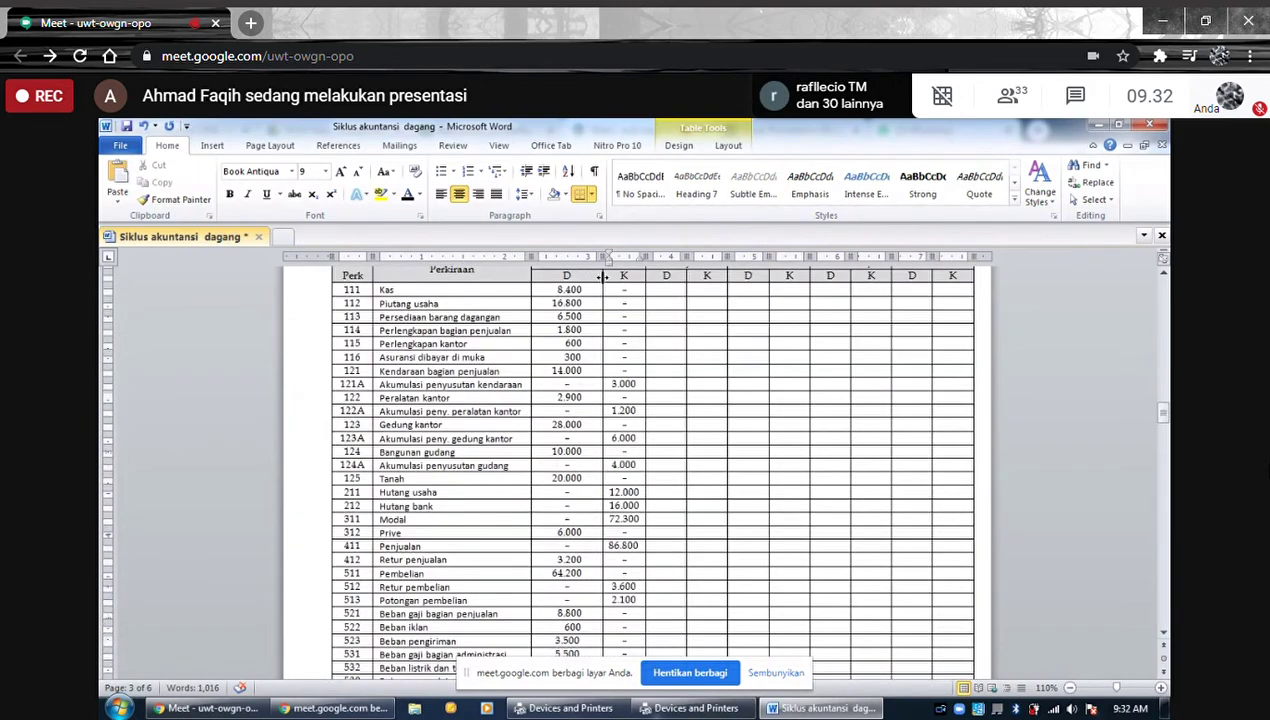
{"action": "left_click_drag", "start_coordinate": [603, 277], "coordinate": [594, 278]}
{"action": "scroll", "coordinate": [621, 418], "scroll_direction": "down", "scroll_amount": 6}
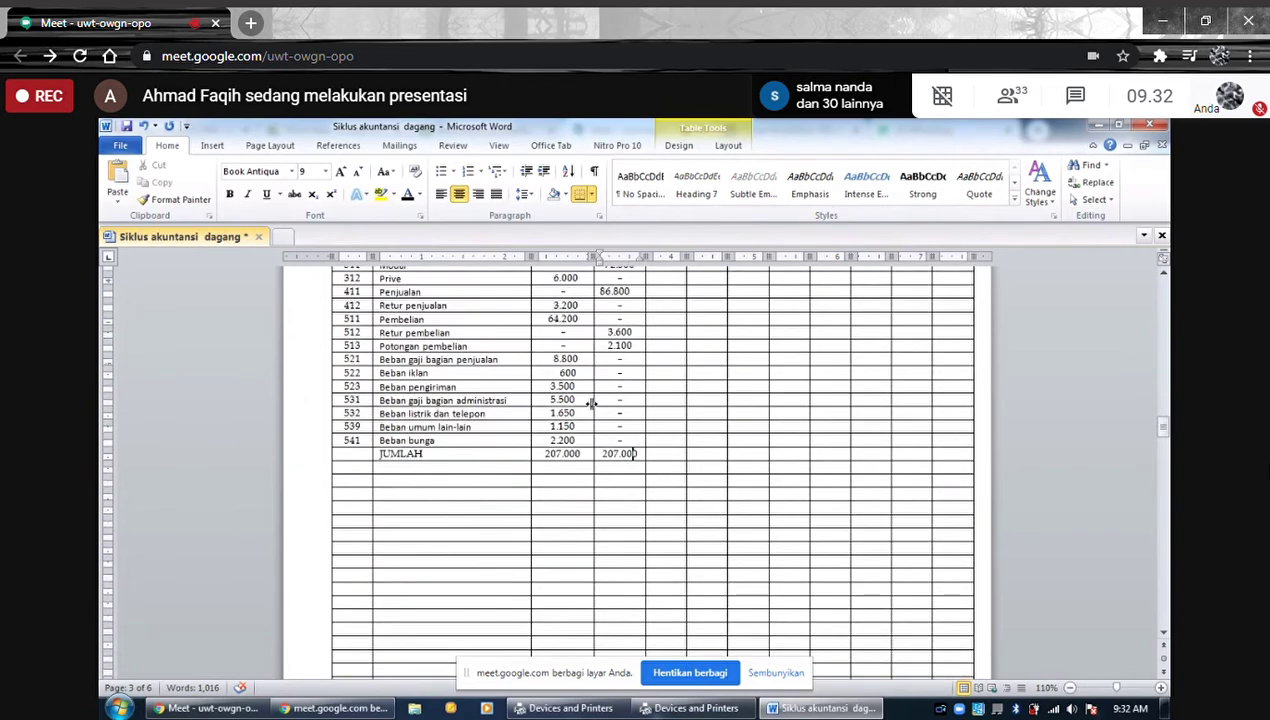
Add a left-aligned Ikhtisar L/R entry in the Perkiraan column of the row below JUMLAH
{"action": "scroll", "coordinate": [591, 403], "scroll_direction": "down", "scroll_amount": 1}
{"action": "left_click", "coordinate": [466, 425]}
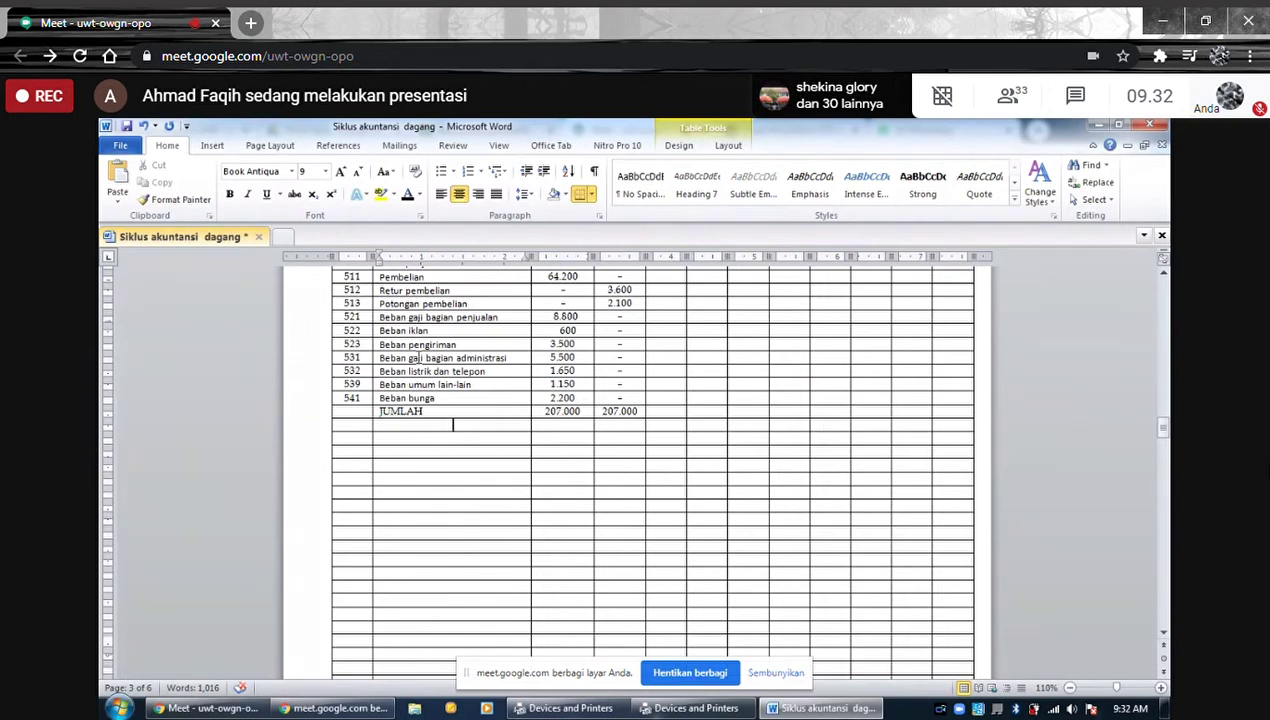
{"action": "left_click", "coordinate": [438, 195]}
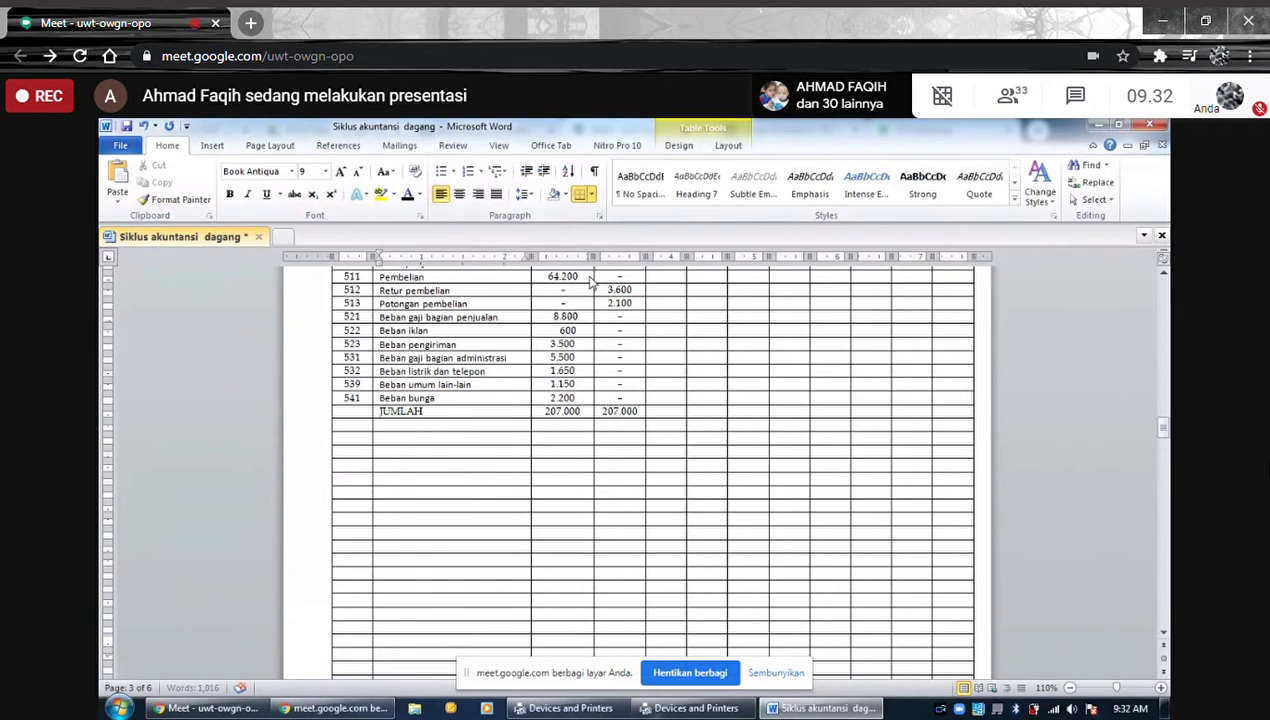
{"action": "type", "text": "ikhtisar "}
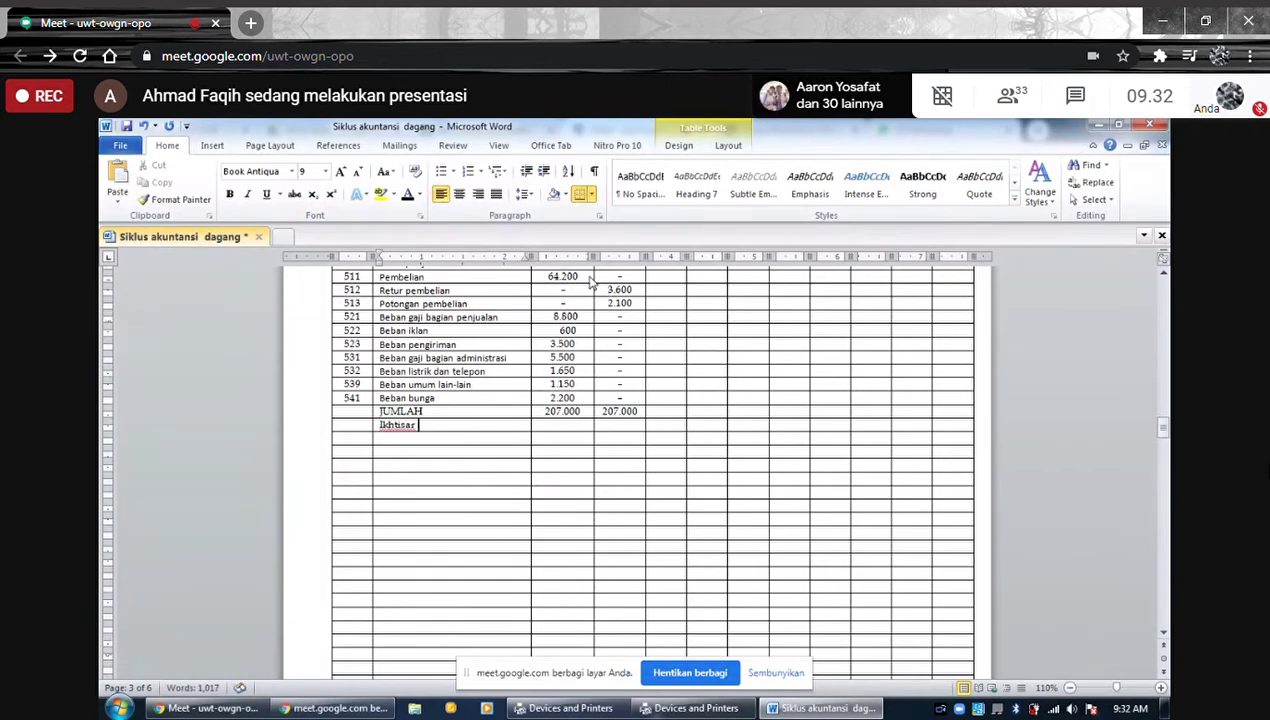
{"action": "type", "text": "L/R"}
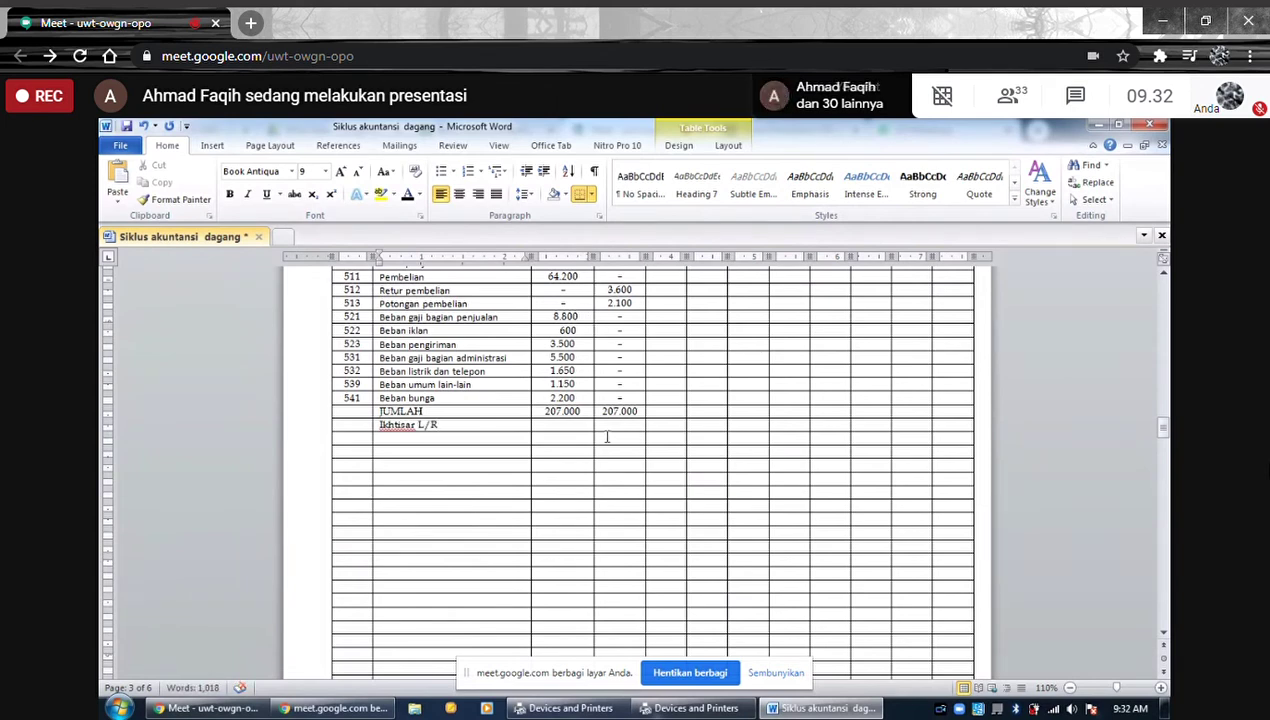
{"action": "scroll", "coordinate": [661, 424], "scroll_direction": "up", "scroll_amount": 8}
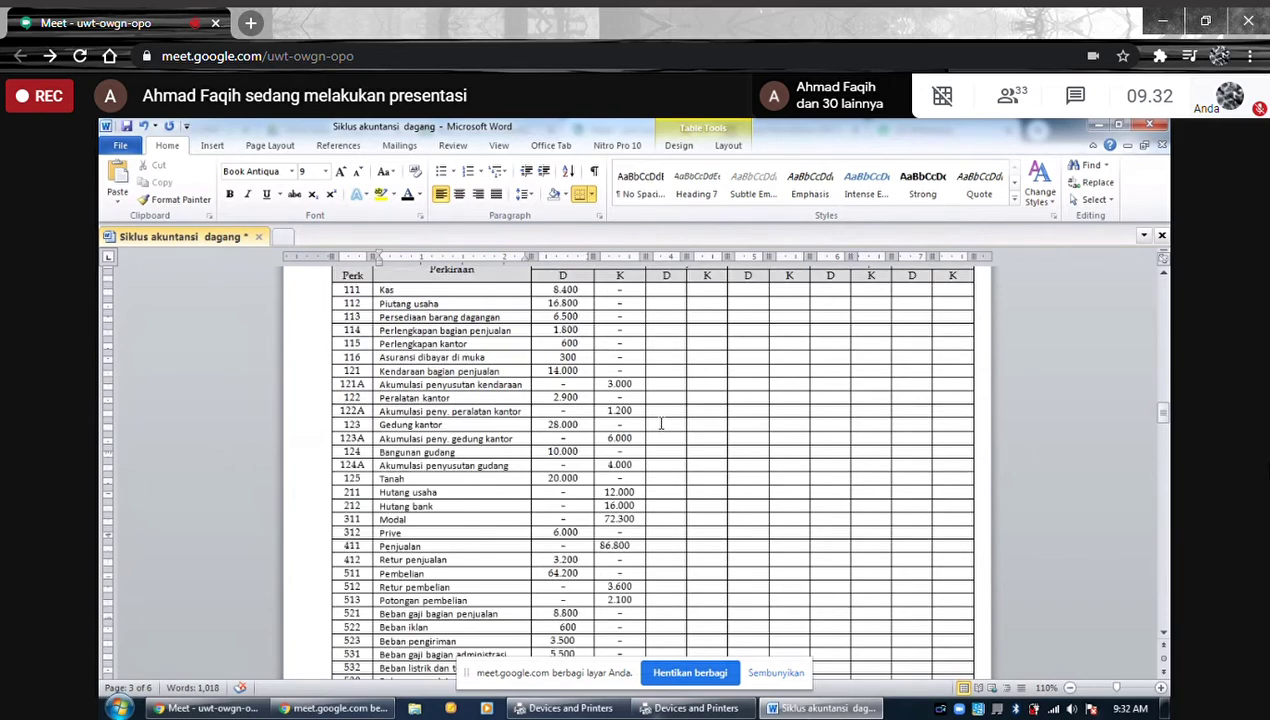
{"action": "scroll", "coordinate": [661, 424], "scroll_direction": "down", "scroll_amount": 5}
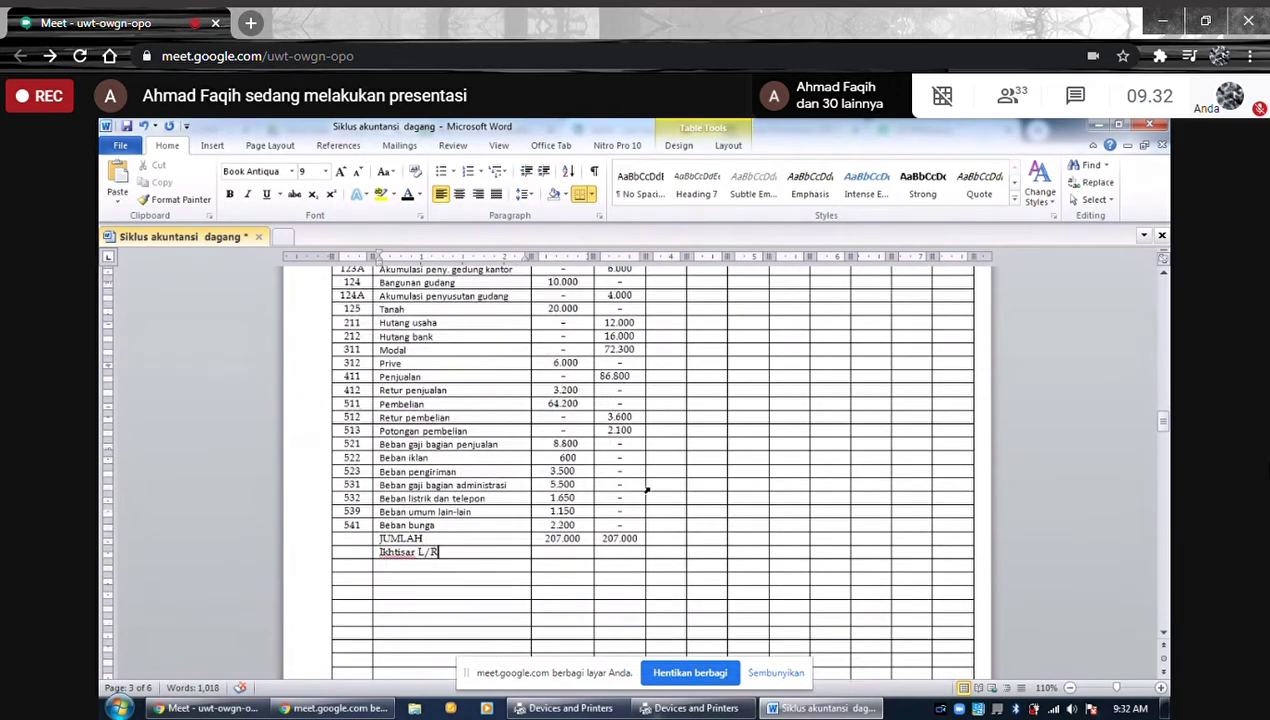
{"action": "scroll", "coordinate": [420, 540], "scroll_direction": "up", "scroll_amount": 5}
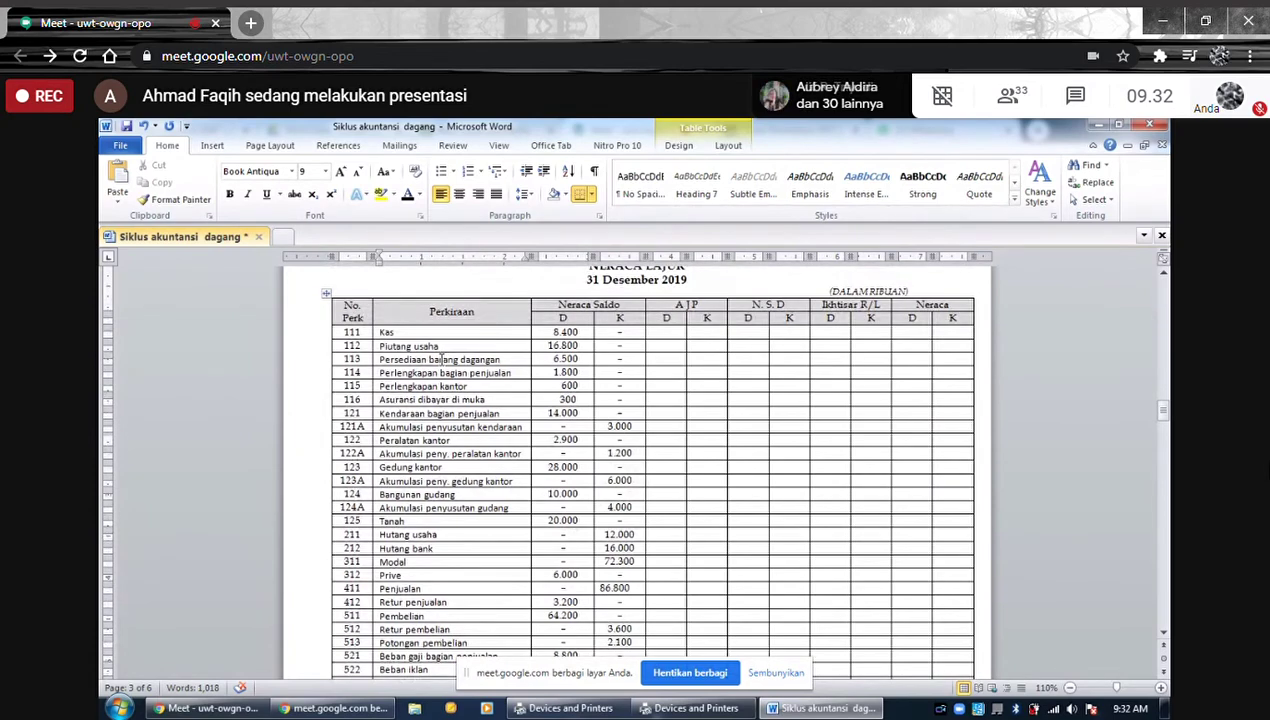
{"action": "scroll", "coordinate": [441, 360], "scroll_direction": "down", "scroll_amount": 7}
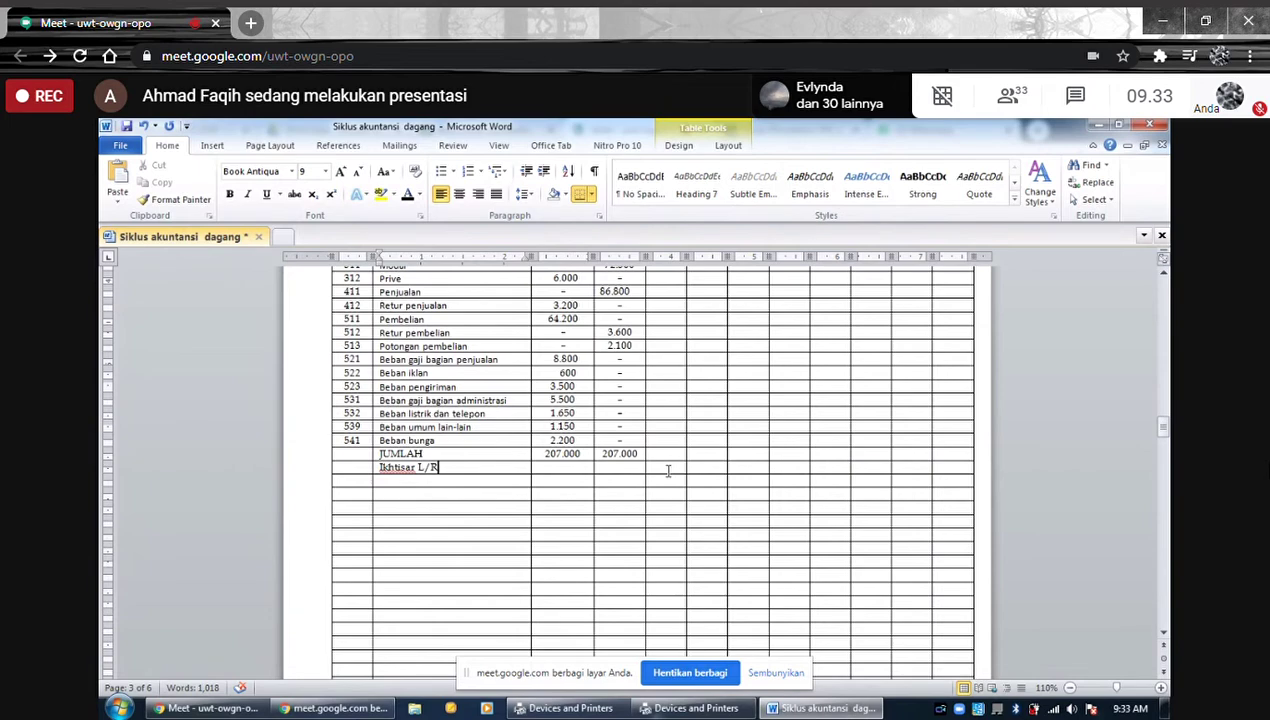
Consult the adjustment entries for the opening and closing merchandise inventory, and enter 6.500 as the AJP debit of Ikhtisar L/R
{"action": "scroll", "coordinate": [668, 470], "scroll_direction": "up", "scroll_amount": 20}
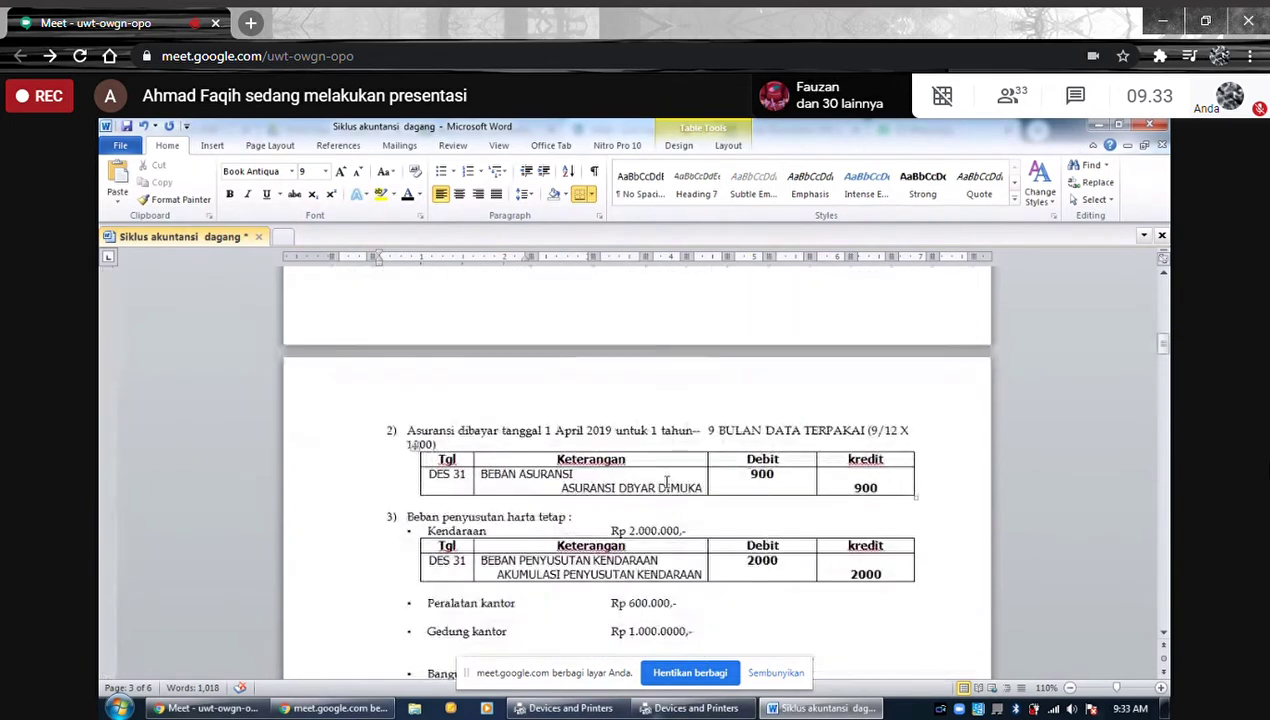
{"action": "scroll", "coordinate": [666, 482], "scroll_direction": "up", "scroll_amount": 7}
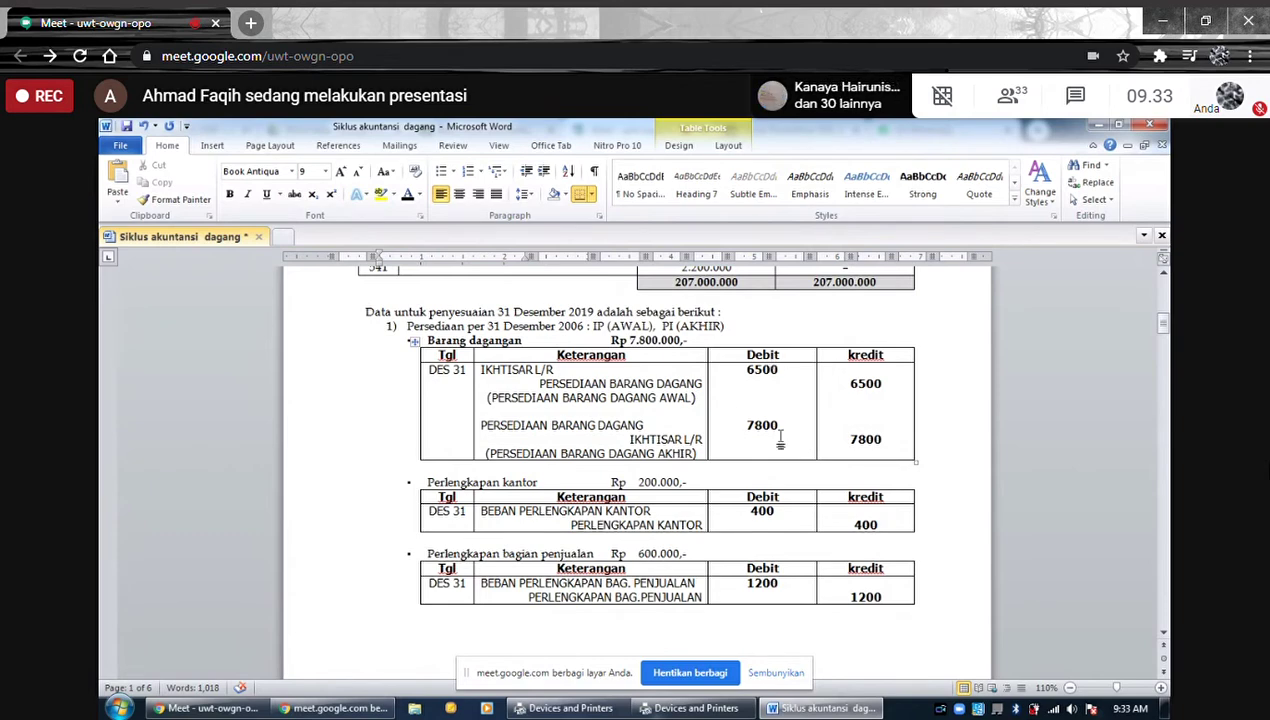
{"action": "scroll", "coordinate": [782, 422], "scroll_direction": "down", "scroll_amount": 10}
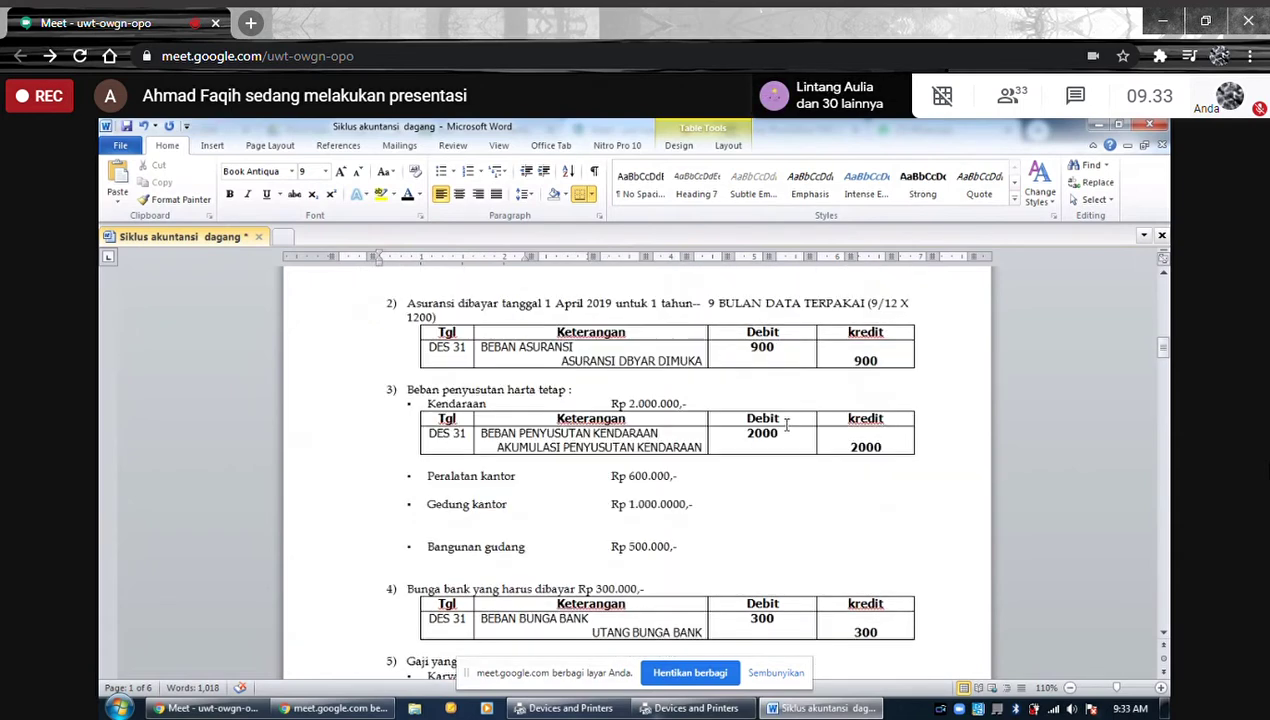
{"action": "scroll", "coordinate": [785, 430], "scroll_direction": "down", "scroll_amount": 15}
{"action": "scroll", "coordinate": [782, 431], "scroll_direction": "down", "scroll_amount": 3}
{"action": "scroll", "coordinate": [768, 431], "scroll_direction": "up", "scroll_amount": 3}
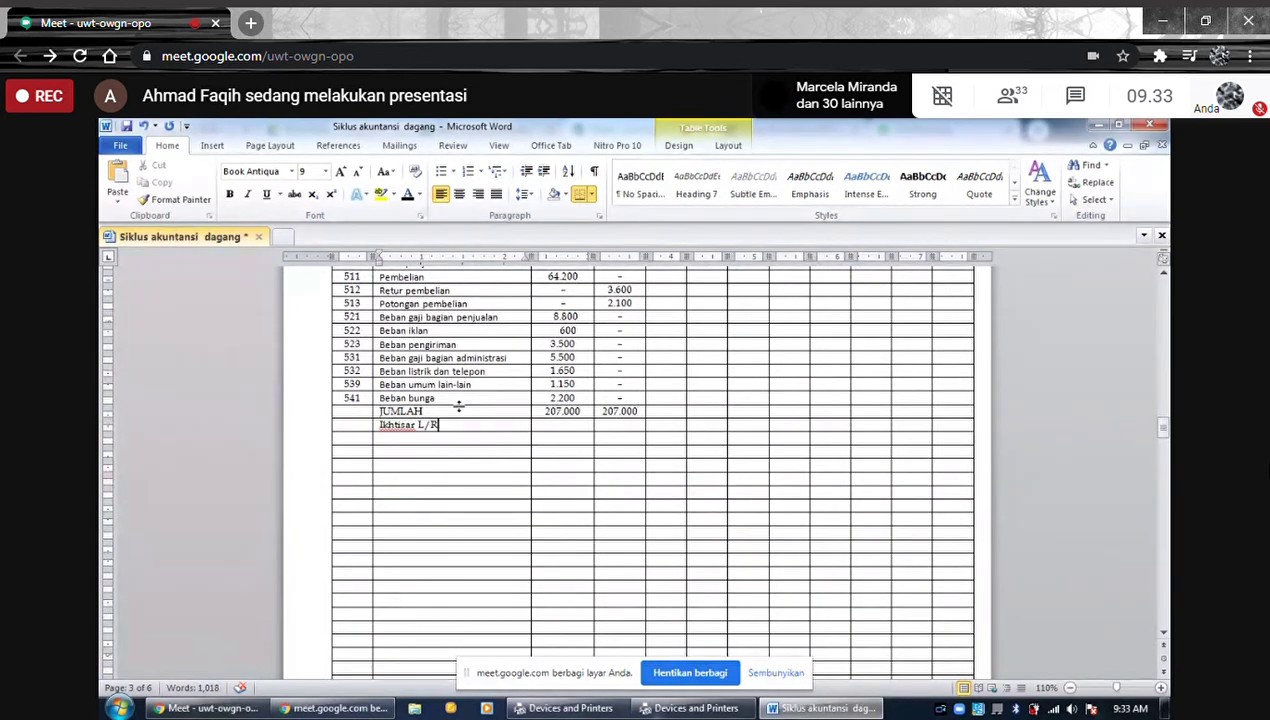
{"action": "left_click", "coordinate": [666, 424]}
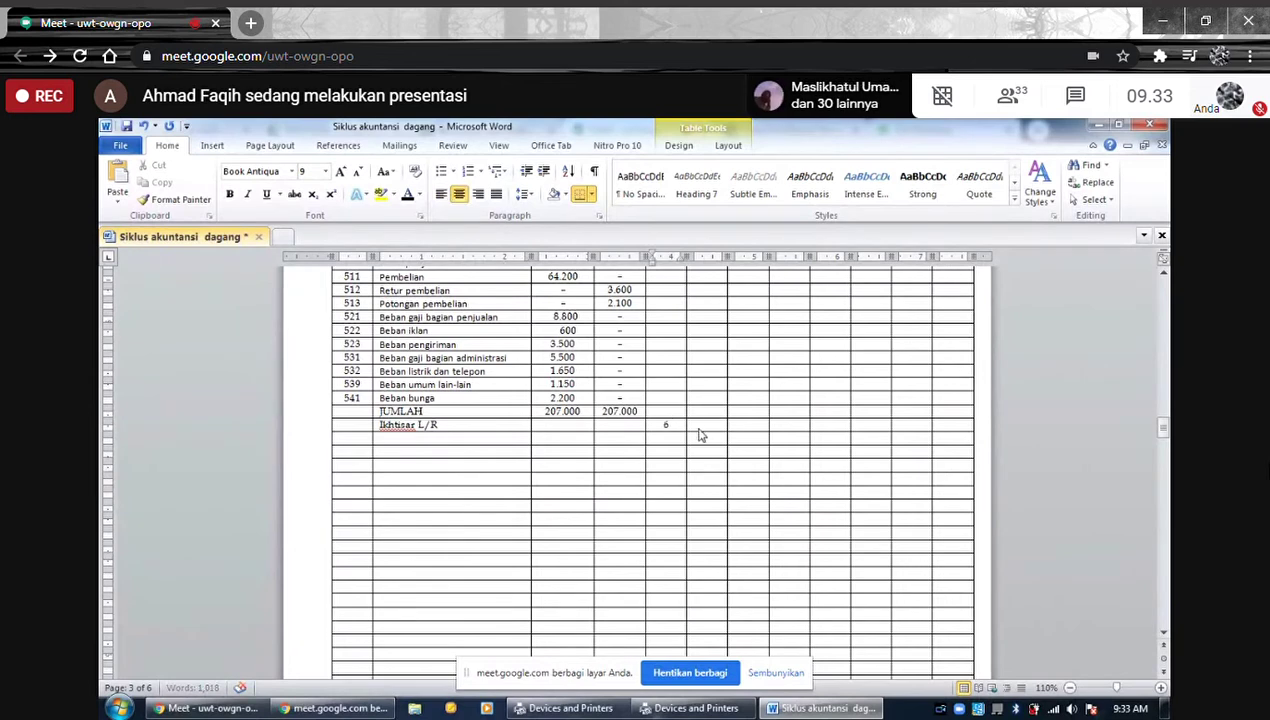
{"action": "type", "text": "6.500"}
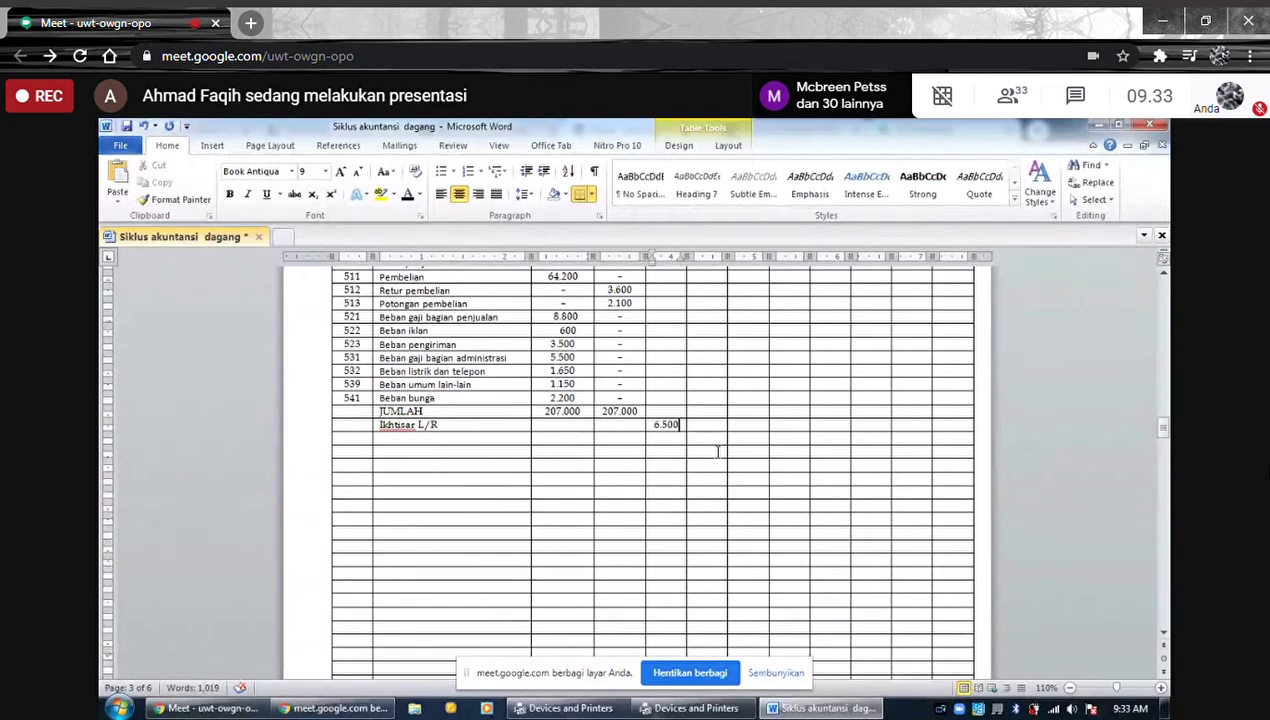
Enter 6.500 as the AJP credit and 7.800 as the AJP debit of Persediaan barang dagangan
{"action": "scroll", "coordinate": [718, 452], "scroll_direction": "up", "scroll_amount": 8}
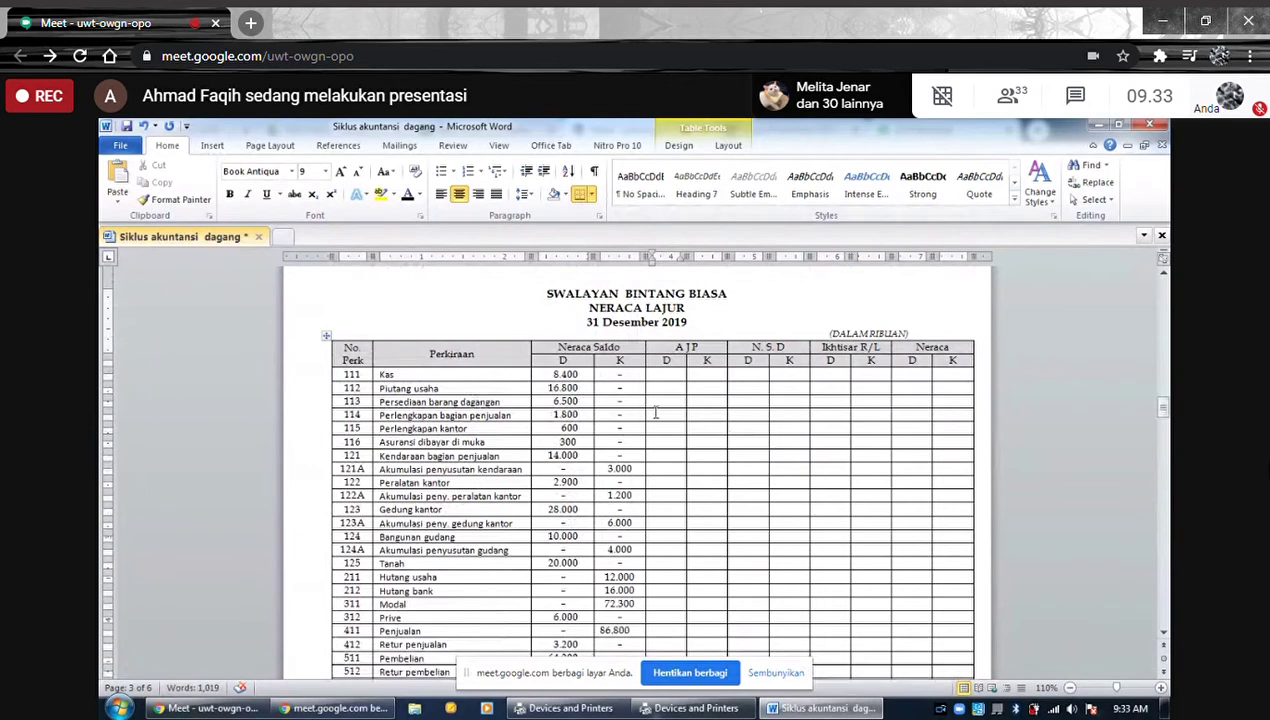
{"action": "left_click", "coordinate": [706, 404]}
{"action": "type", "text": "6"}
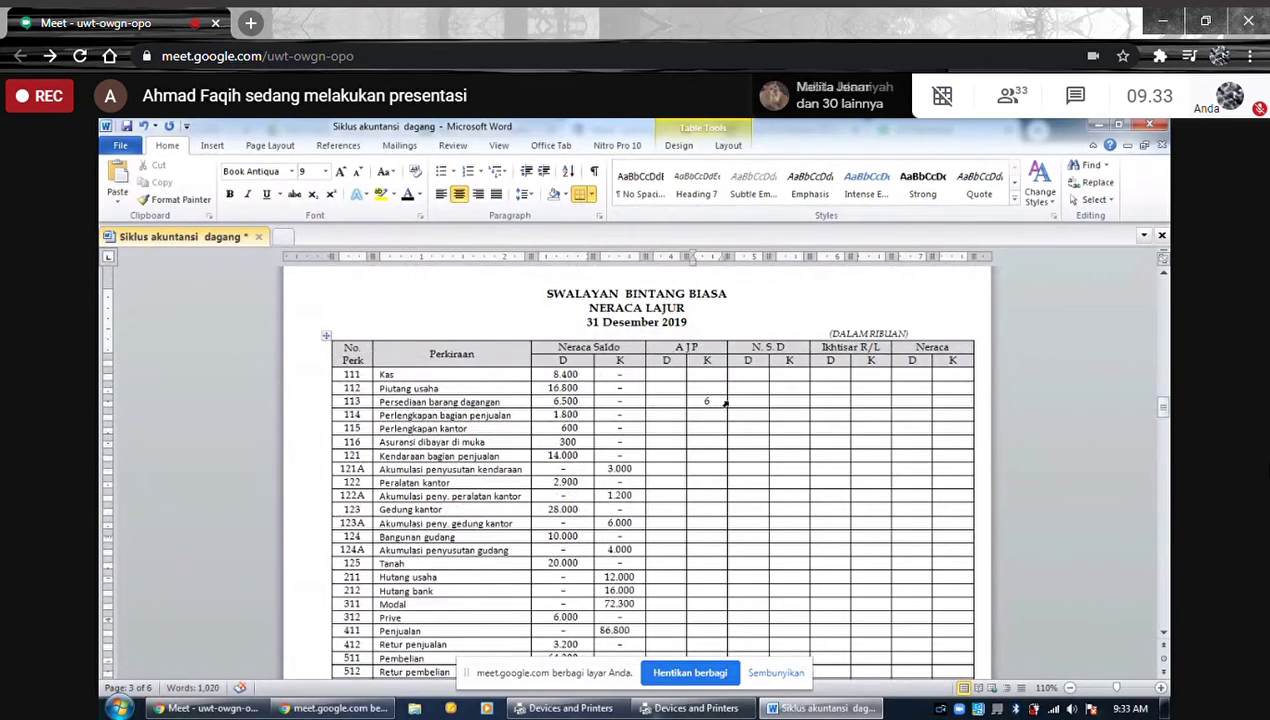
{"action": "type", "text": ".500"}
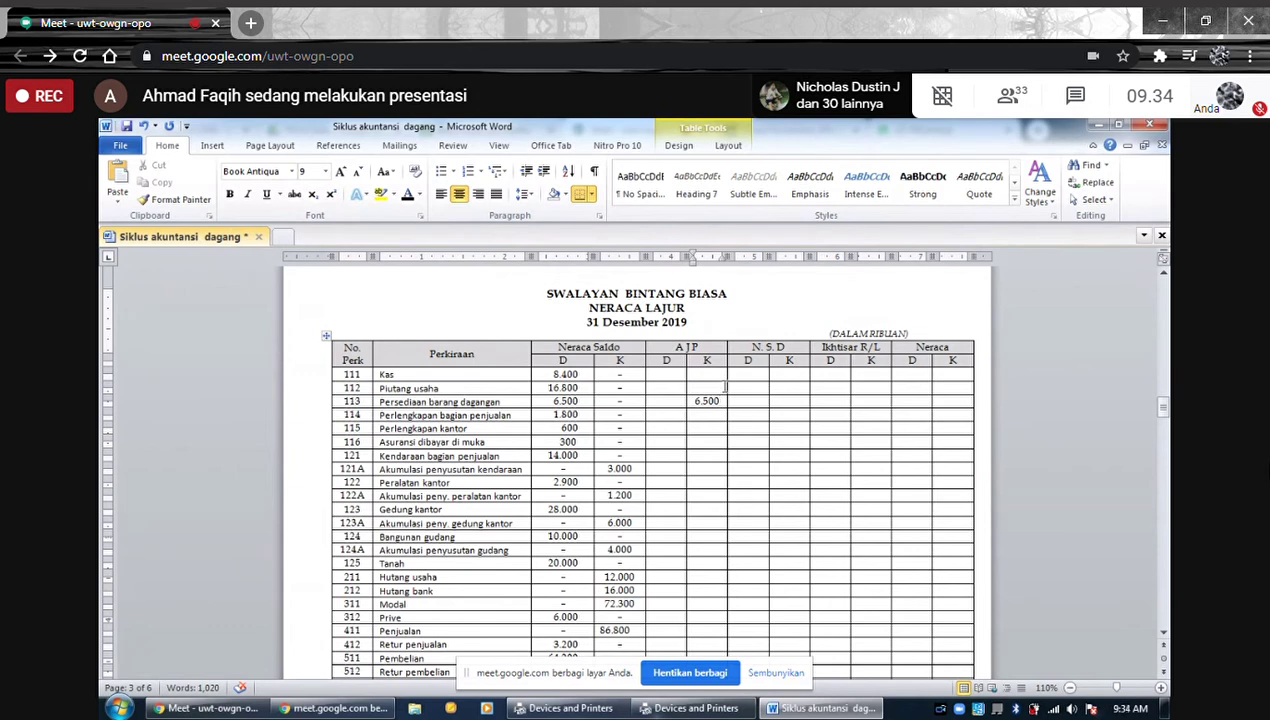
{"action": "left_click", "coordinate": [680, 402]}
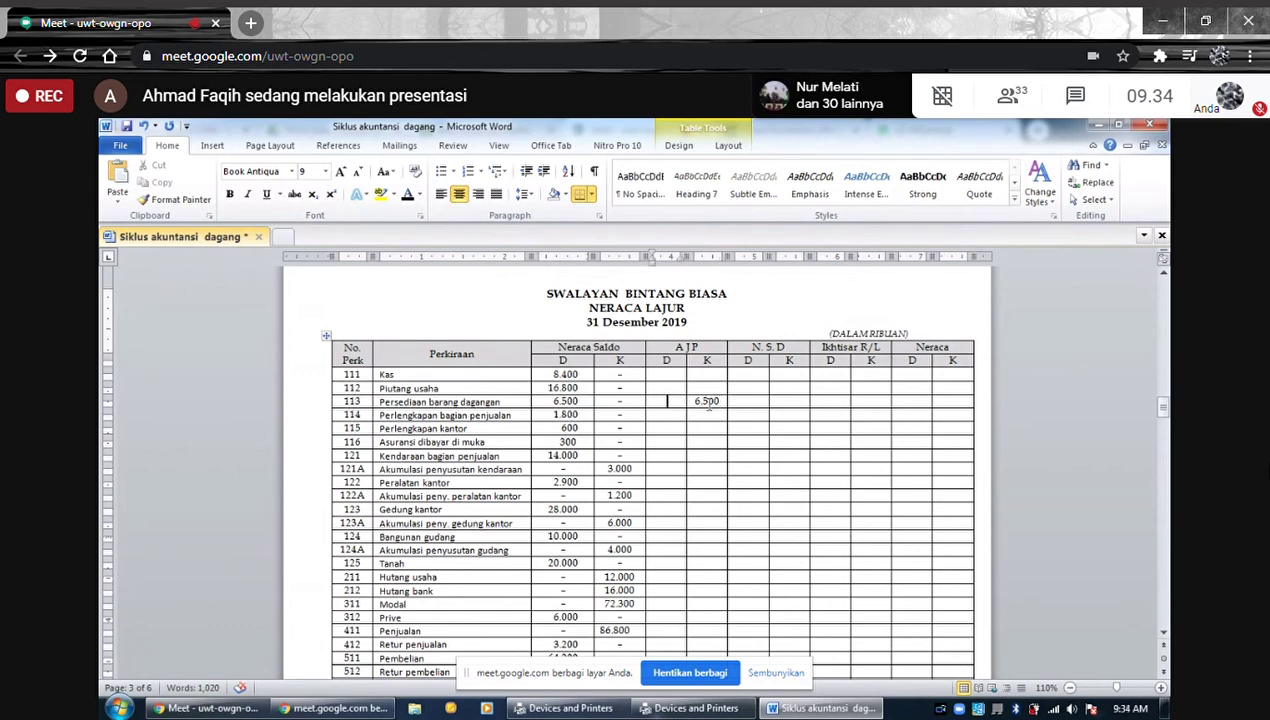
{"action": "type", "text": "7"}
{"action": "type", "text": "8"}
{"action": "type", "text": ".800"}
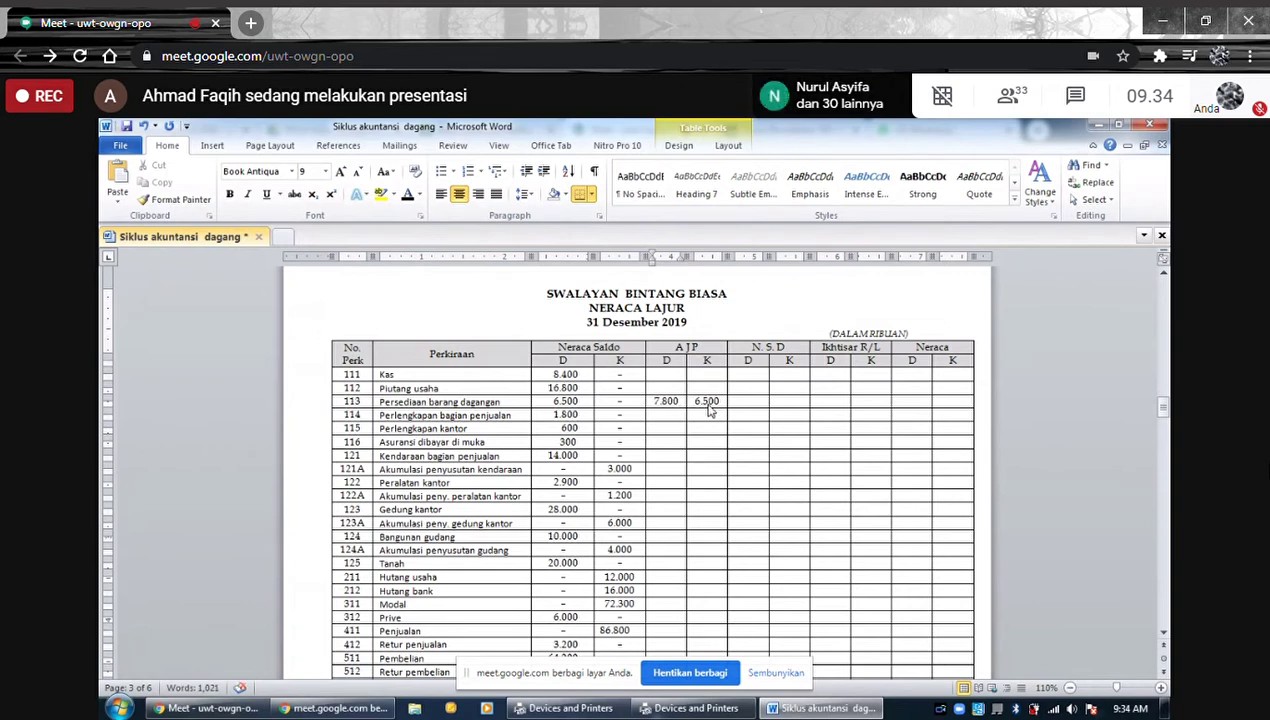
Enter 7.800 as the AJP credit in the Ikhtisar L/R row
{"action": "scroll", "coordinate": [709, 411], "scroll_direction": "down", "scroll_amount": 6}
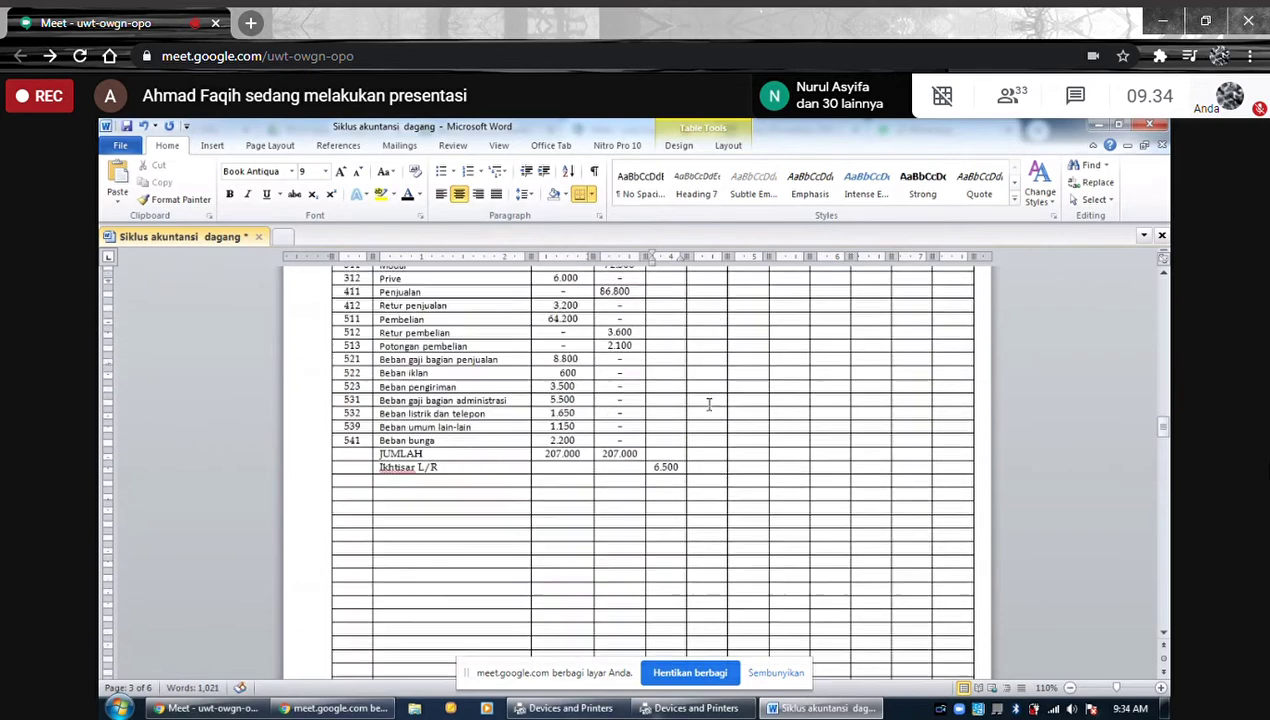
{"action": "left_click", "coordinate": [695, 467]}
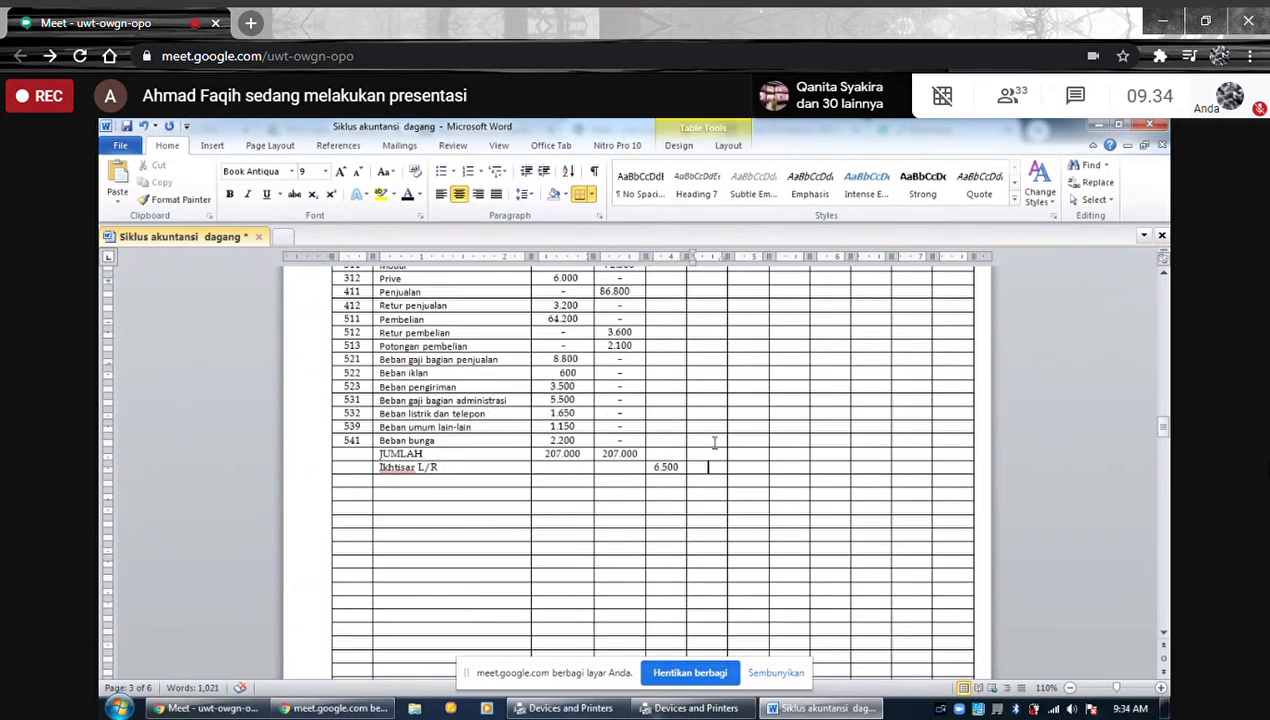
{"action": "type", "text": "7.800"}
Place the text cursor in the N.S.D debit cell of the Persediaan barang dagangan row
{"action": "scroll", "coordinate": [726, 451], "scroll_direction": "up", "scroll_amount": 2}
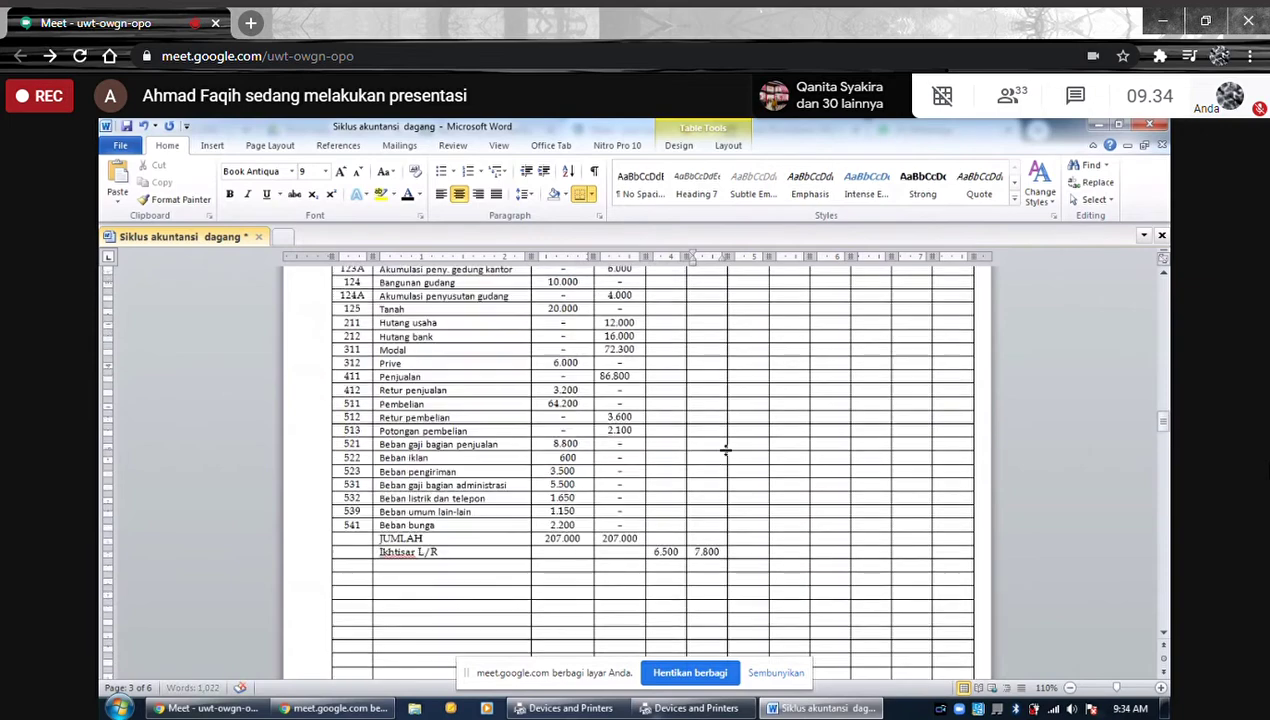
{"action": "scroll", "coordinate": [726, 451], "scroll_direction": "up", "scroll_amount": 5}
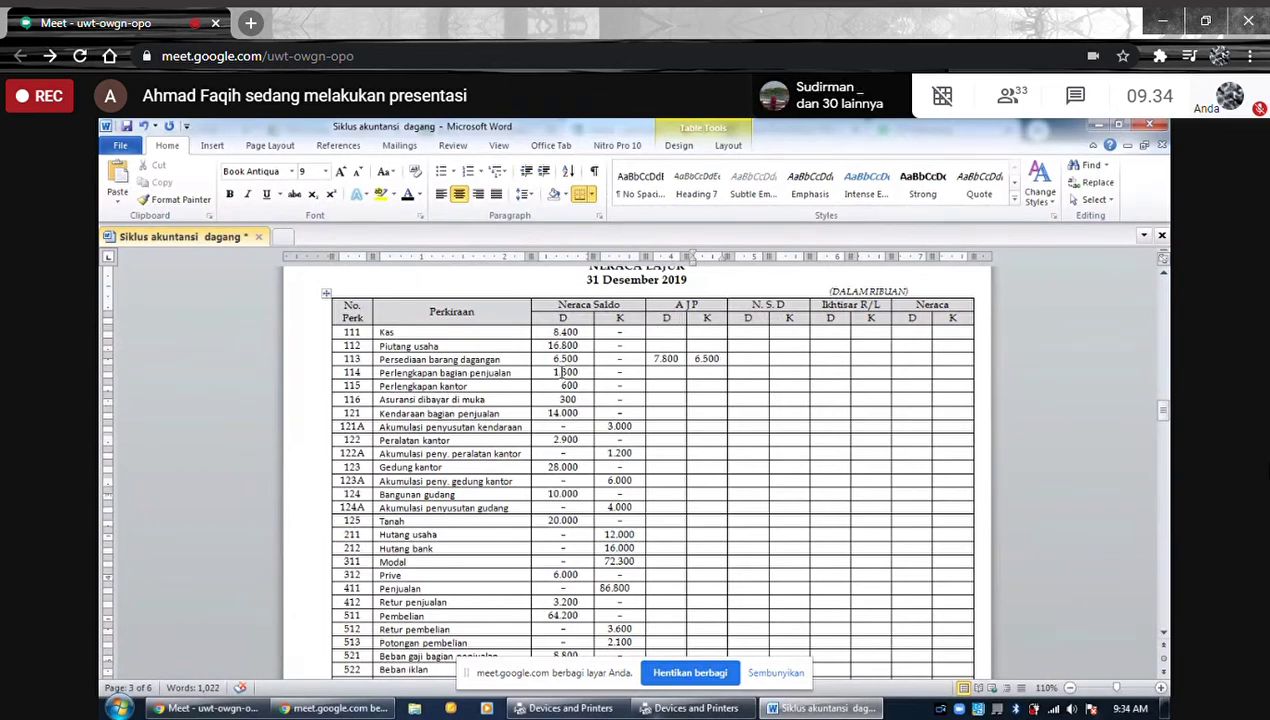
{"action": "left_click", "coordinate": [748, 358]}
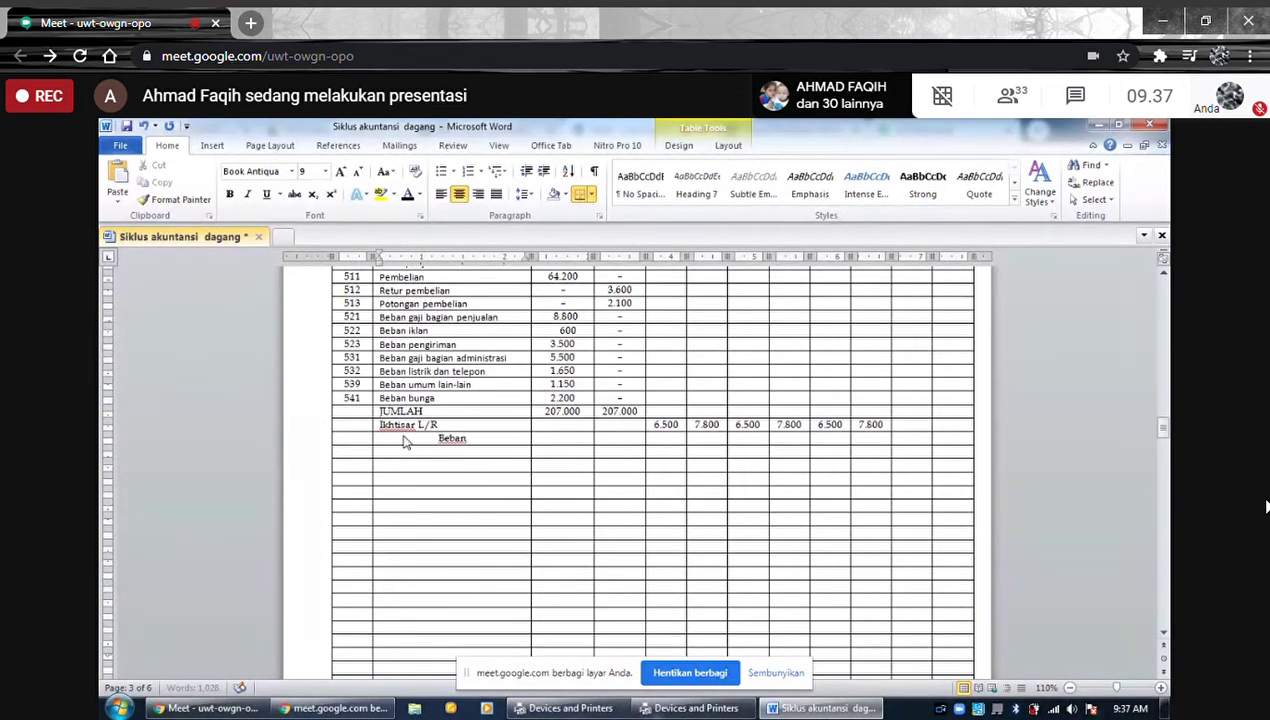
Complete the Beban perlengkapan kantor entry in the Perkiraan column below Ikhtisar L/R and left-align it
{"action": "type", "text": "e"}
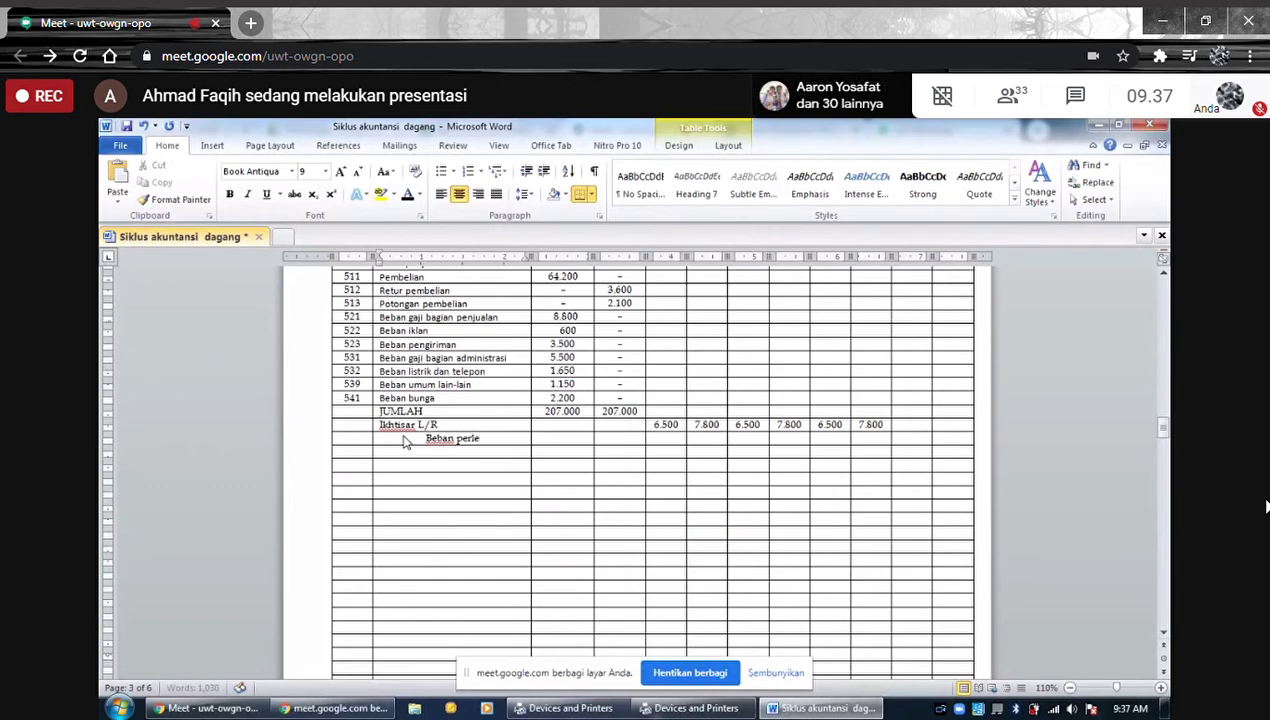
{"action": "type", "text": "ngkapan kantor"}
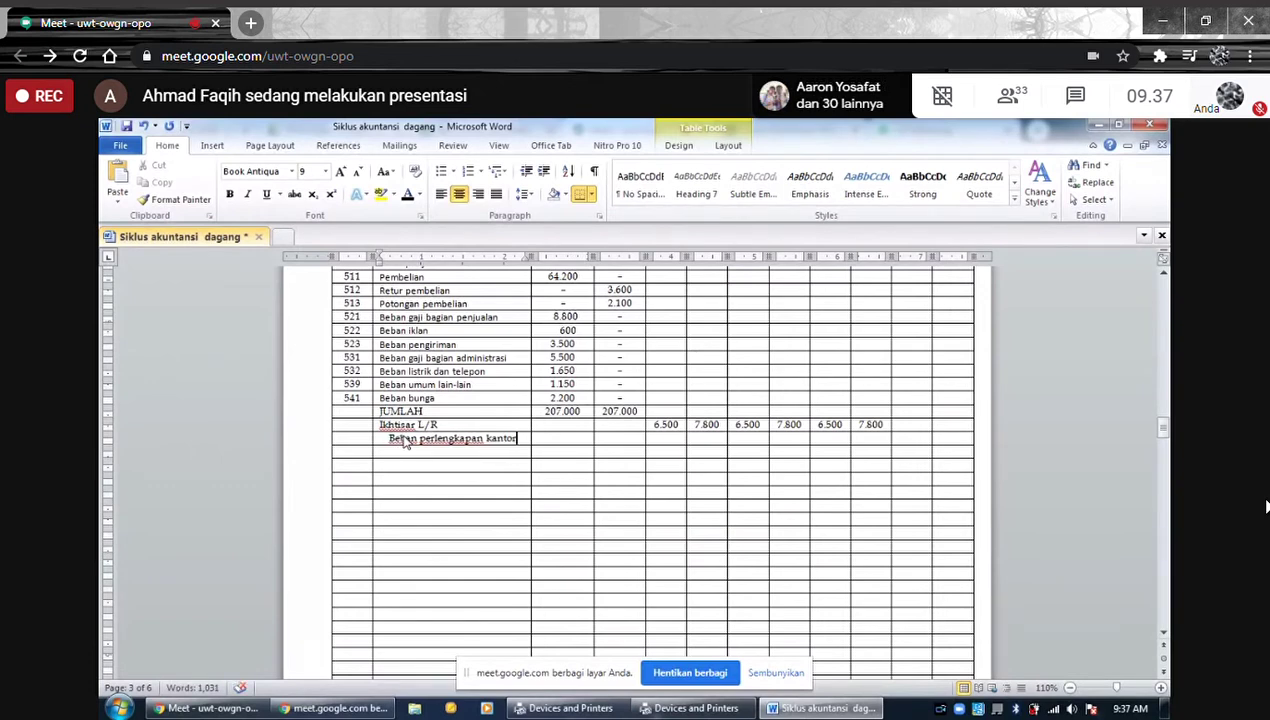
{"action": "left_click", "coordinate": [441, 195]}
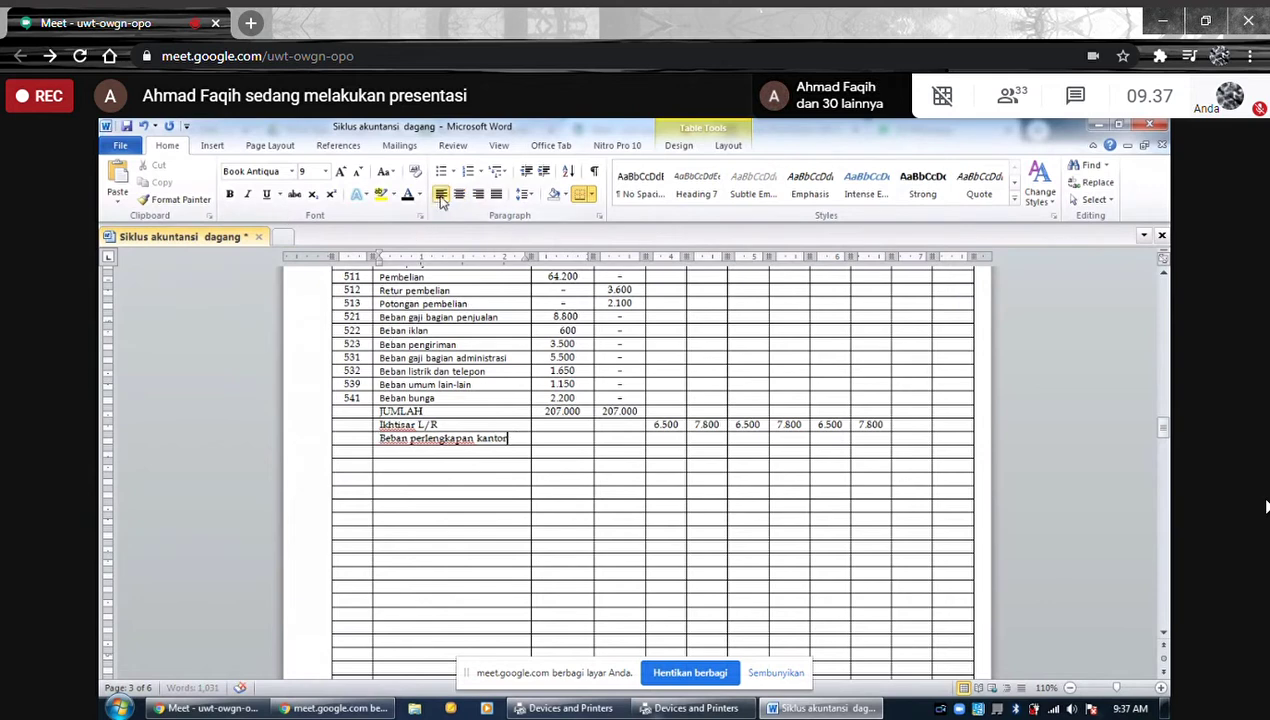
Left-align all cells from the JUMLAH row down to the end of the table
{"action": "left_click", "coordinate": [377, 411]}
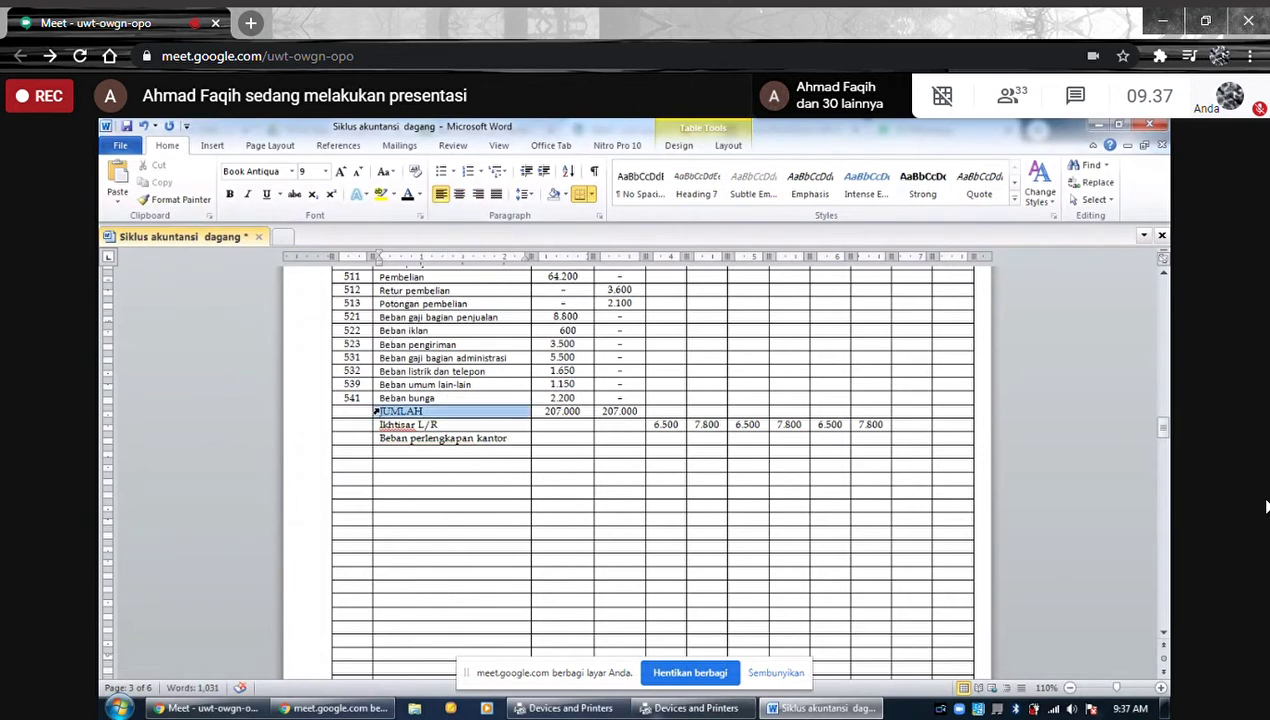
{"action": "left_click_drag", "start_coordinate": [377, 411], "coordinate": [524, 581]}
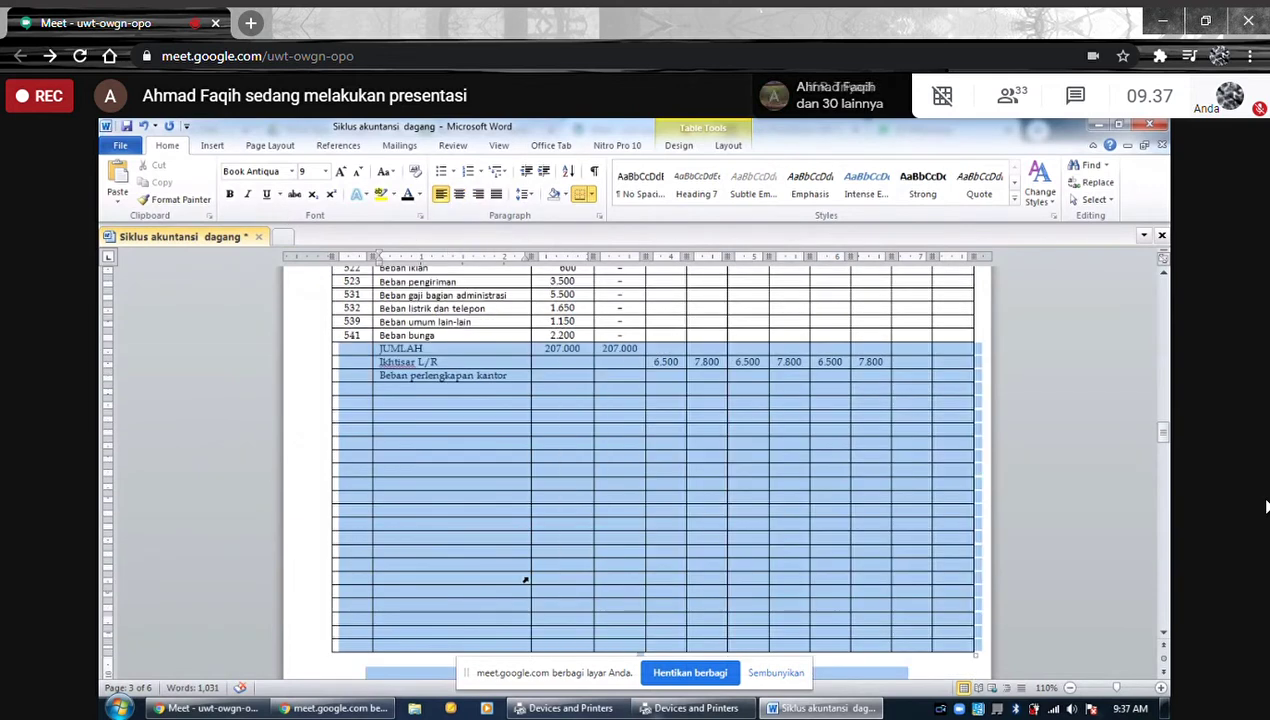
{"action": "left_click", "coordinate": [458, 195]}
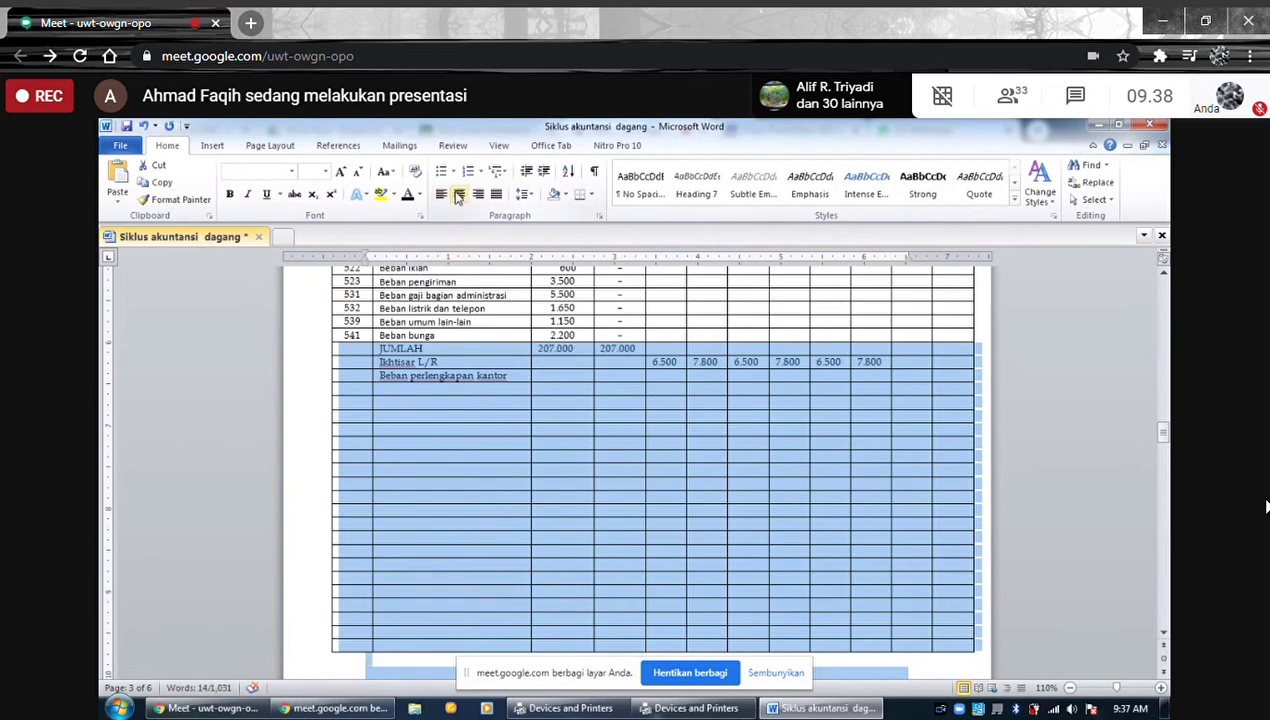
{"action": "left_click", "coordinate": [572, 414]}
{"action": "scroll", "coordinate": [560, 420], "scroll_direction": "up", "scroll_amount": 4}
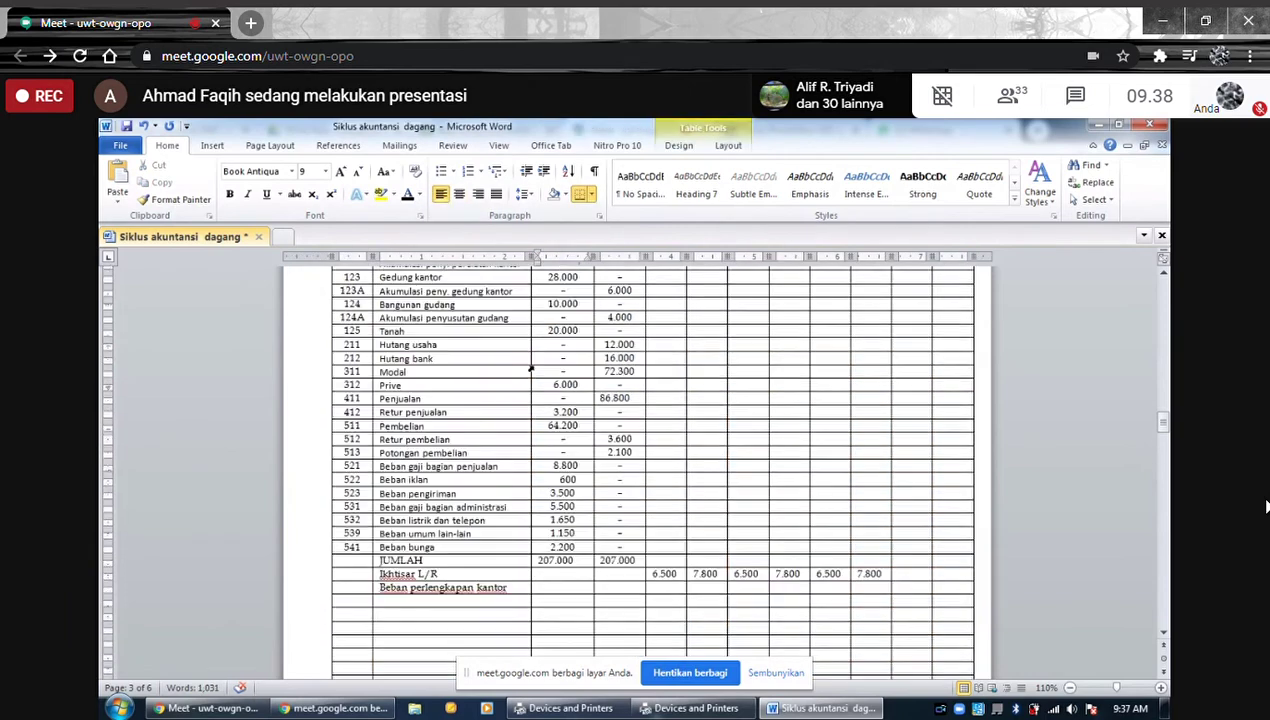
{"action": "left_click", "coordinate": [537, 613]}
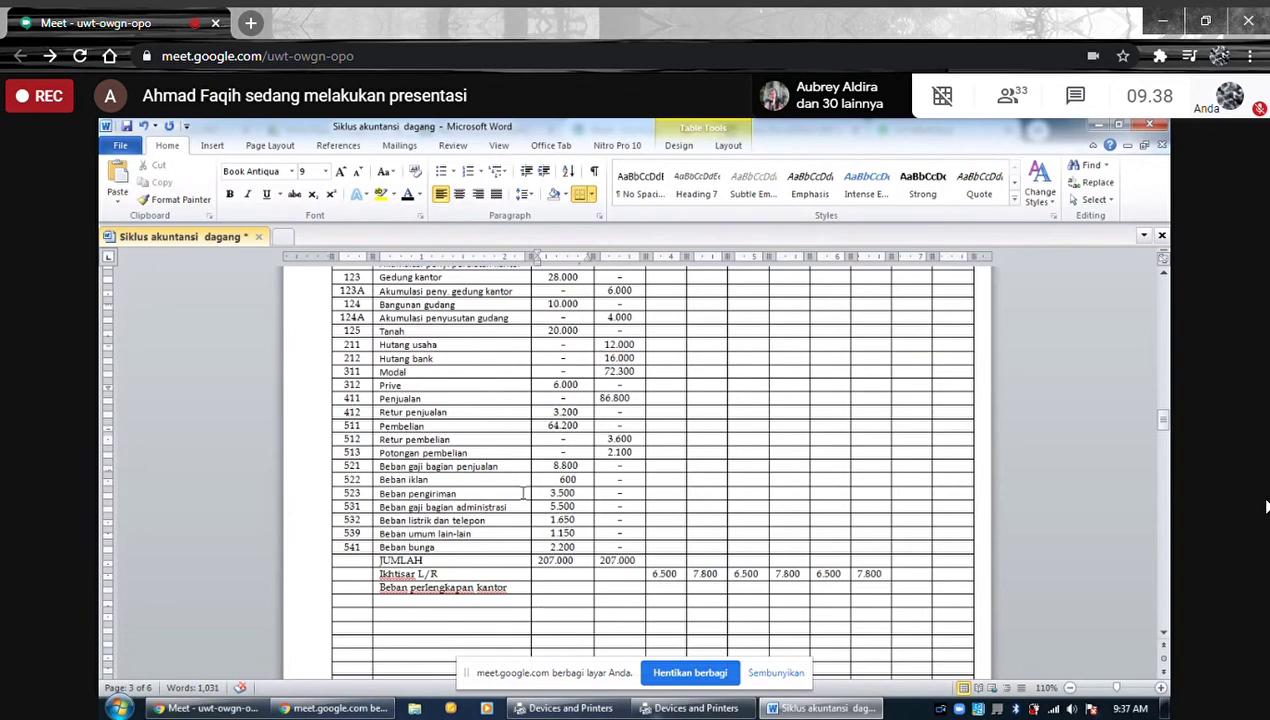
Enter 400 as the AJP debit of Beban perlengkapan kantor
{"action": "scroll", "coordinate": [520, 490], "scroll_direction": "up", "scroll_amount": 5}
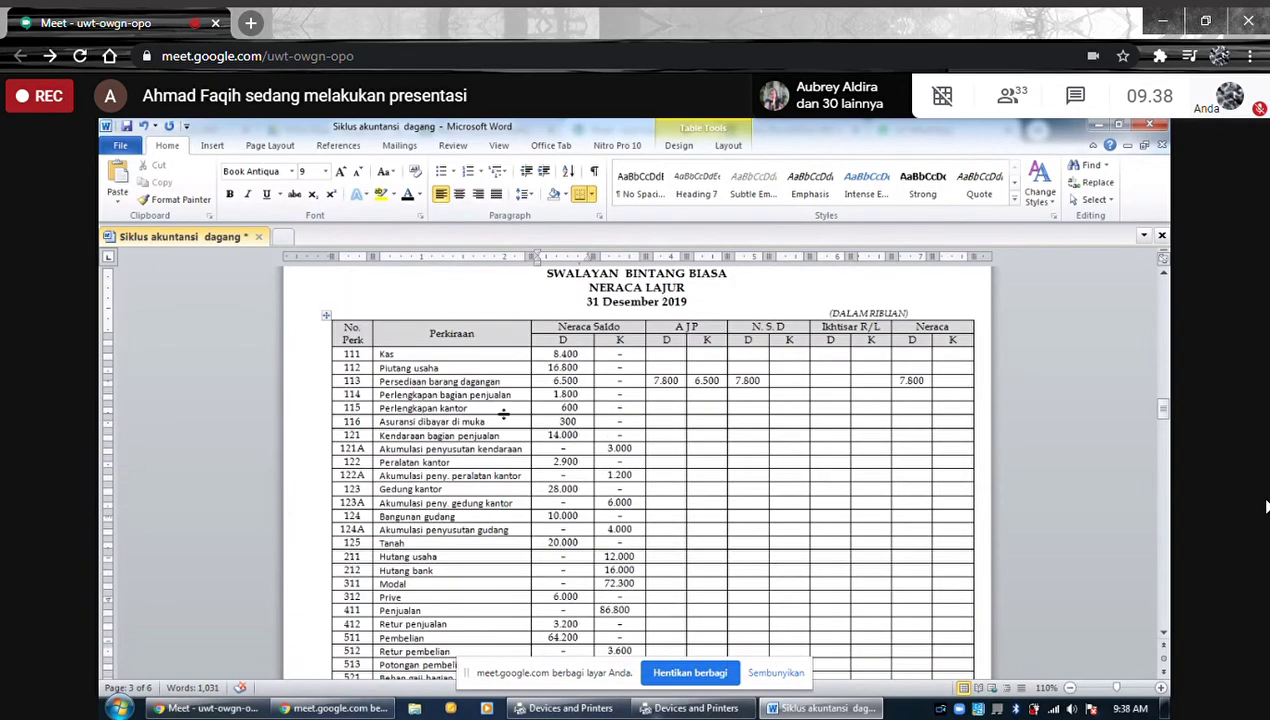
{"action": "scroll", "coordinate": [505, 415], "scroll_direction": "down", "scroll_amount": 5}
{"action": "scroll", "coordinate": [641, 514], "scroll_direction": "up", "scroll_amount": 2}
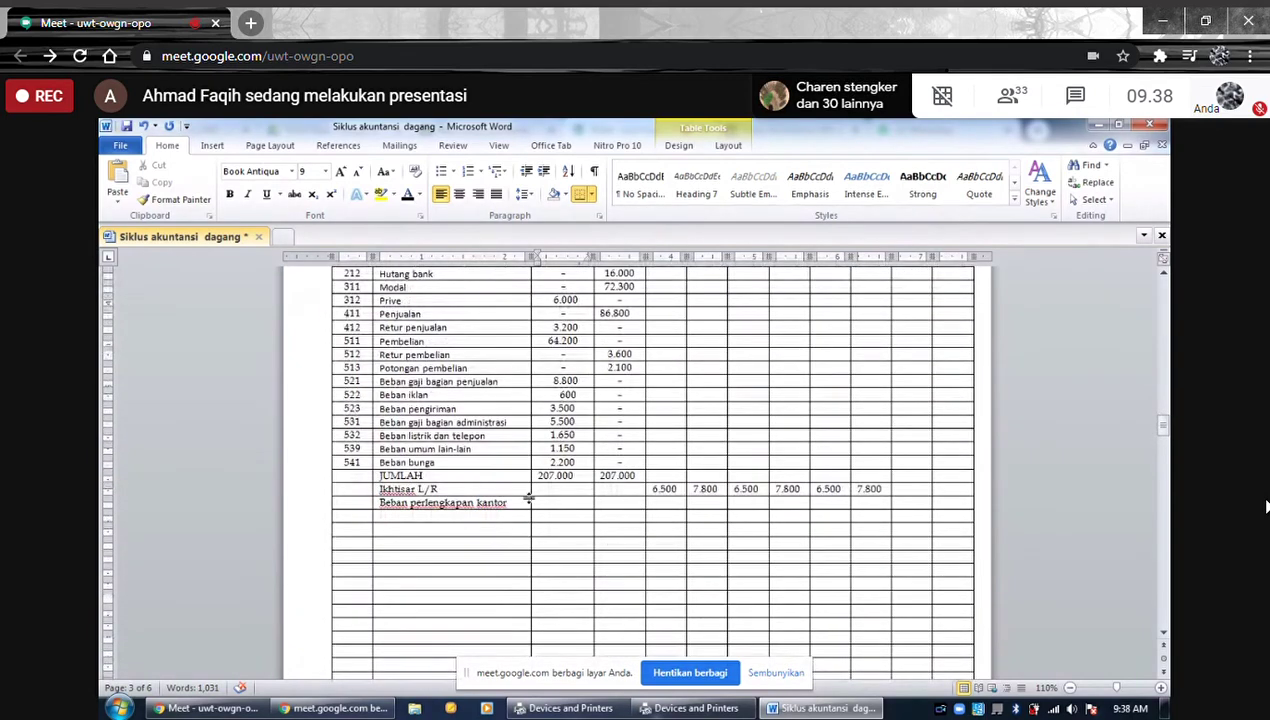
{"action": "left_click", "coordinate": [672, 503]}
{"action": "type", "text": "400"}
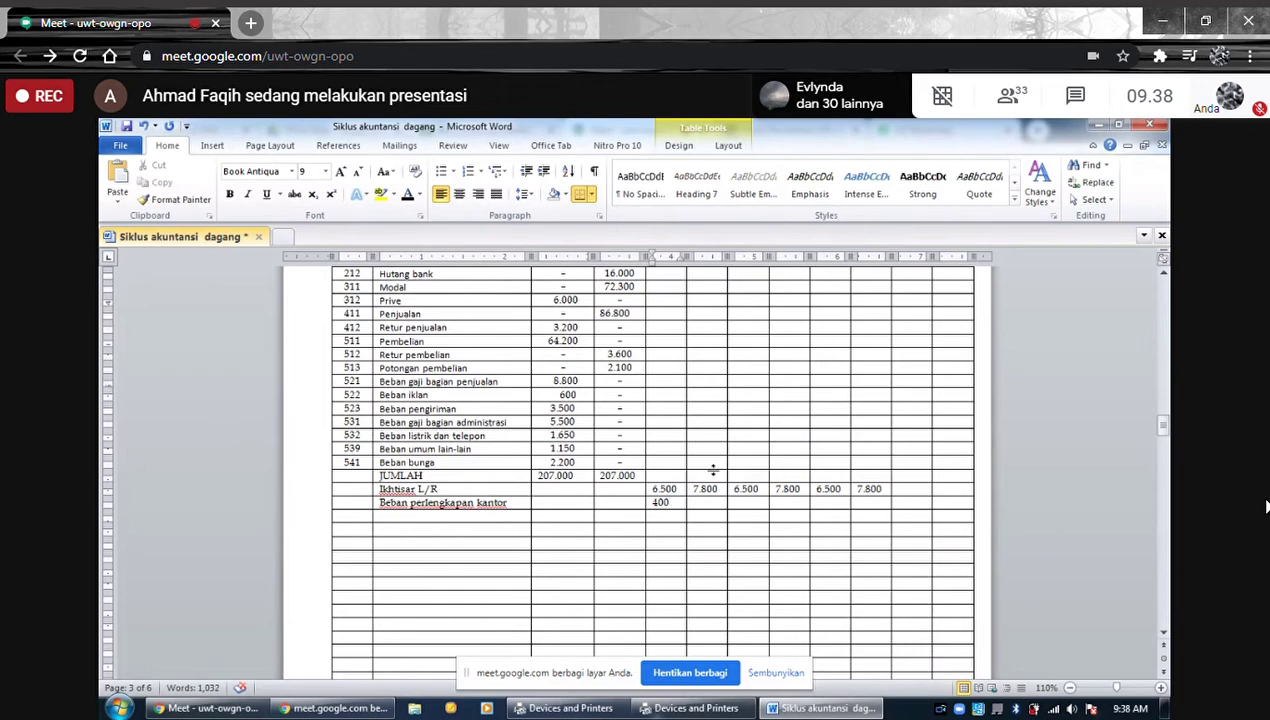
Enter 400 as the AJP credit of Perlengkapan kantor (account 115)
{"action": "scroll", "coordinate": [713, 469], "scroll_direction": "up", "scroll_amount": 7}
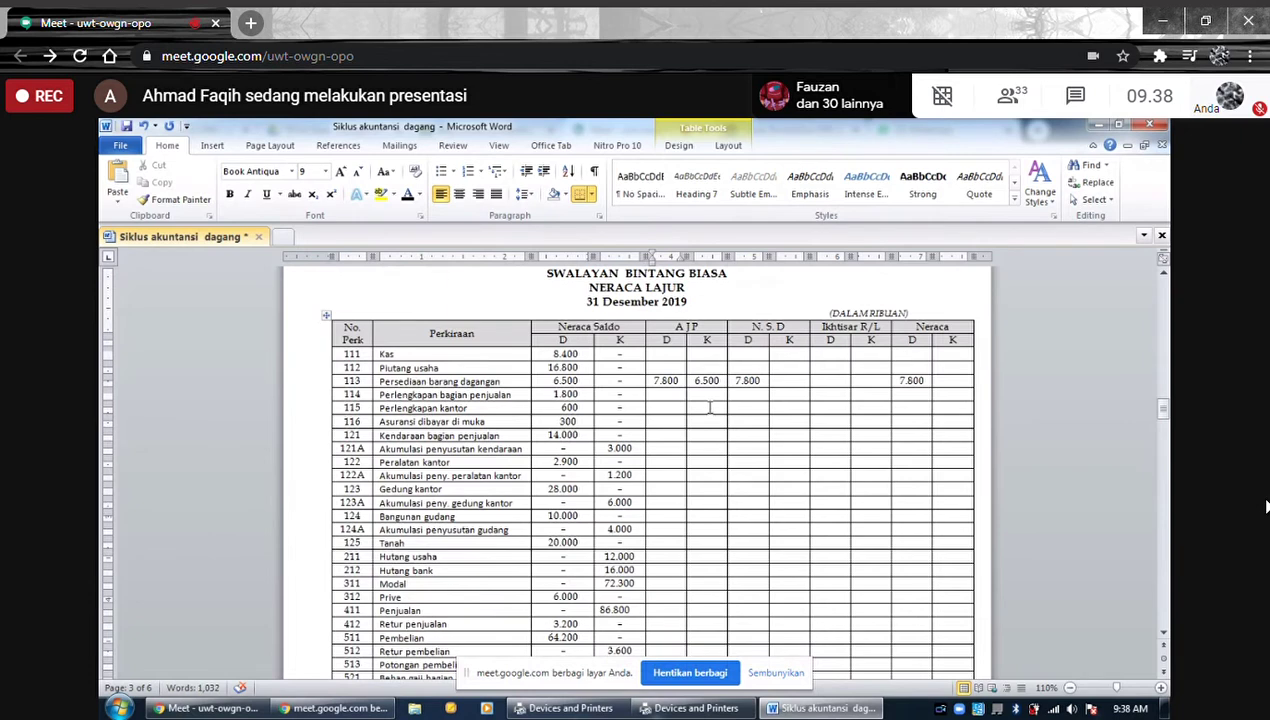
{"action": "left_click", "coordinate": [709, 407]}
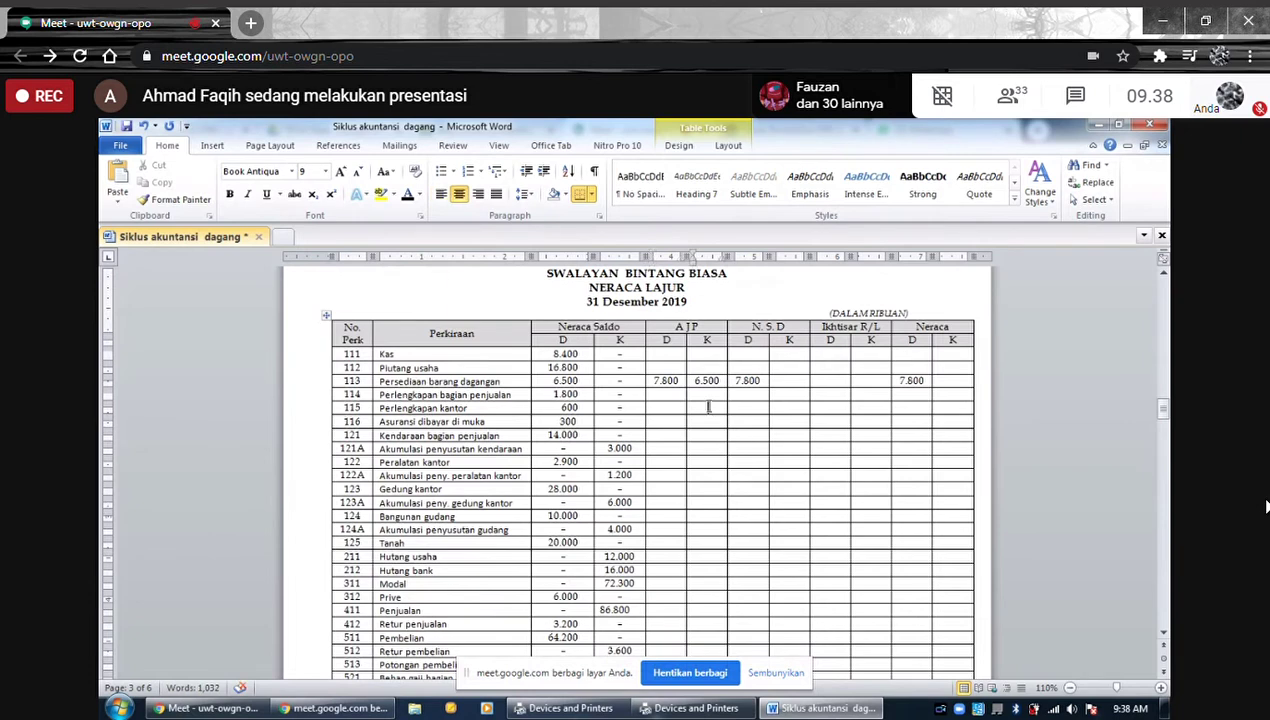
{"action": "type", "text": "400"}
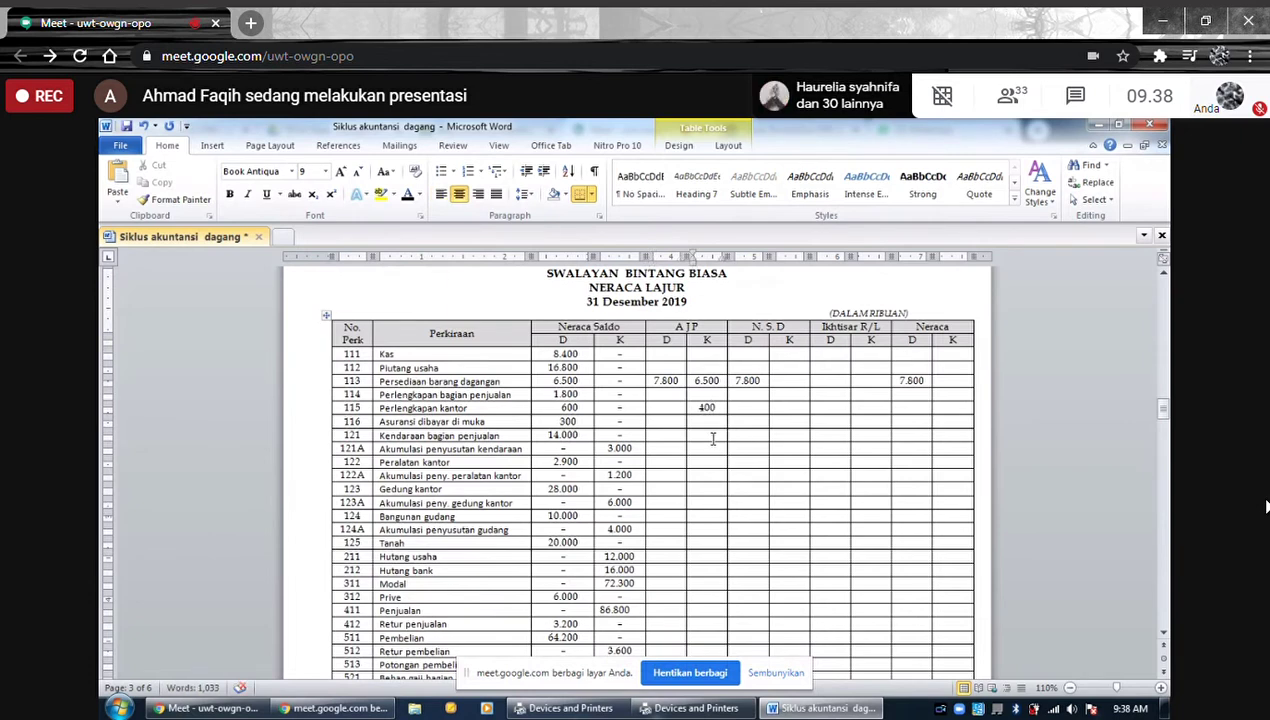
Enter 200 as both the N.S.D debit and the Neraca debit of Perlengkapan kantor
{"action": "left_click", "coordinate": [737, 405]}
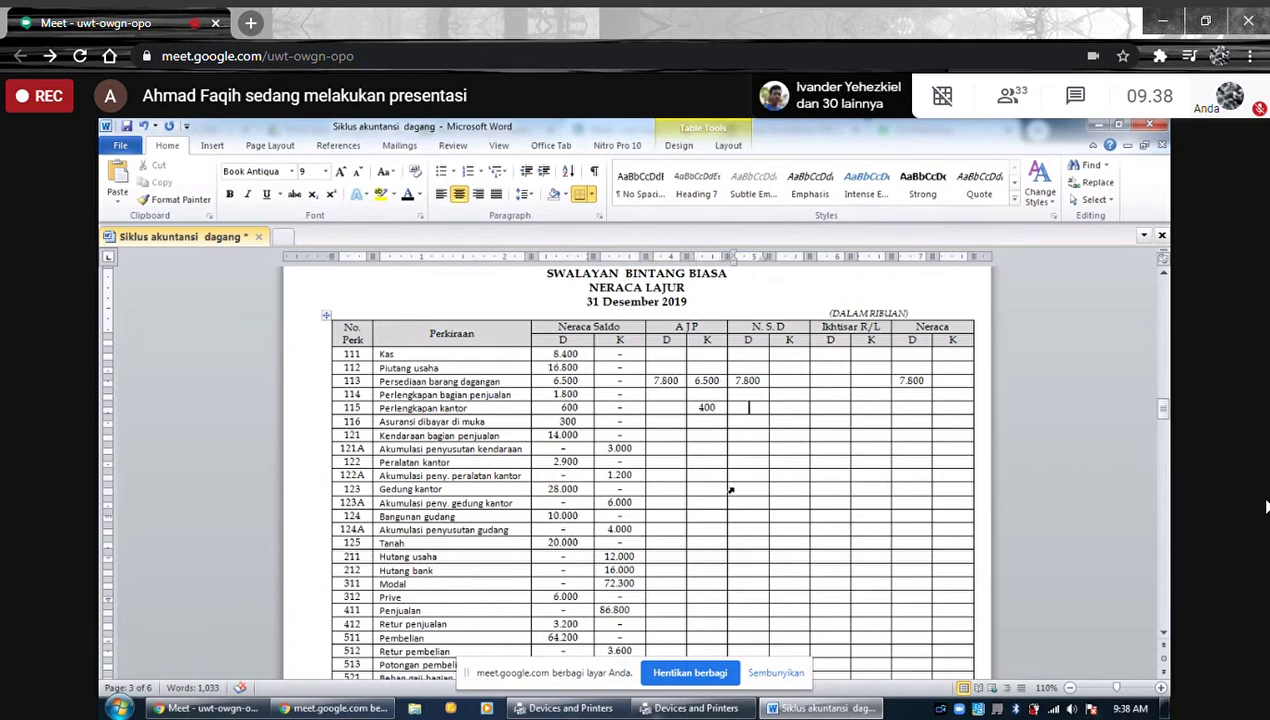
{"action": "type", "text": "200"}
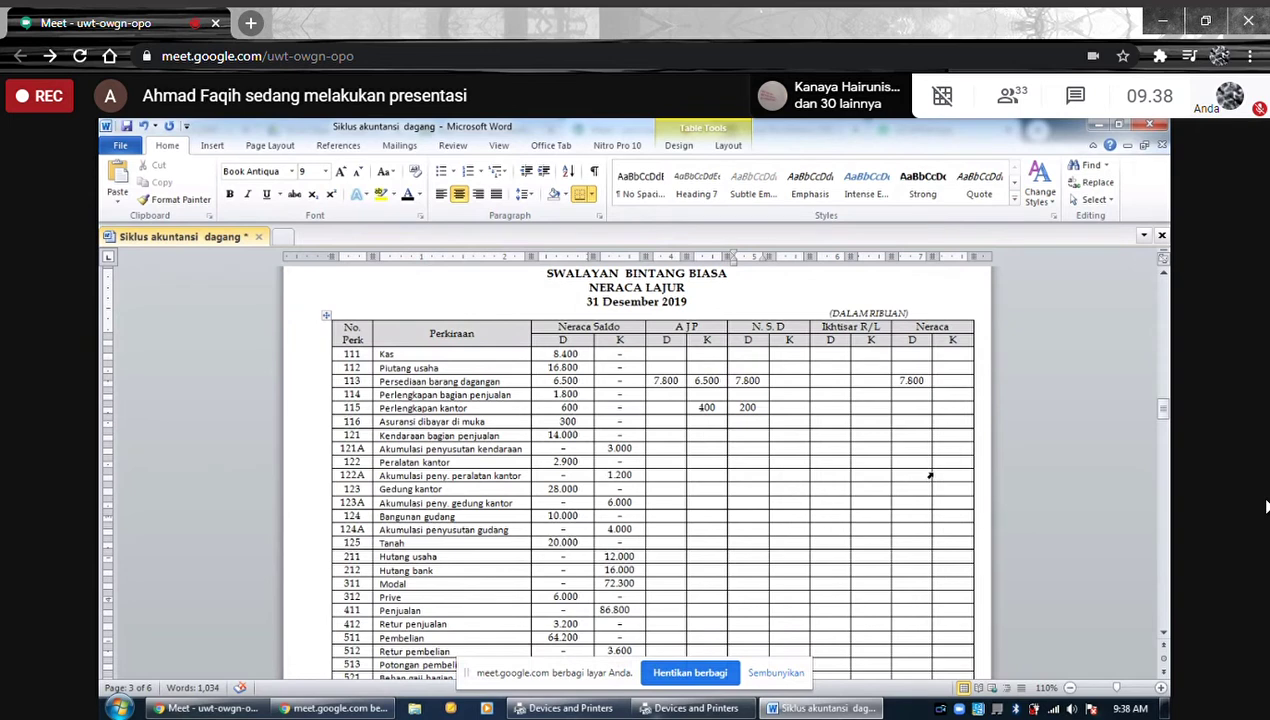
{"action": "mouse_move", "coordinate": [692, 690]}
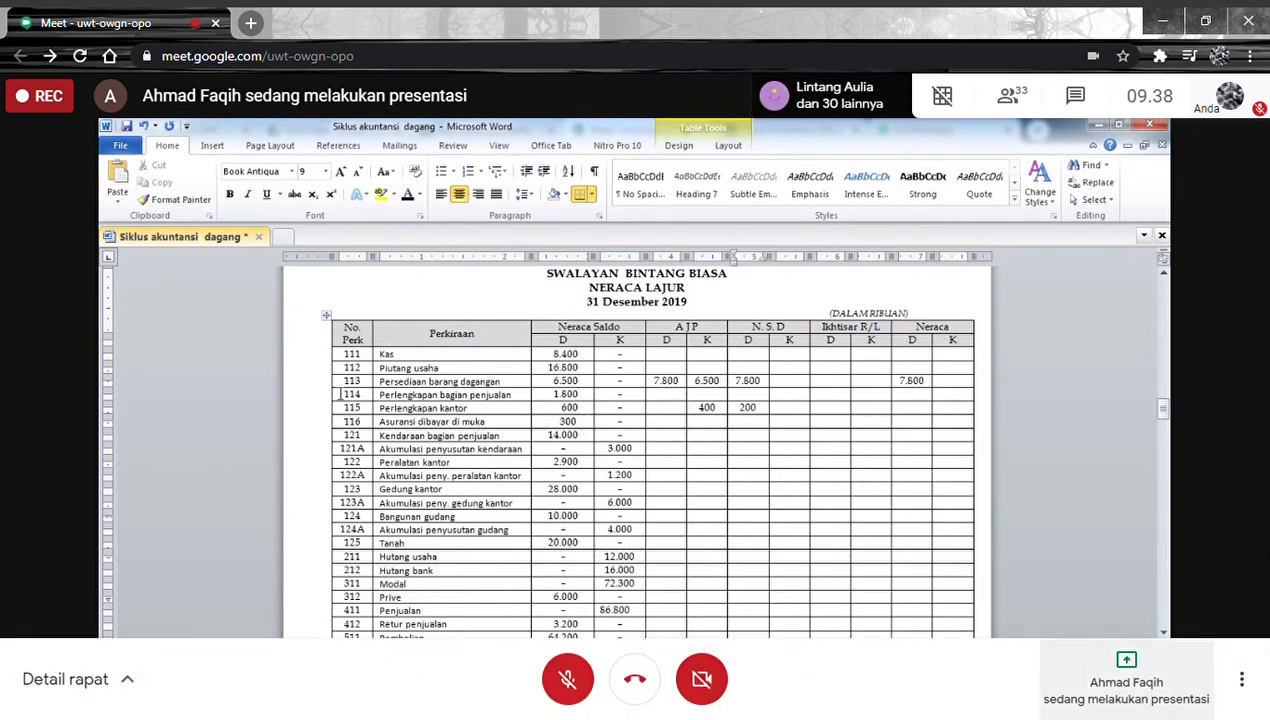
{"action": "left_click", "coordinate": [908, 405]}
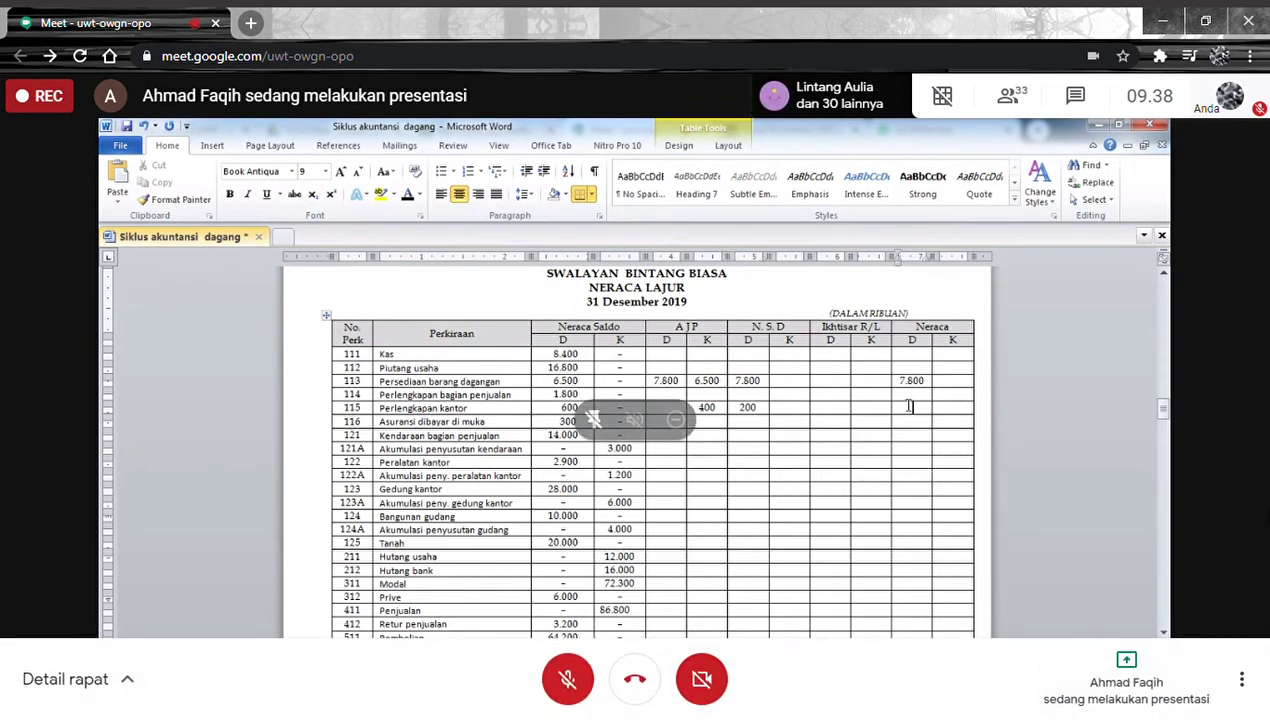
{"action": "type", "text": "200"}
{"action": "scroll", "coordinate": [913, 412], "scroll_direction": "down", "scroll_amount": 6}
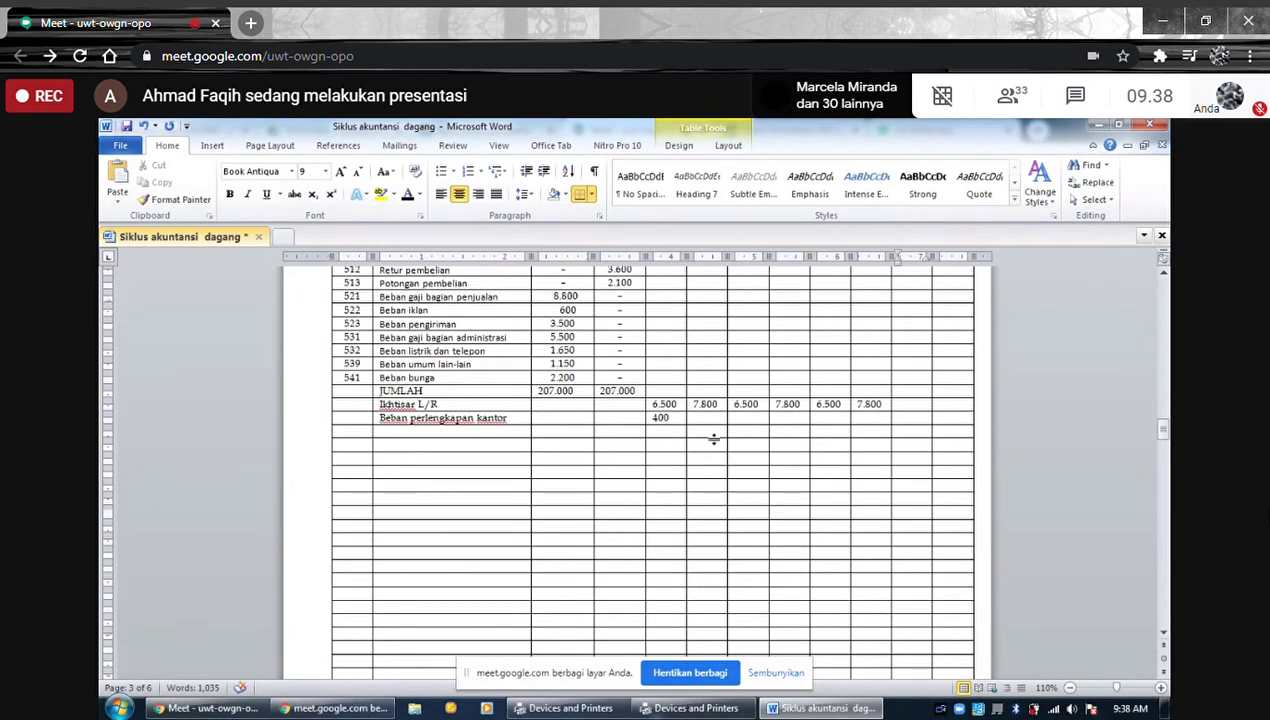
Enter 400 as the N.S.D debit of Beban perlengkapan kantor
{"action": "scroll", "coordinate": [714, 440], "scroll_direction": "up", "scroll_amount": 3}
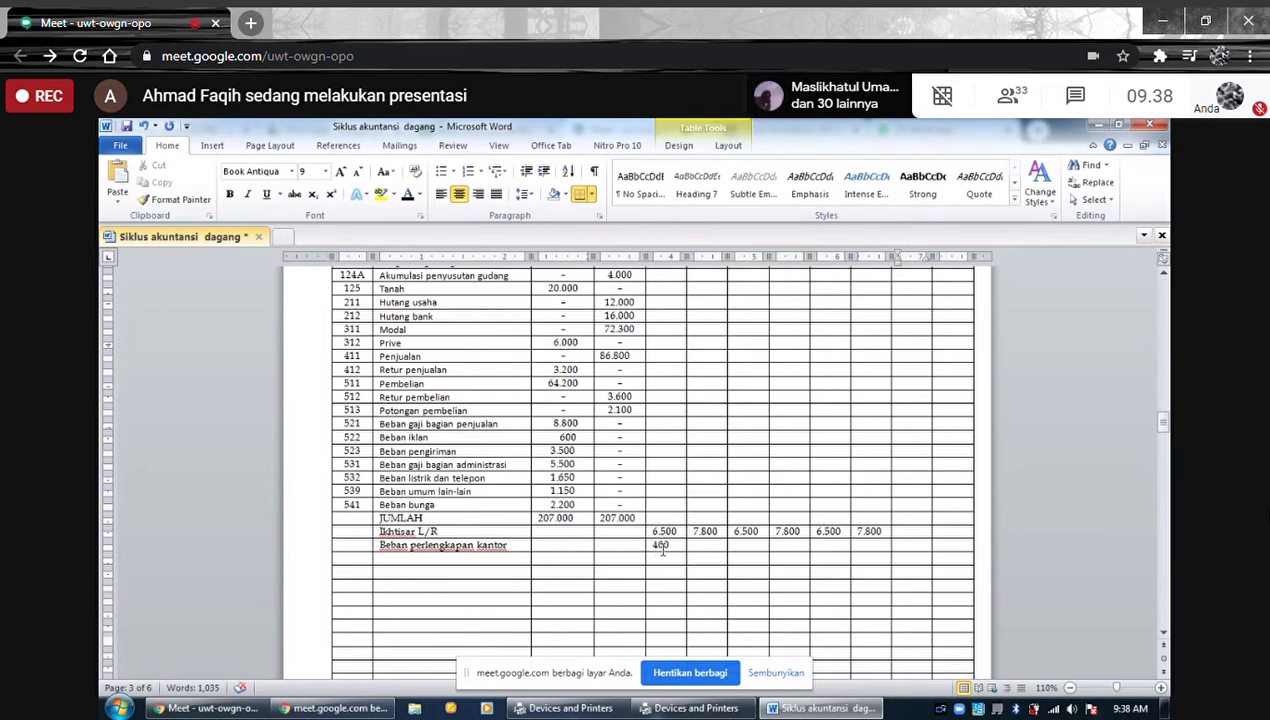
{"action": "scroll", "coordinate": [748, 558], "scroll_direction": "up", "scroll_amount": 6}
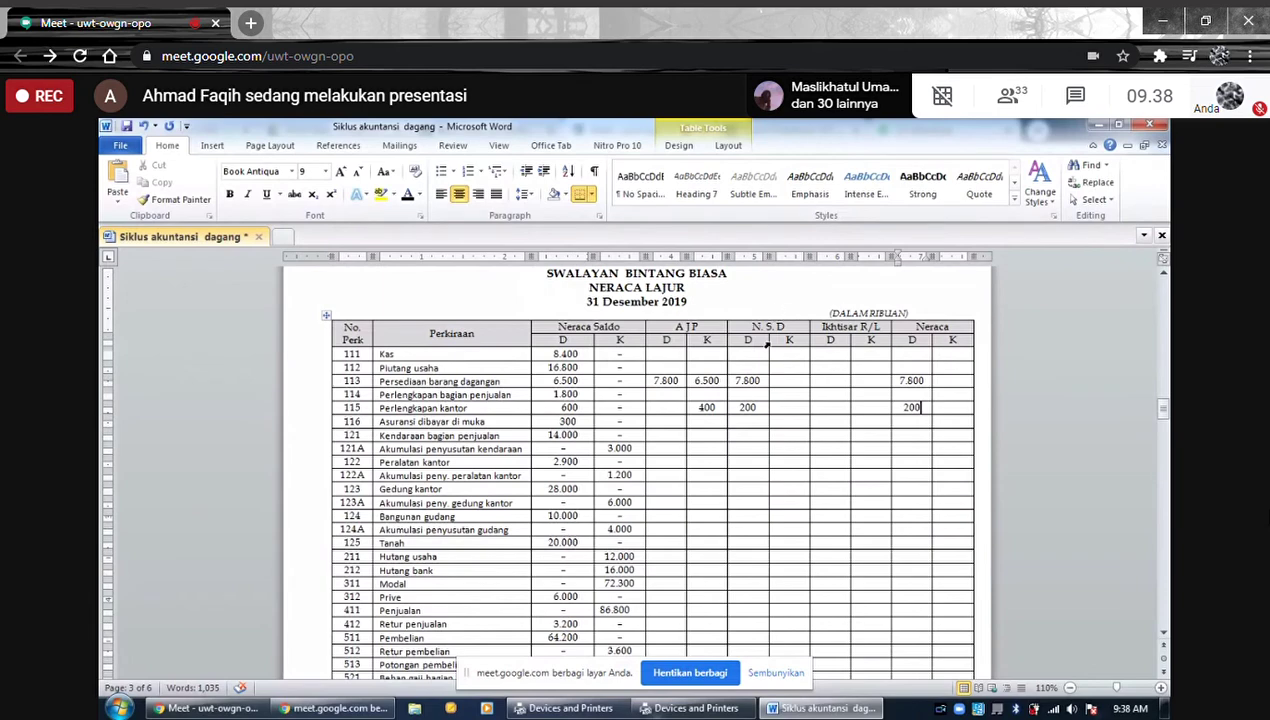
{"action": "scroll", "coordinate": [757, 448], "scroll_direction": "down", "scroll_amount": 5}
{"action": "left_click", "coordinate": [752, 502]}
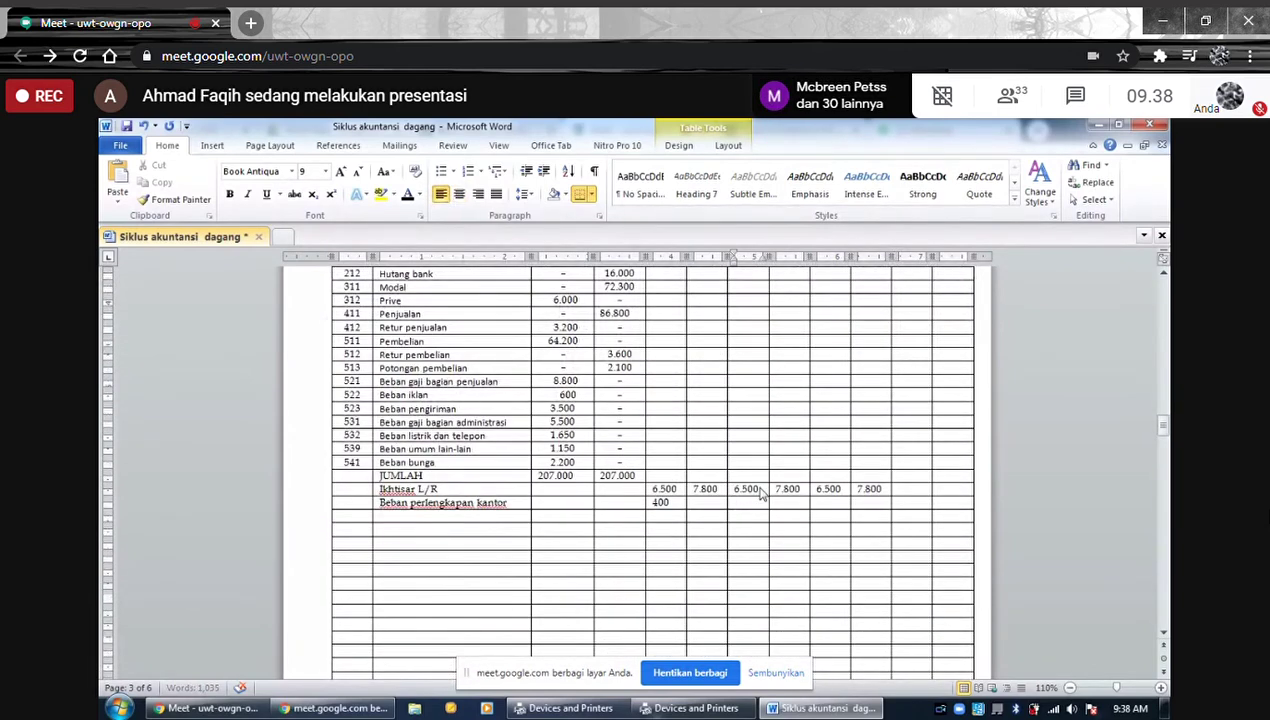
{"action": "type", "text": "400"}
Enter 400 as the Ikhtisar R/L debit of Beban perlengkapan kantor
{"action": "scroll", "coordinate": [760, 518], "scroll_direction": "up", "scroll_amount": 2}
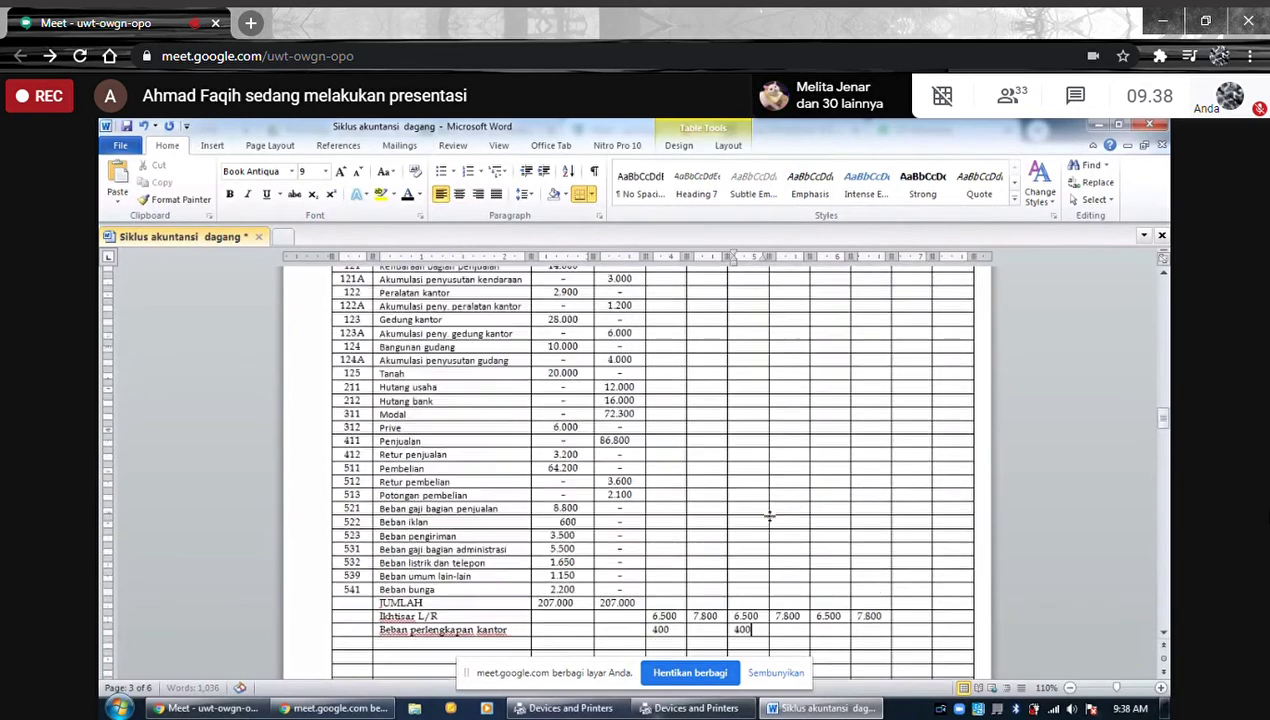
{"action": "scroll", "coordinate": [775, 522], "scroll_direction": "down", "scroll_amount": 1}
{"action": "scroll", "coordinate": [726, 481], "scroll_direction": "up", "scroll_amount": 3}
{"action": "scroll", "coordinate": [726, 481], "scroll_direction": "up", "scroll_amount": 6}
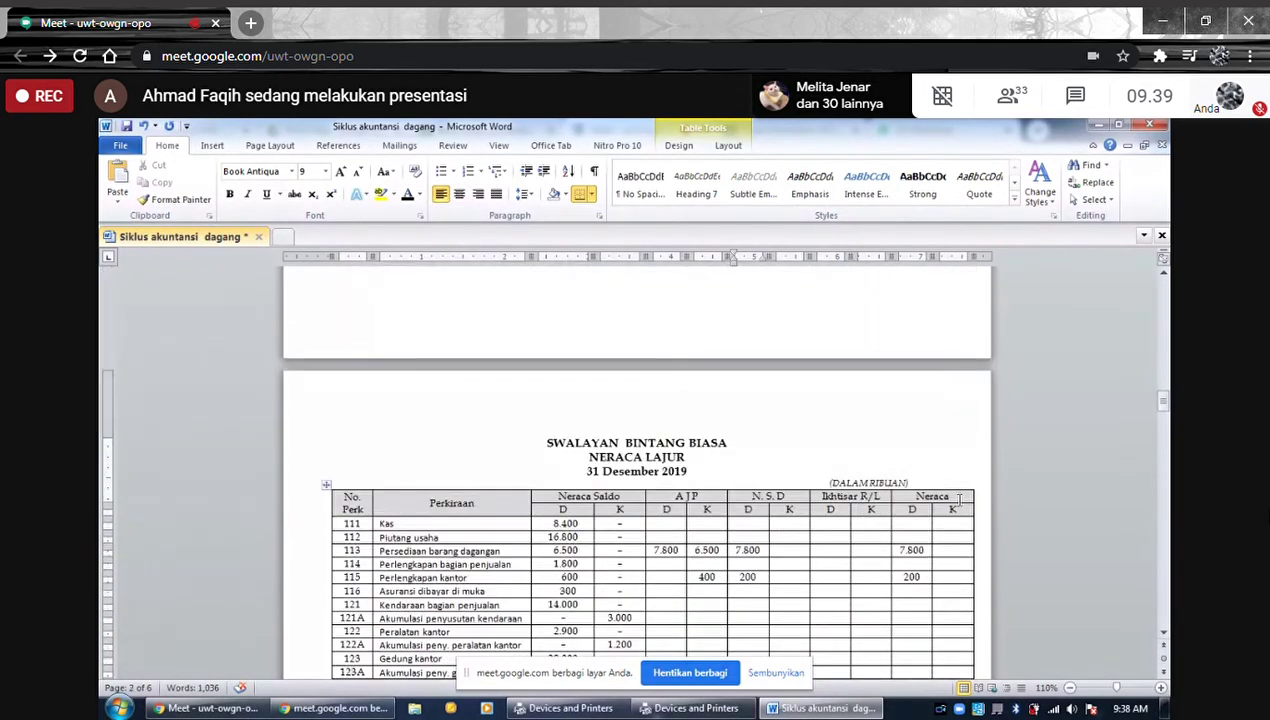
{"action": "scroll", "coordinate": [958, 500], "scroll_direction": "down", "scroll_amount": 10}
{"action": "scroll", "coordinate": [949, 511], "scroll_direction": "up", "scroll_amount": 7}
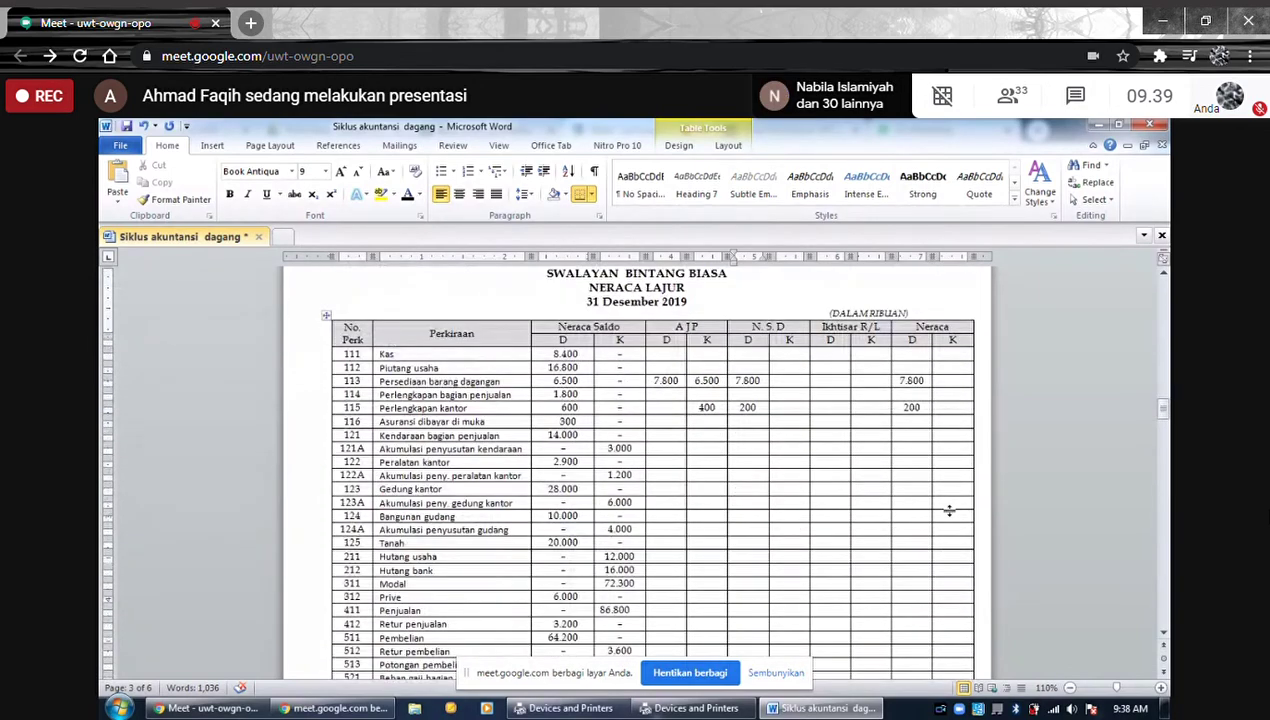
{"action": "scroll", "coordinate": [949, 511], "scroll_direction": "down", "scroll_amount": 7}
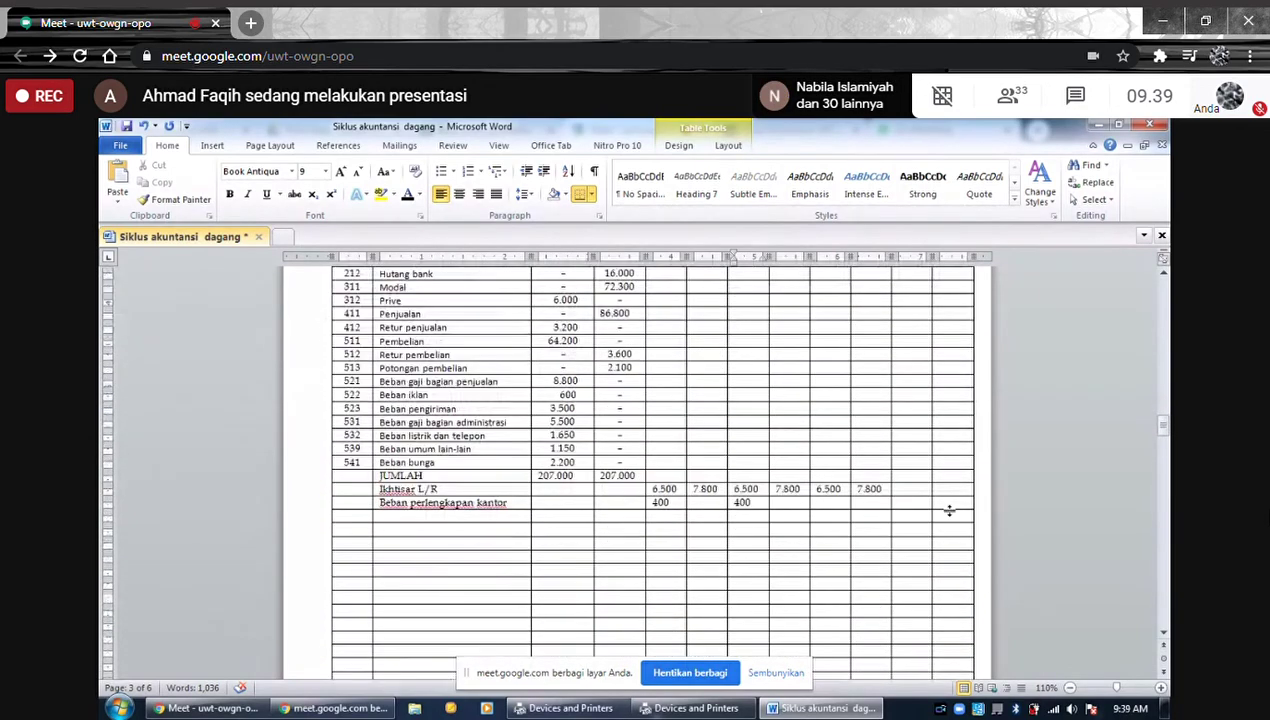
{"action": "left_click", "coordinate": [832, 505]}
{"action": "type", "text": "400"}
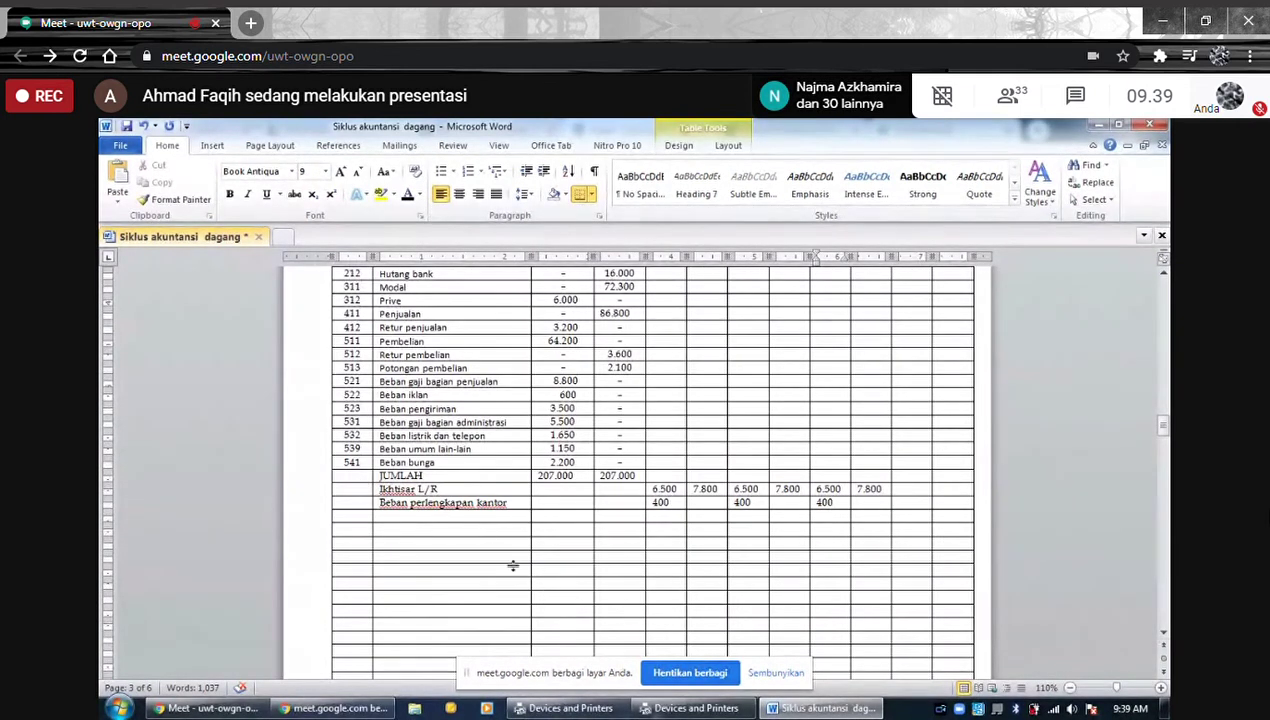
Examine the adjusting journal entries ahead of the worksheet, especially those for perlengkapan and asuransi dibayar di muka
{"action": "scroll", "coordinate": [621, 488], "scroll_direction": "up", "scroll_amount": 15}
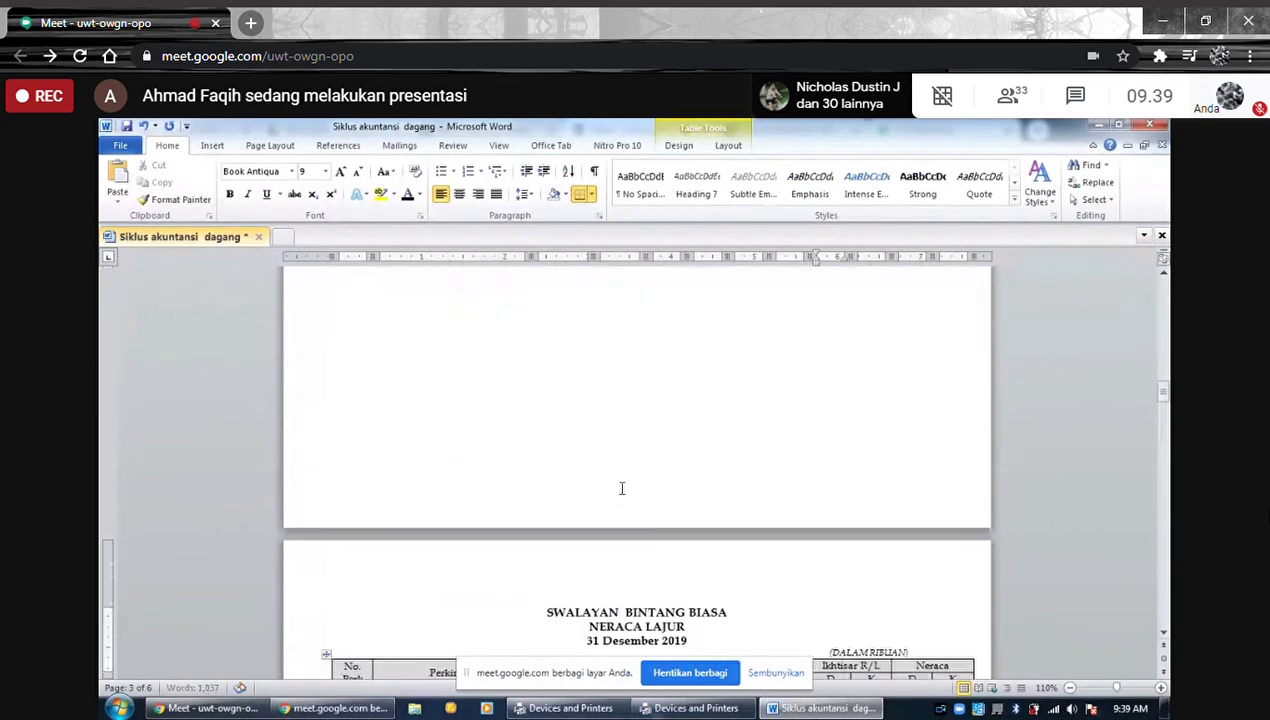
{"action": "scroll", "coordinate": [631, 500], "scroll_direction": "up", "scroll_amount": 3}
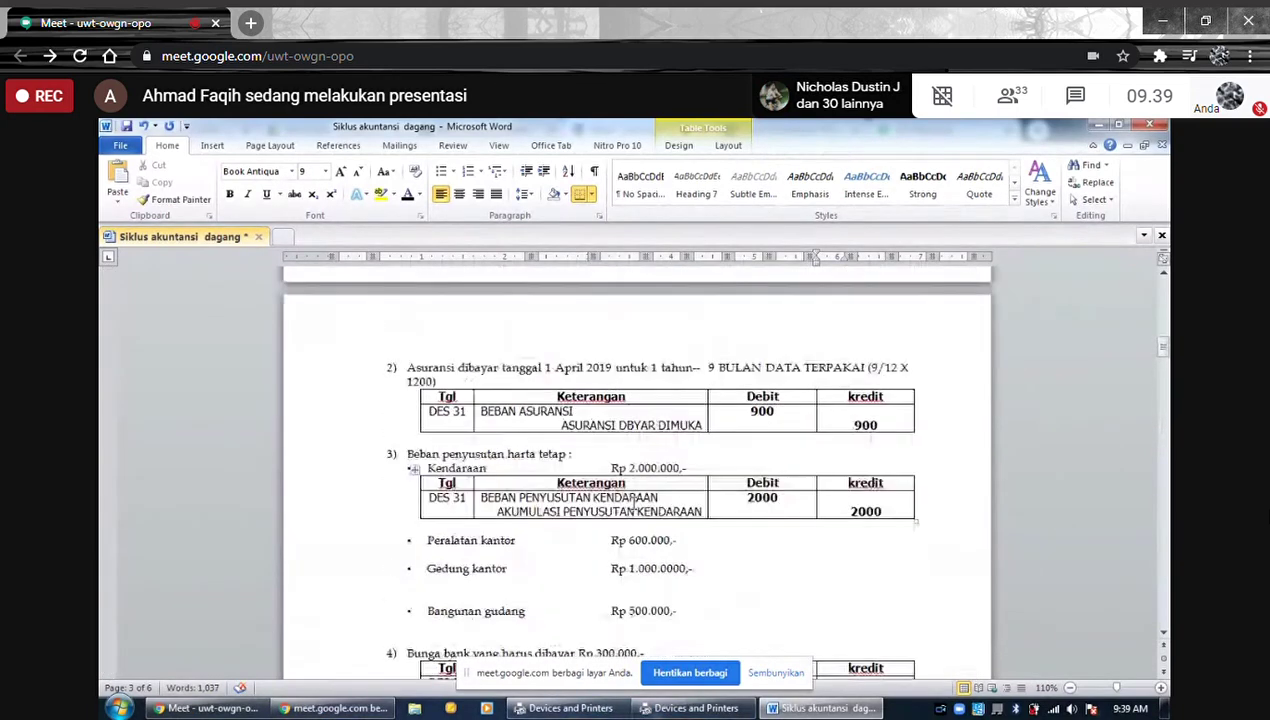
{"action": "scroll", "coordinate": [633, 504], "scroll_direction": "up", "scroll_amount": 3}
{"action": "scroll", "coordinate": [636, 509], "scroll_direction": "up", "scroll_amount": 2}
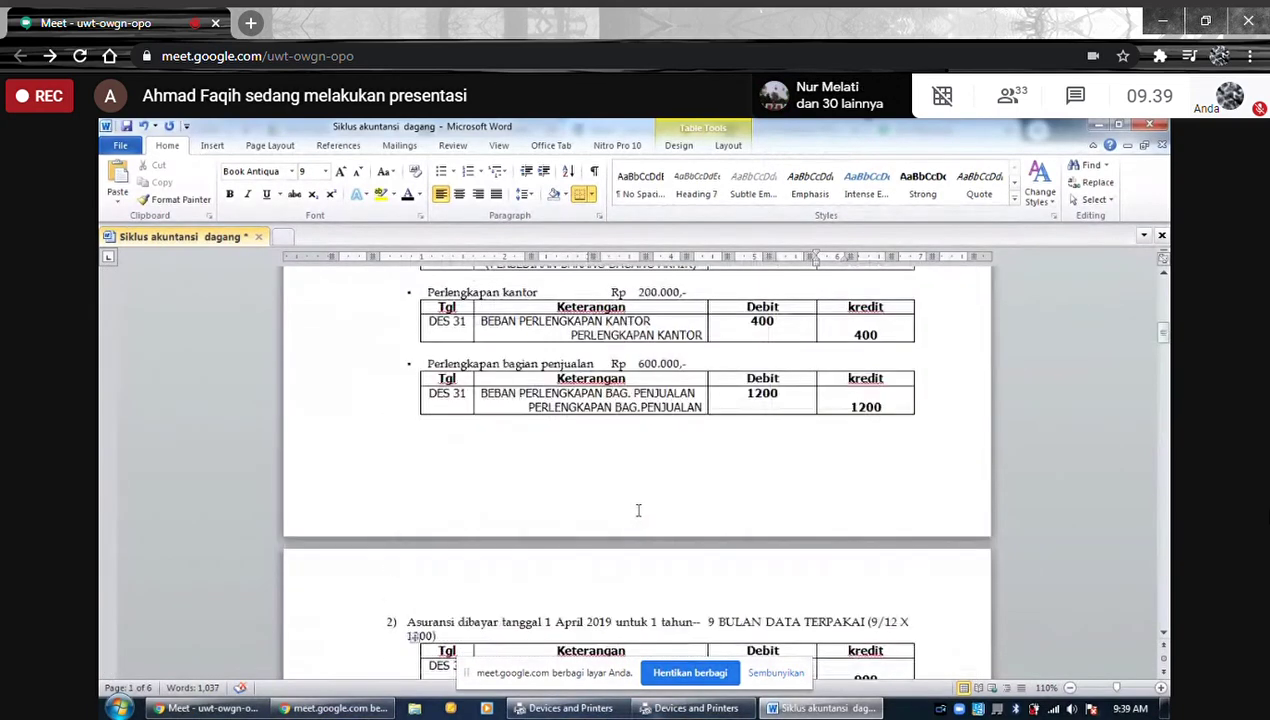
{"action": "scroll", "coordinate": [640, 512], "scroll_direction": "up", "scroll_amount": 2}
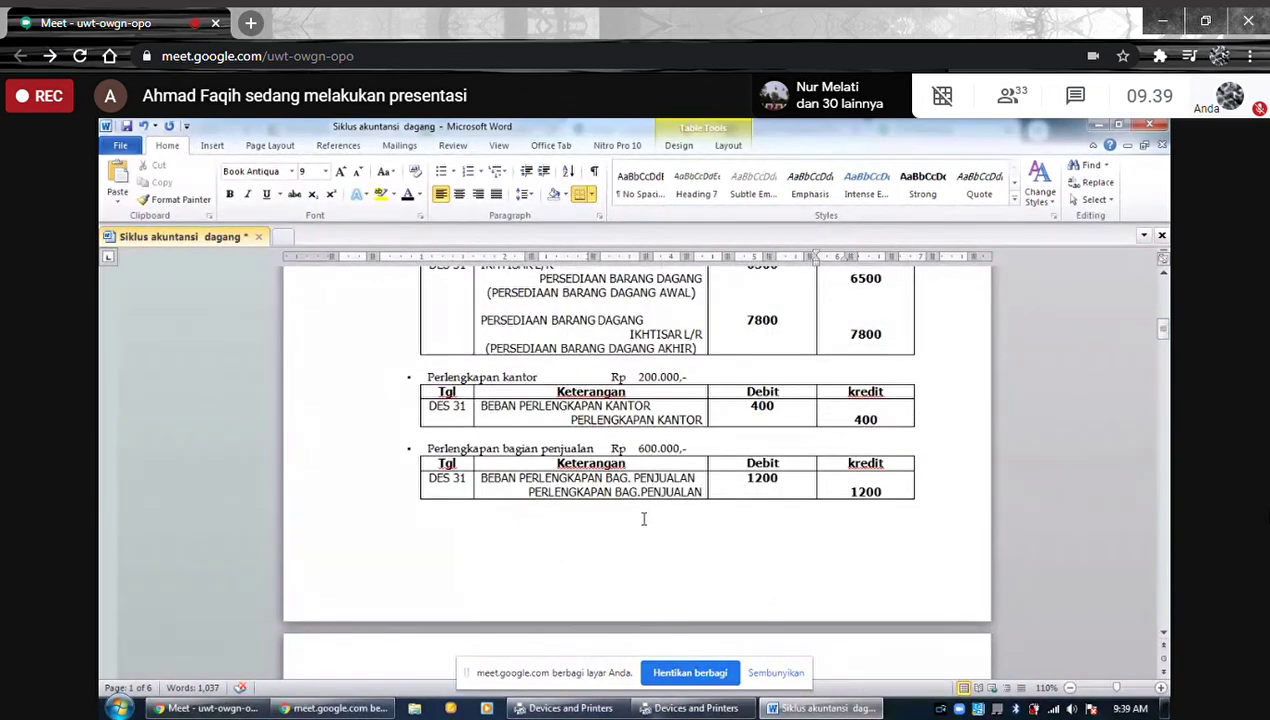
{"action": "scroll", "coordinate": [643, 516], "scroll_direction": "down", "scroll_amount": 3}
{"action": "scroll", "coordinate": [644, 519], "scroll_direction": "down", "scroll_amount": 2}
{"action": "scroll", "coordinate": [645, 523], "scroll_direction": "up", "scroll_amount": 3}
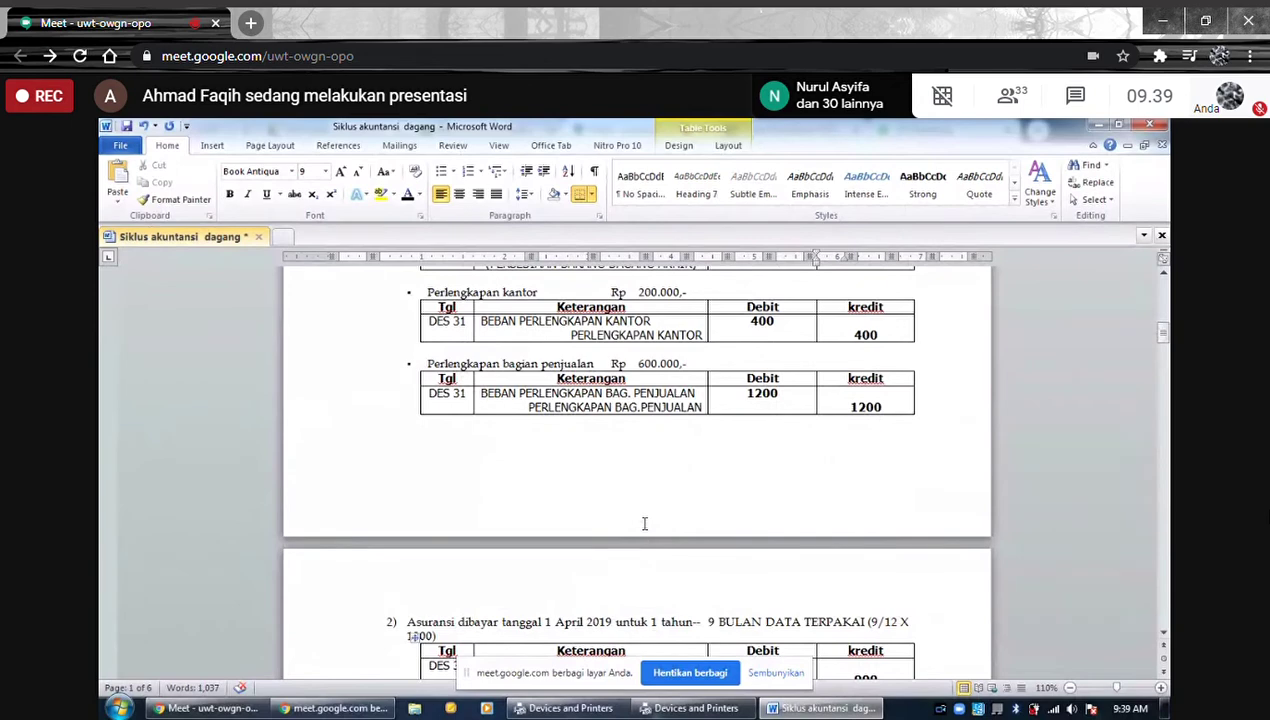
{"action": "scroll", "coordinate": [645, 523], "scroll_direction": "down", "scroll_amount": 4}
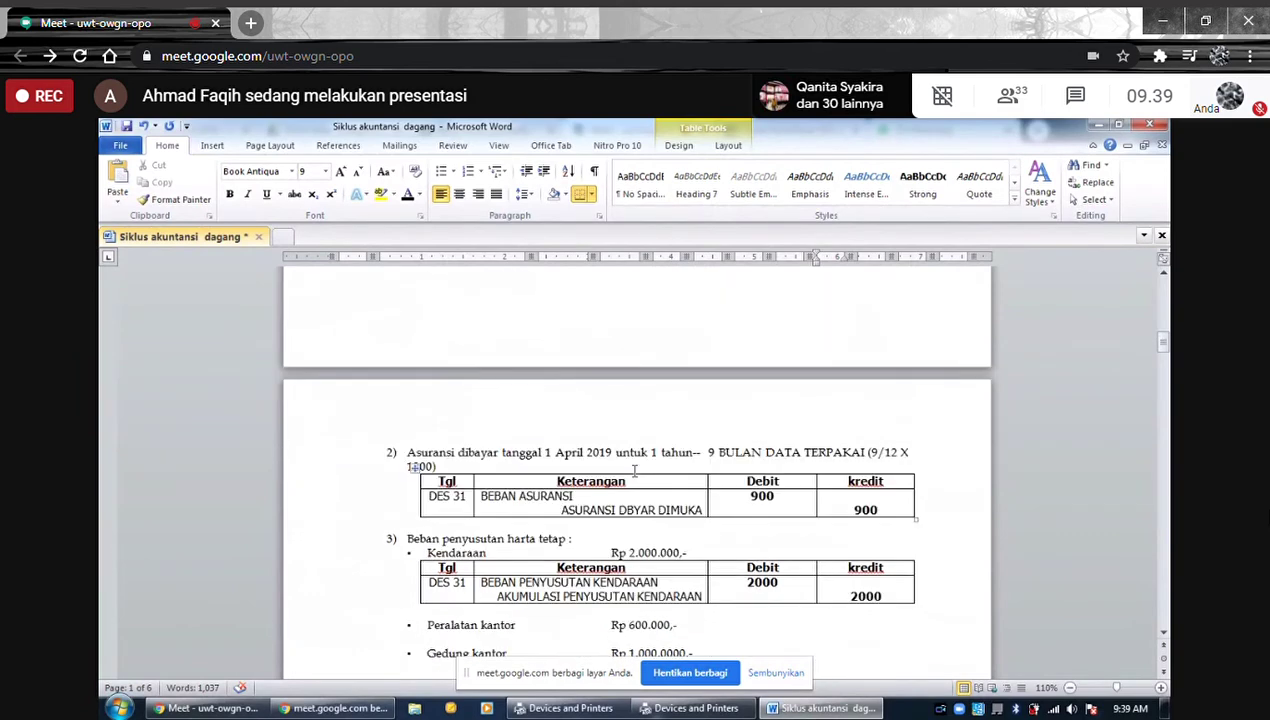
{"action": "scroll", "coordinate": [634, 470], "scroll_direction": "up", "scroll_amount": 2}
{"action": "scroll", "coordinate": [634, 472], "scroll_direction": "down", "scroll_amount": 20}
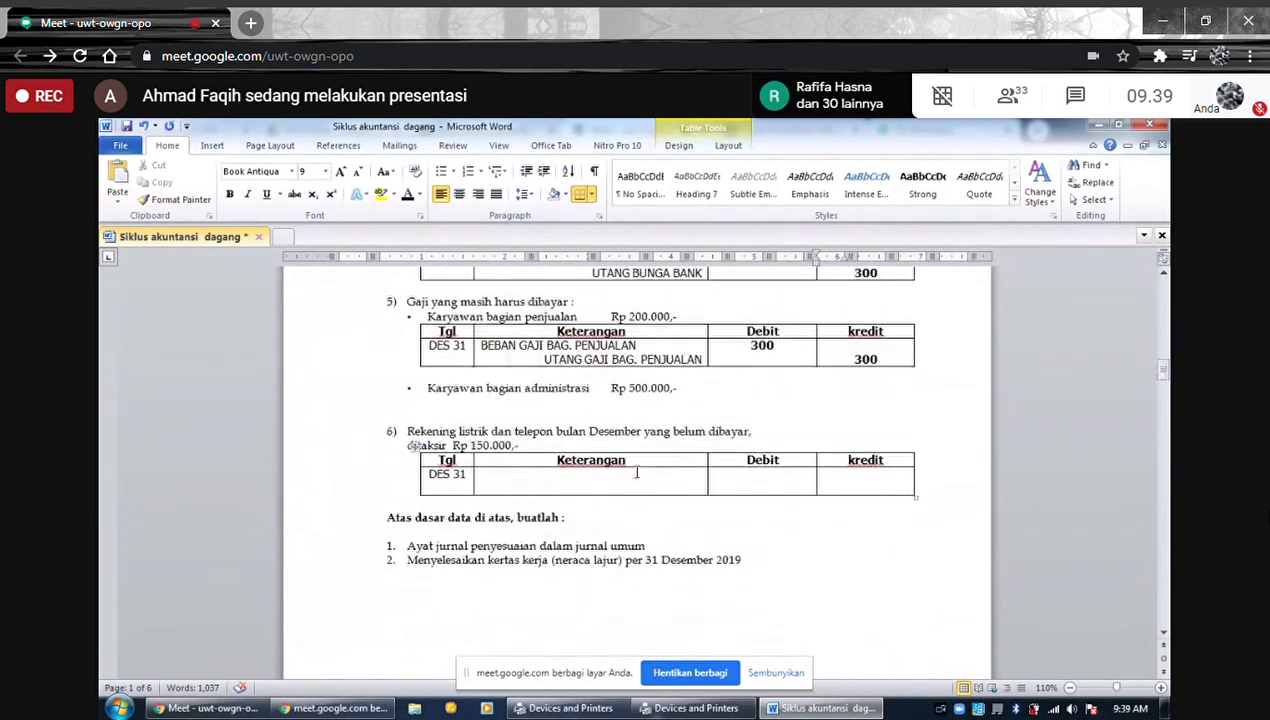
{"action": "scroll", "coordinate": [634, 476], "scroll_direction": "up", "scroll_amount": 1}
{"action": "scroll", "coordinate": [634, 476], "scroll_direction": "down", "scroll_amount": 8}
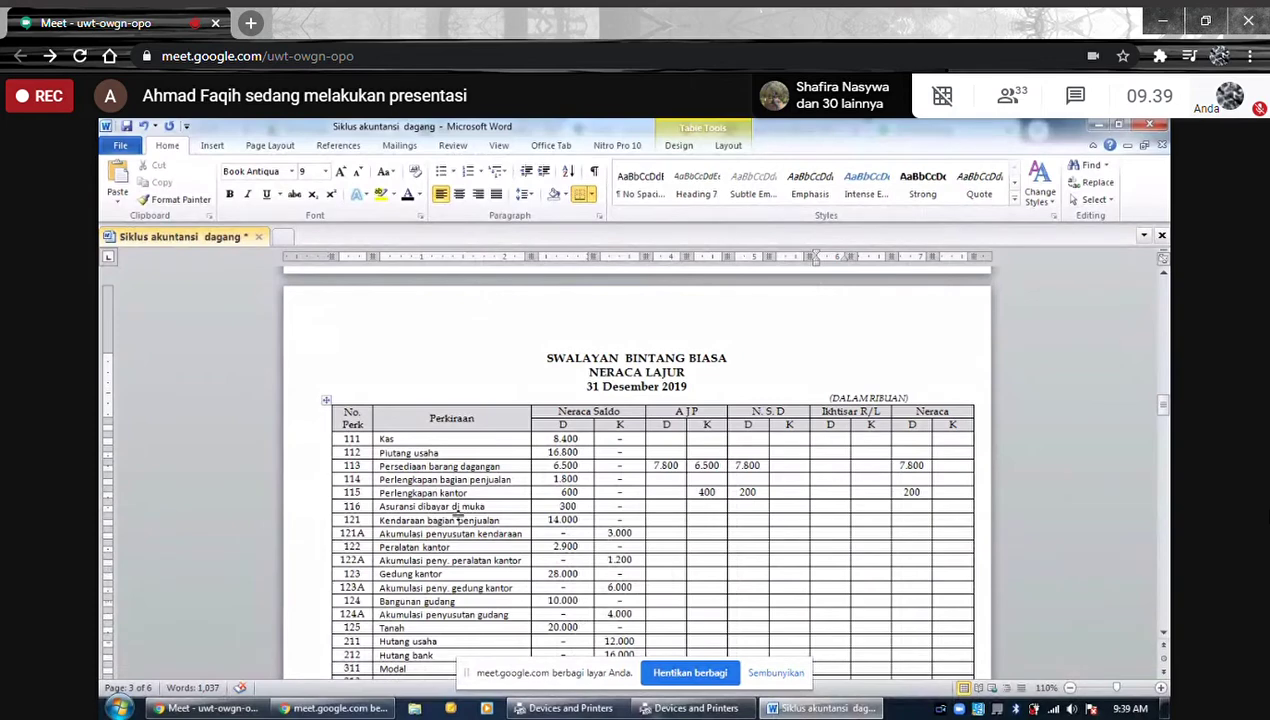
Add a Beban asuransi row below Beban perlengkapan kantor with an AJP debit of 900
{"action": "scroll", "coordinate": [478, 512], "scroll_direction": "down", "scroll_amount": 10}
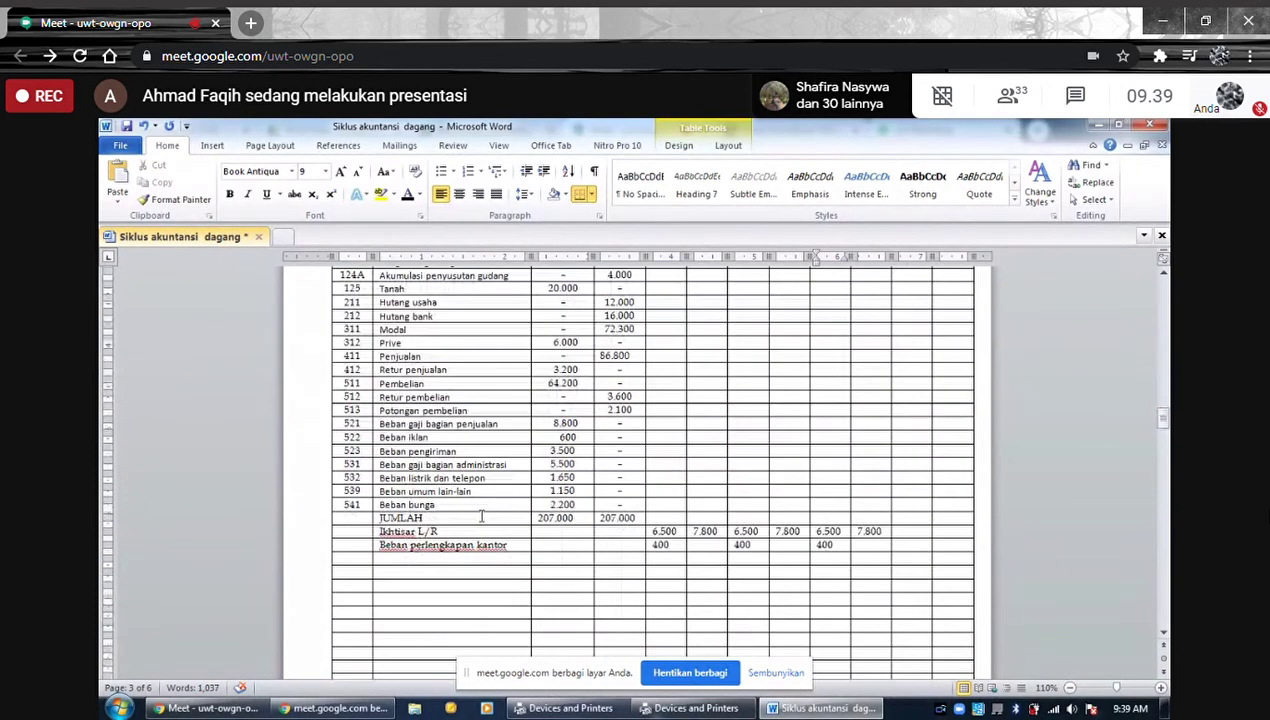
{"action": "left_click", "coordinate": [440, 430]}
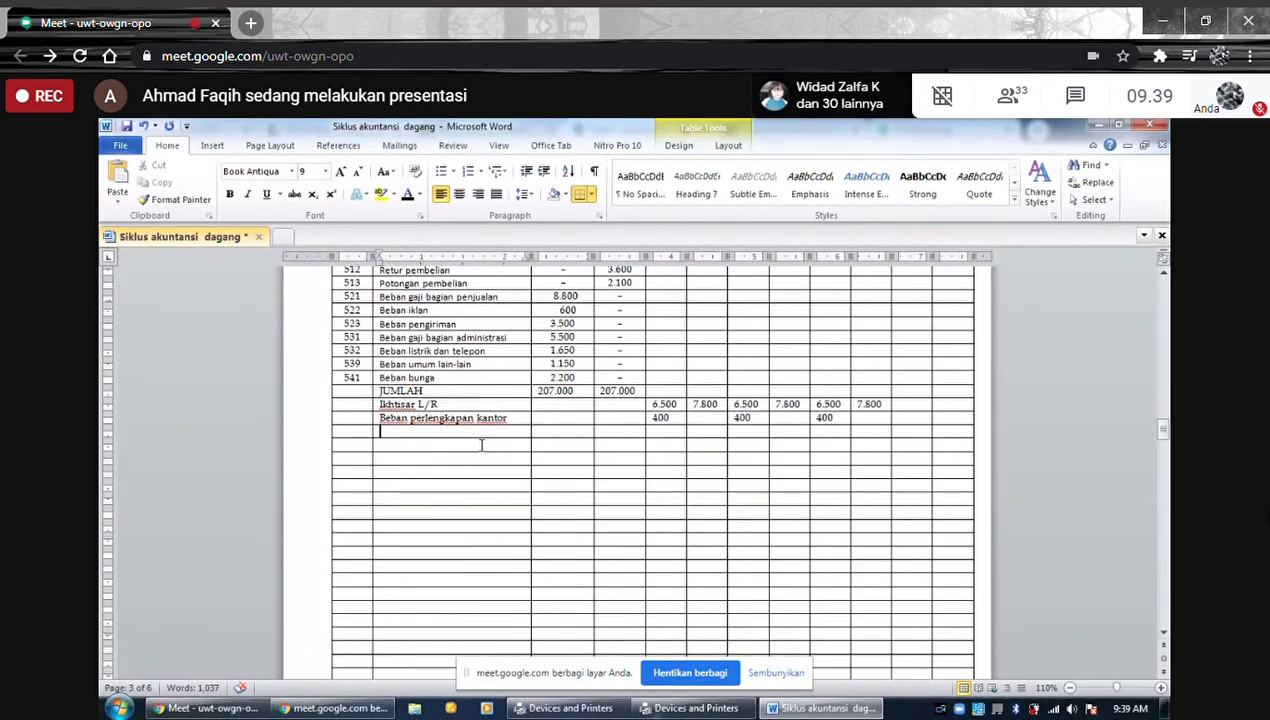
{"action": "type", "text": "Beban asu"}
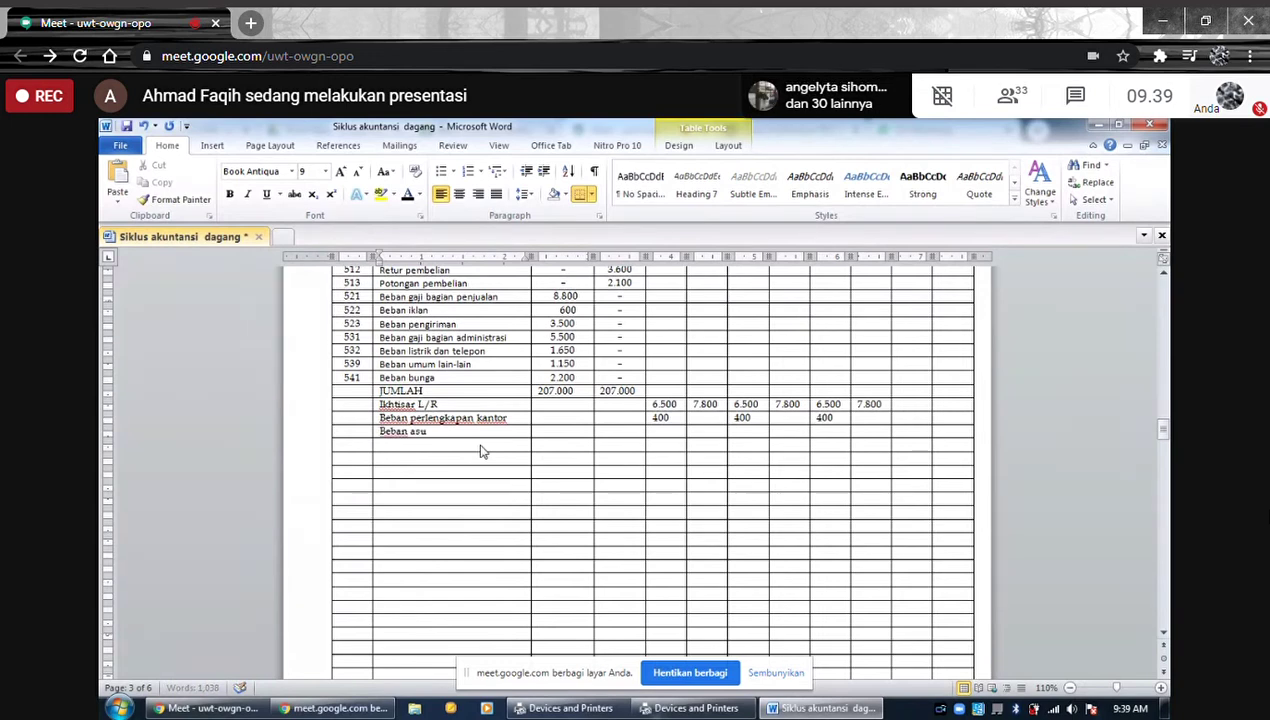
{"action": "type", "text": "ransi"}
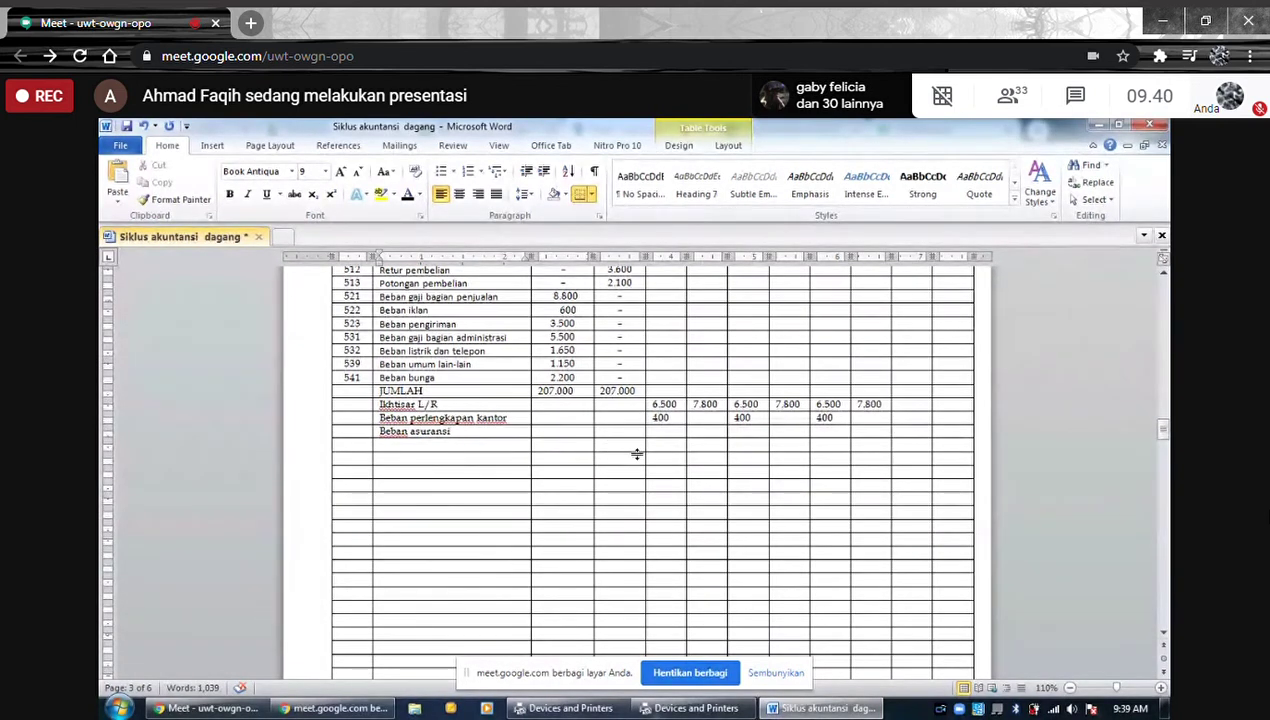
{"action": "left_click", "coordinate": [673, 434]}
{"action": "type", "text": "900"}
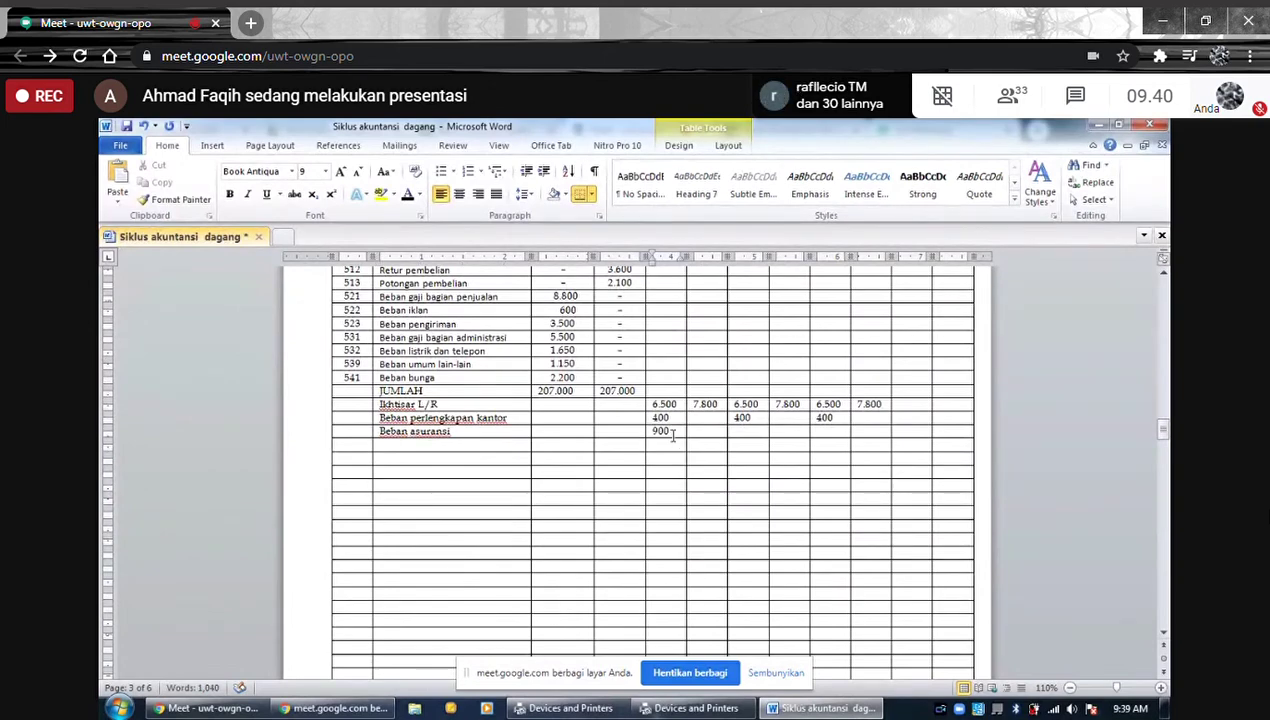
Enter 900 as the AJP credit of Asuransi dibayar di muka (account 116)
{"action": "scroll", "coordinate": [690, 441], "scroll_direction": "up", "scroll_amount": 5}
{"action": "scroll", "coordinate": [690, 441], "scroll_direction": "up", "scroll_amount": 5}
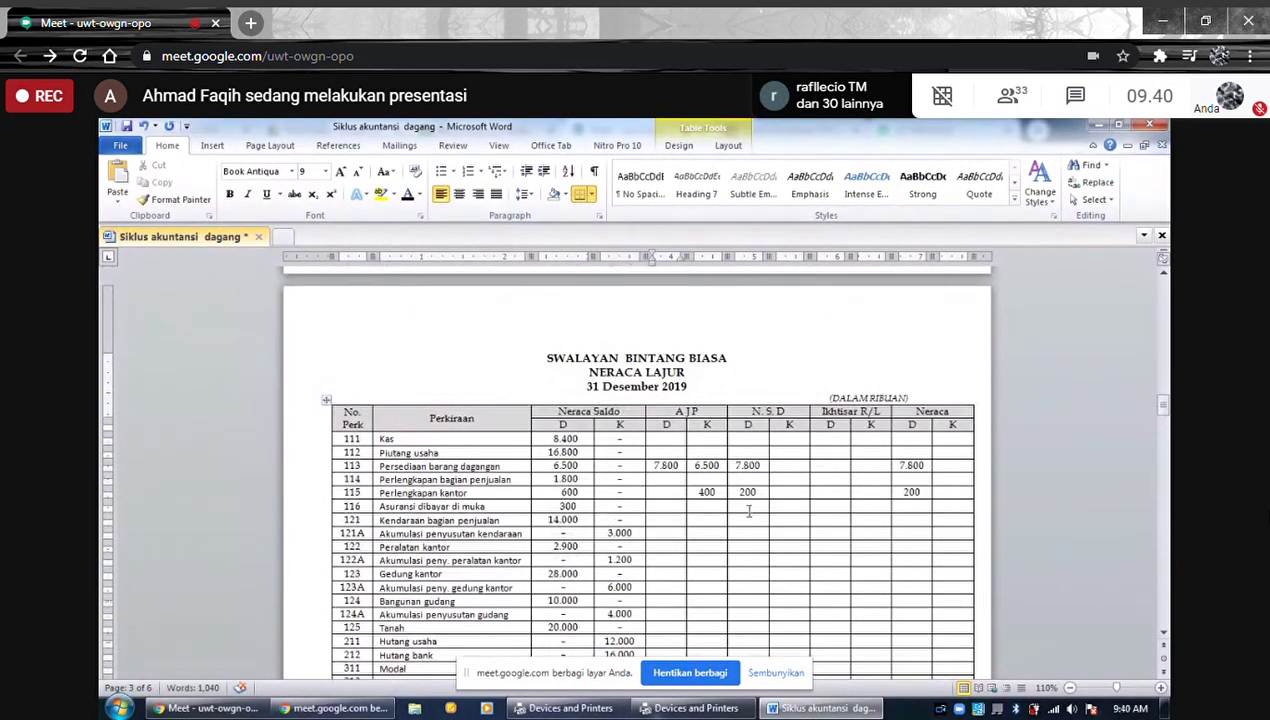
{"action": "left_click", "coordinate": [708, 507]}
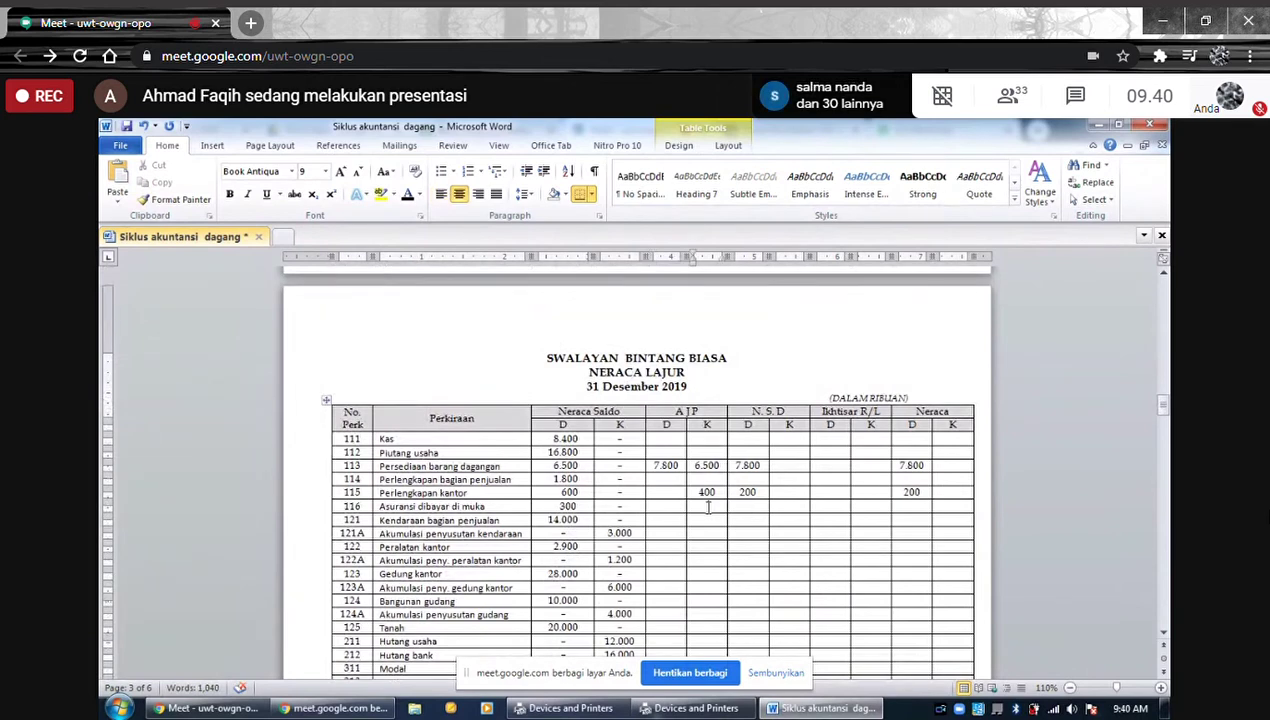
{"action": "type", "text": "900"}
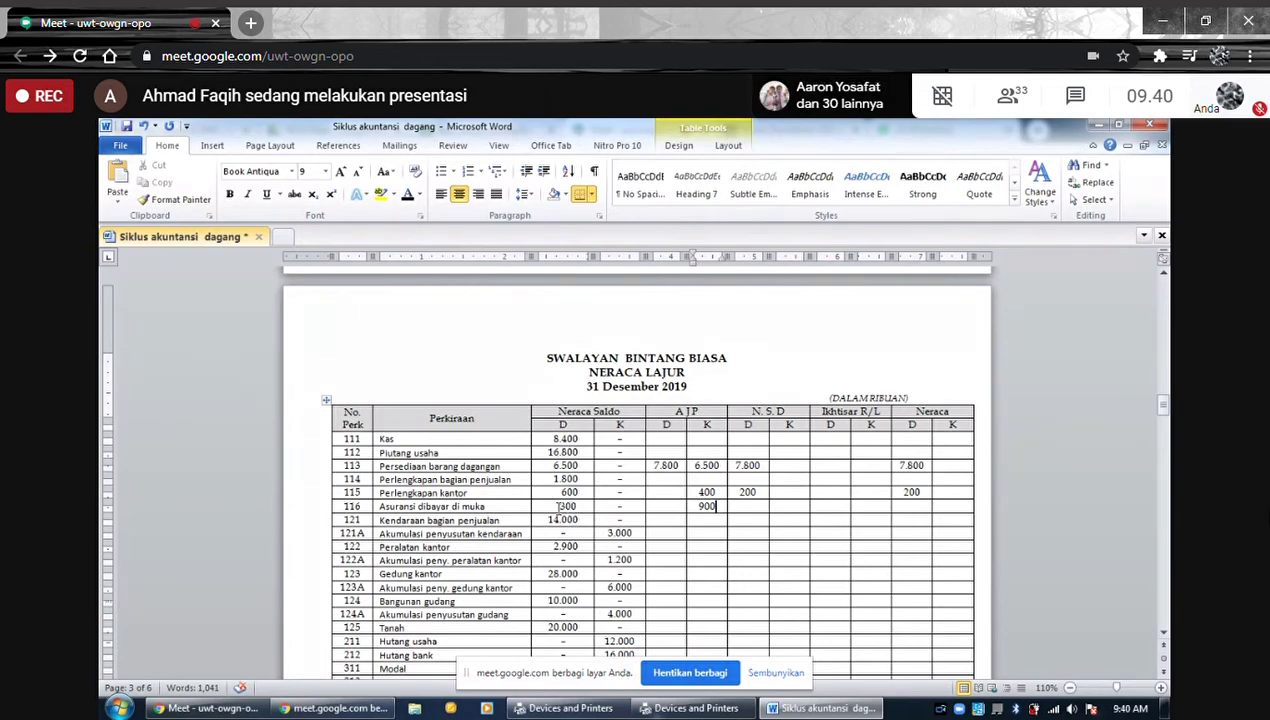
Check the source adjustment data and set the Neraca Saldo debit of Asuransi dibayar di muka to 1200
{"action": "scroll", "coordinate": [566, 506], "scroll_direction": "up", "scroll_amount": 15}
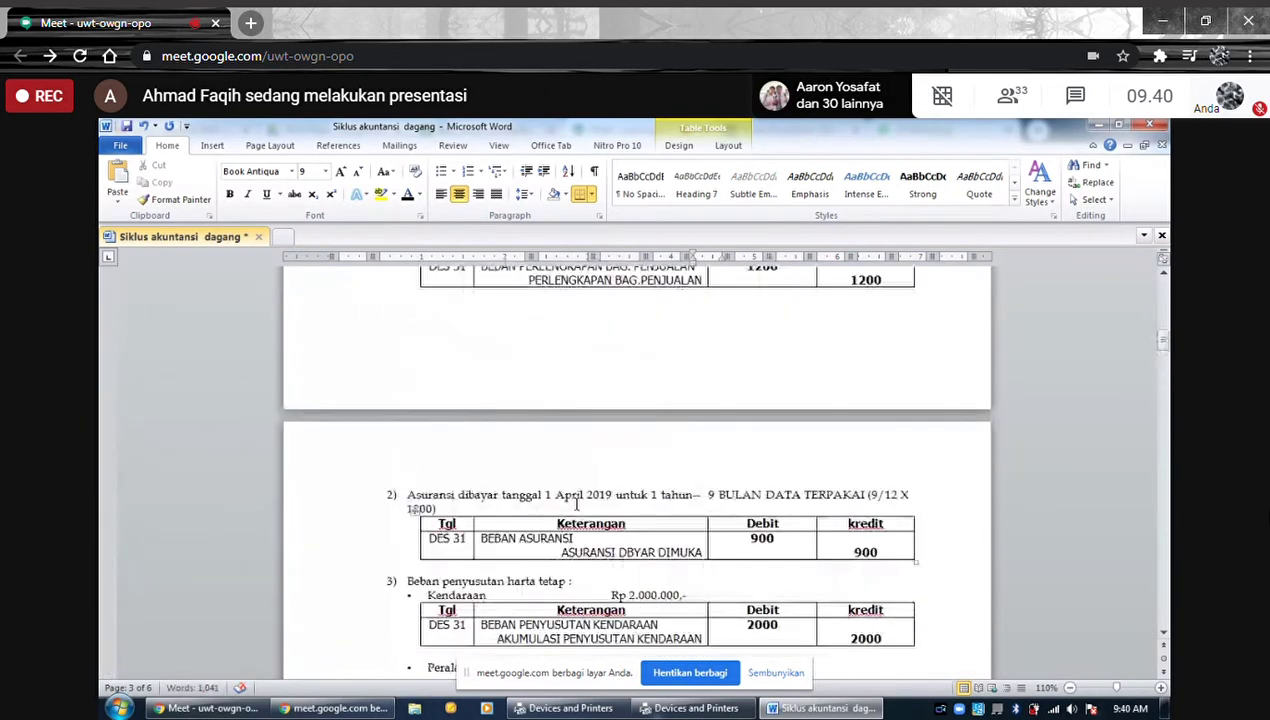
{"action": "scroll", "coordinate": [576, 505], "scroll_direction": "up", "scroll_amount": 5}
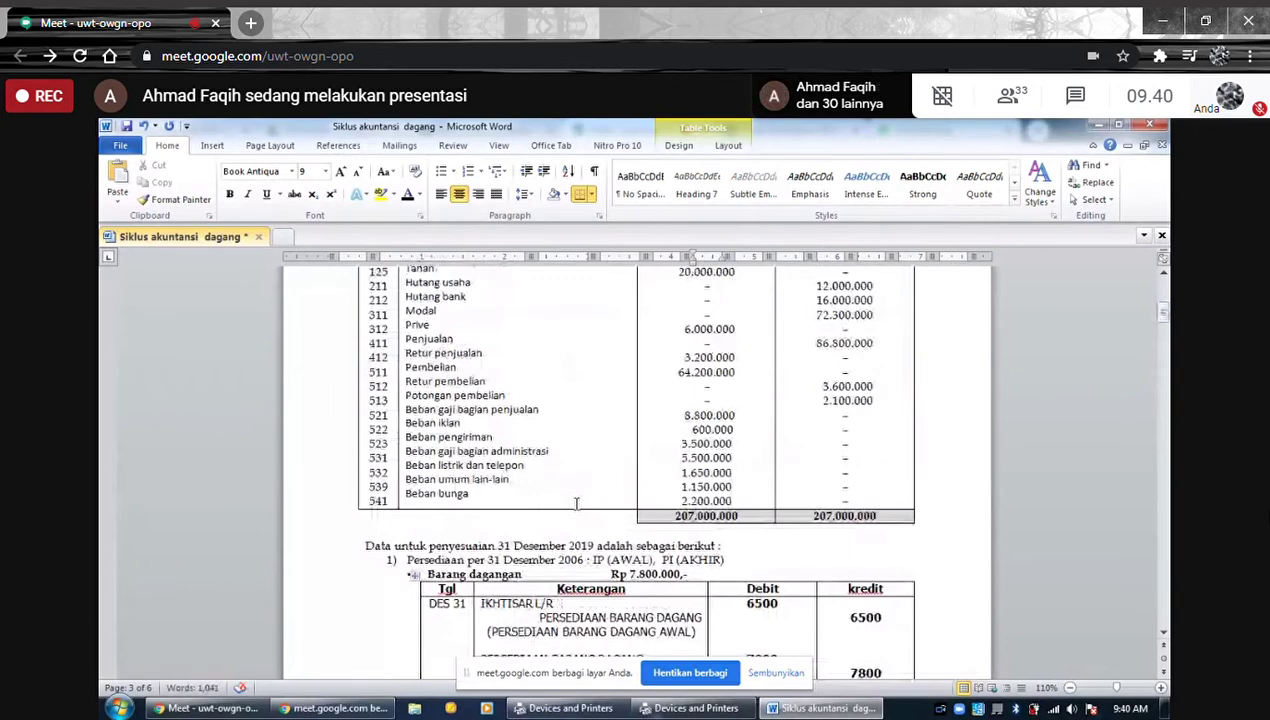
{"action": "scroll", "coordinate": [576, 503], "scroll_direction": "down", "scroll_amount": 20}
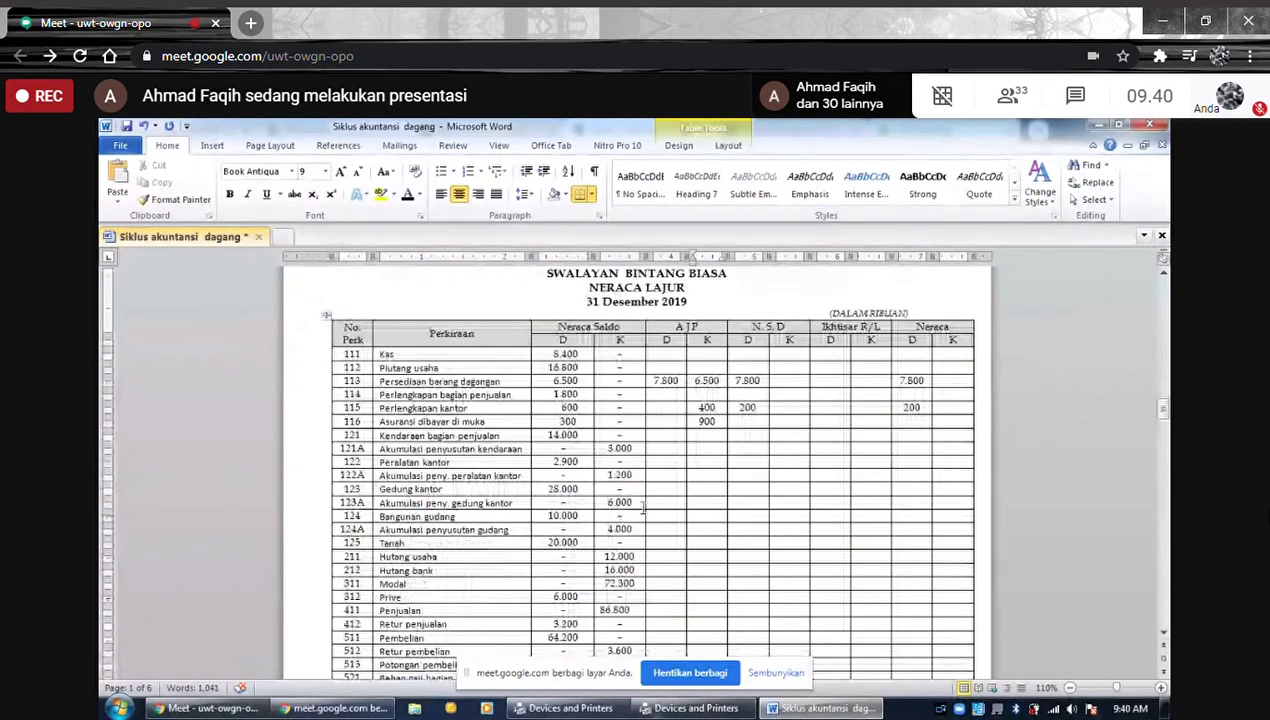
{"action": "left_click", "coordinate": [575, 420]}
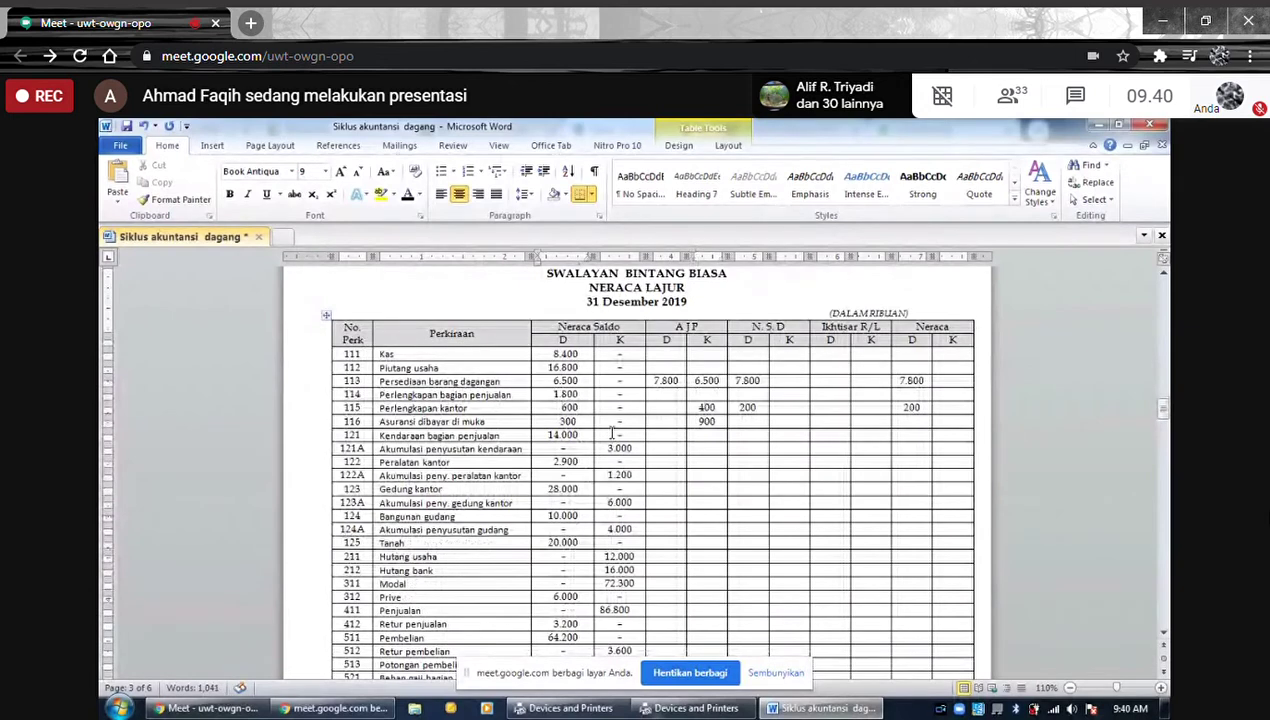
{"action": "key", "text": "BackSpace"}
{"action": "key", "text": "BackSpace"}
{"action": "key", "text": "BackSpace"}
{"action": "type", "text": "1200"}
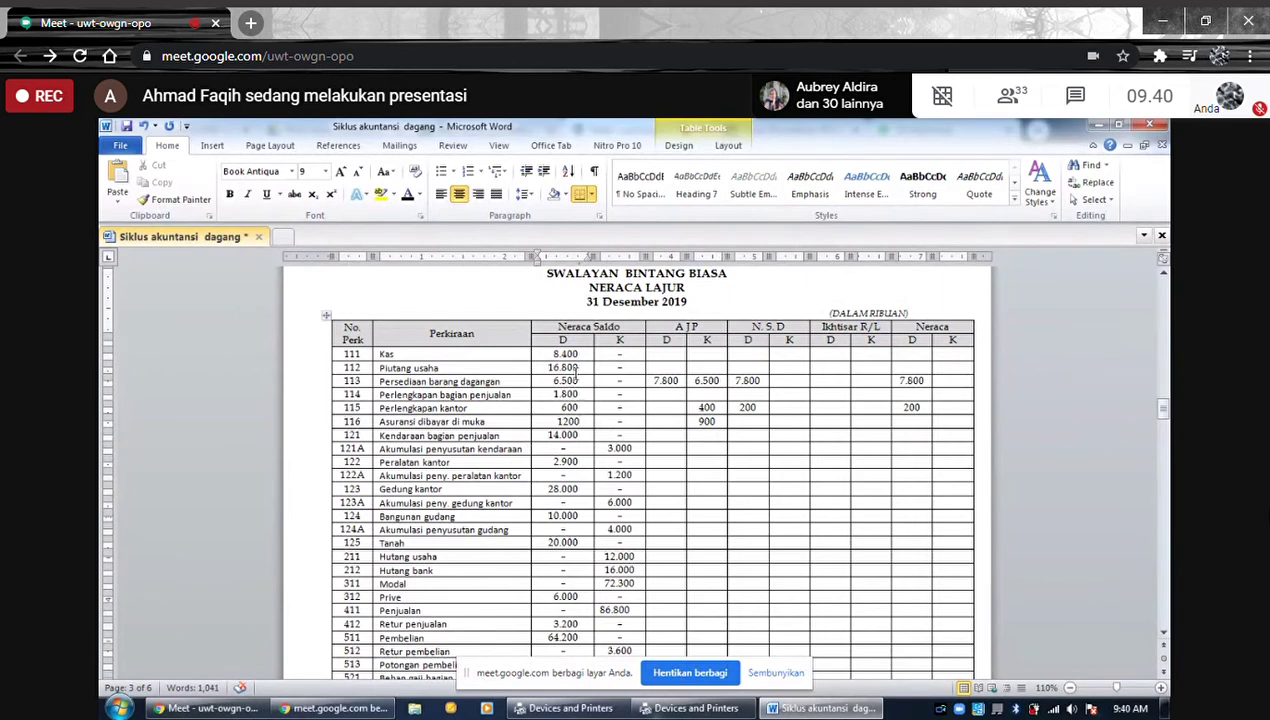
Enter 300 as both the N.S.D debit and the Neraca debit of Asuransi dibayar di muka
{"action": "left_click", "coordinate": [763, 424]}
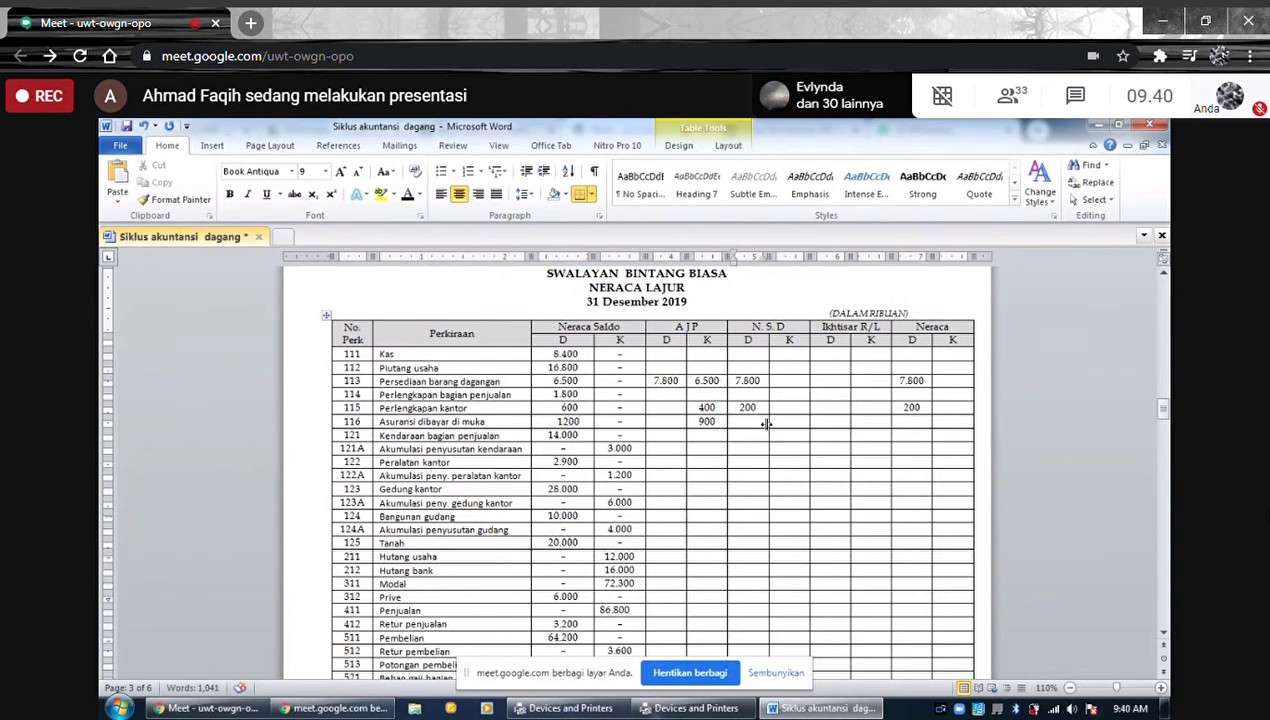
{"action": "type", "text": "300"}
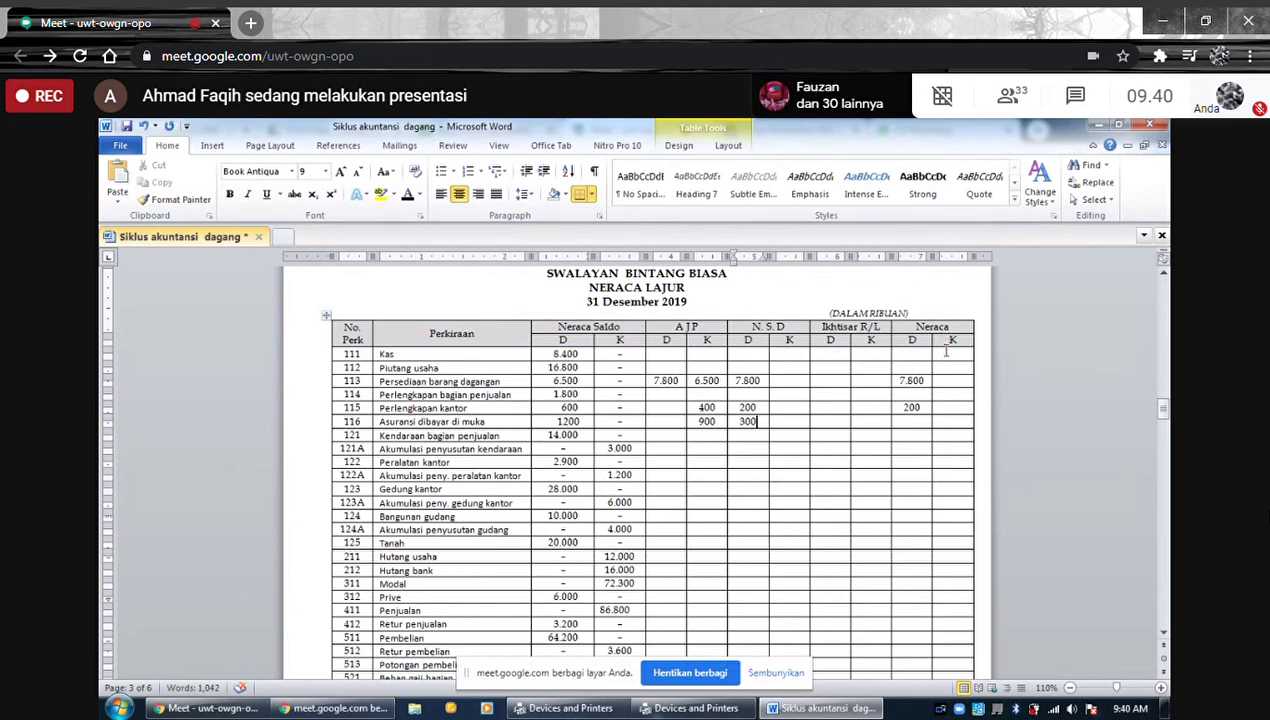
{"action": "left_click", "coordinate": [913, 421]}
{"action": "type", "text": "300"}
Enter 900 as the N.S.D debit of Beban asuransi
{"action": "scroll", "coordinate": [880, 440], "scroll_direction": "down", "scroll_amount": 5}
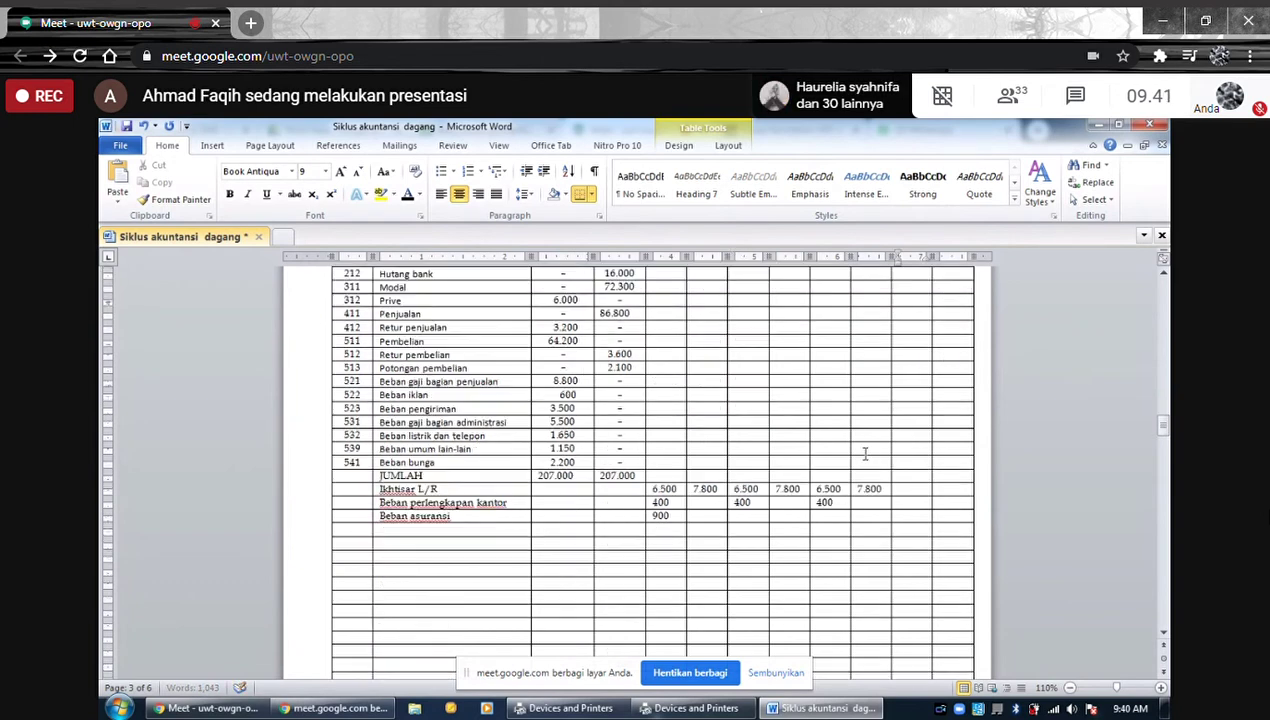
{"action": "left_click", "coordinate": [752, 507]}
{"action": "scroll", "coordinate": [750, 522], "scroll_direction": "up", "scroll_amount": 6}
{"action": "scroll", "coordinate": [750, 522], "scroll_direction": "down", "scroll_amount": 5}
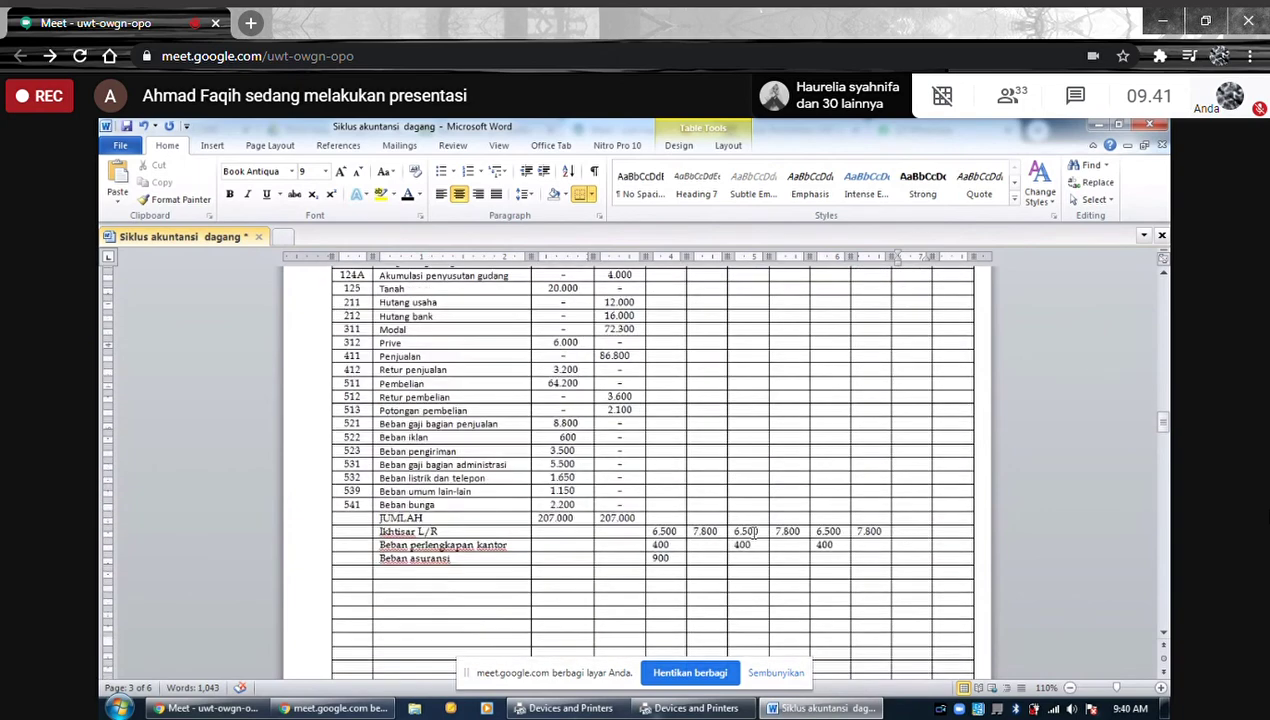
{"action": "left_click", "coordinate": [755, 560]}
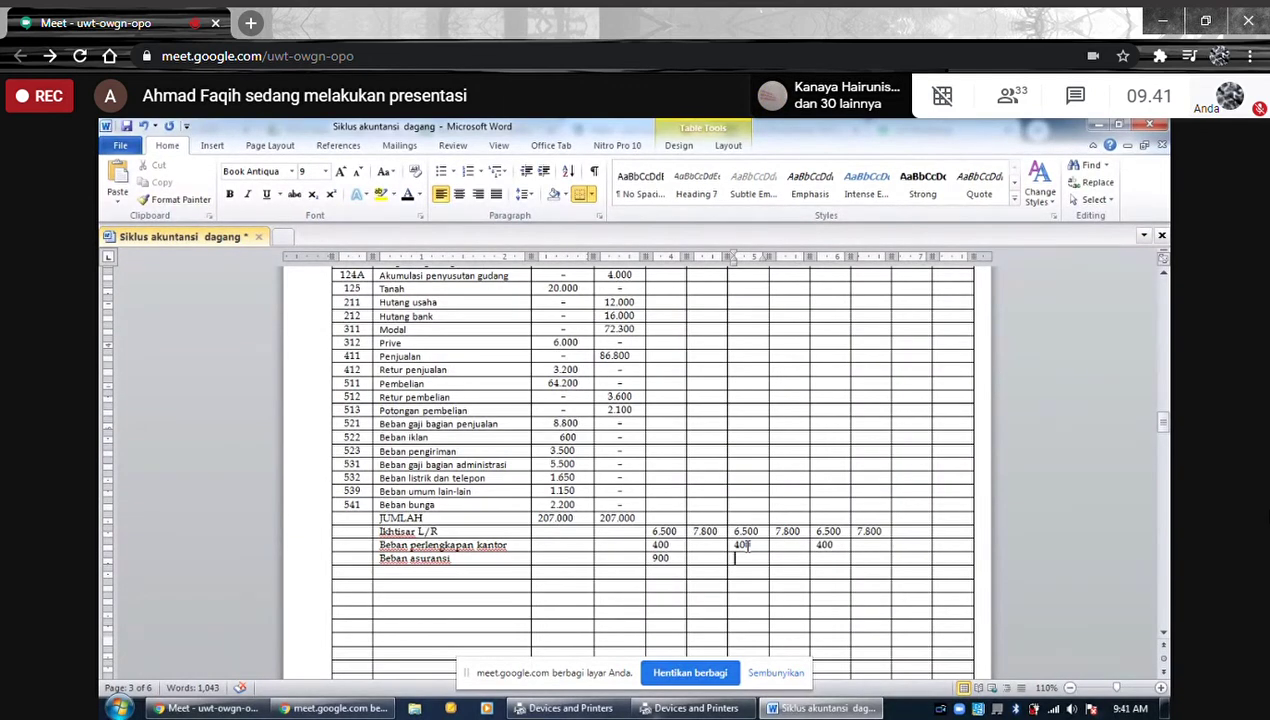
{"action": "type", "text": "900"}
{"action": "scroll", "coordinate": [763, 538], "scroll_direction": "up", "scroll_amount": 8}
{"action": "scroll", "coordinate": [934, 441], "scroll_direction": "down", "scroll_amount": 9}
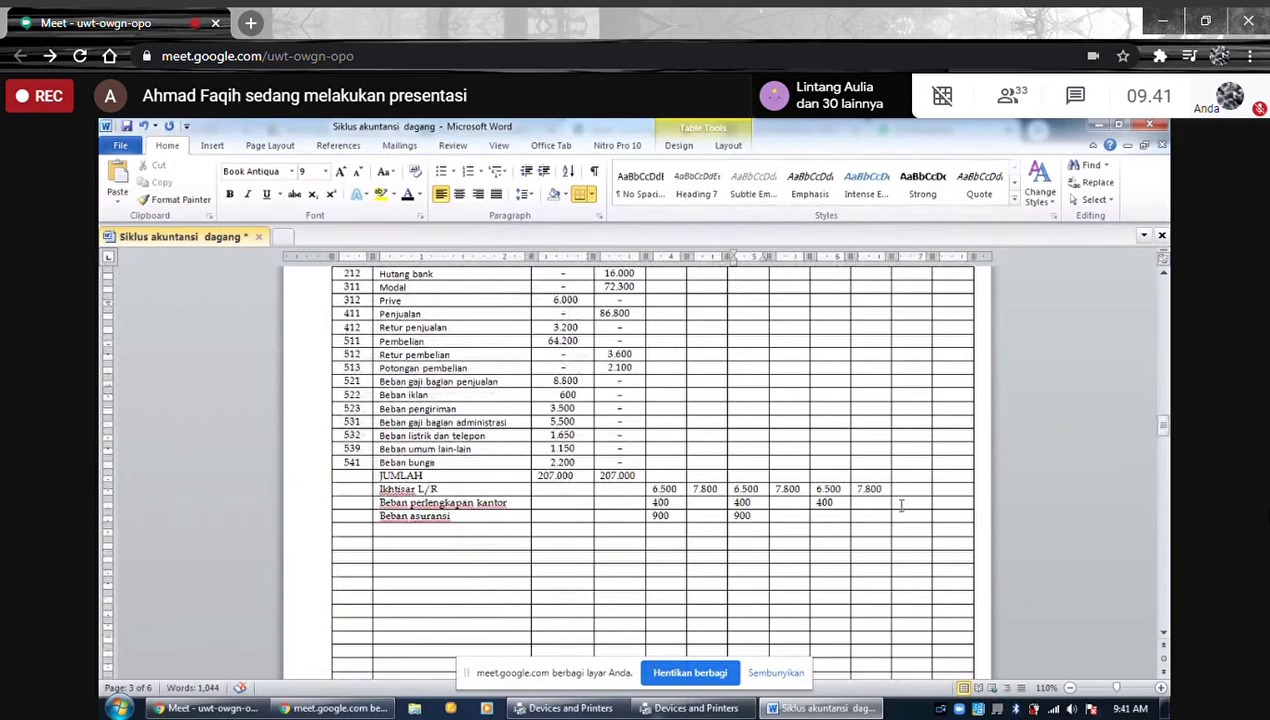
Enter 900 as the Ikhtisar R/L debit of Beban asuransi
{"action": "left_click", "coordinate": [848, 513]}
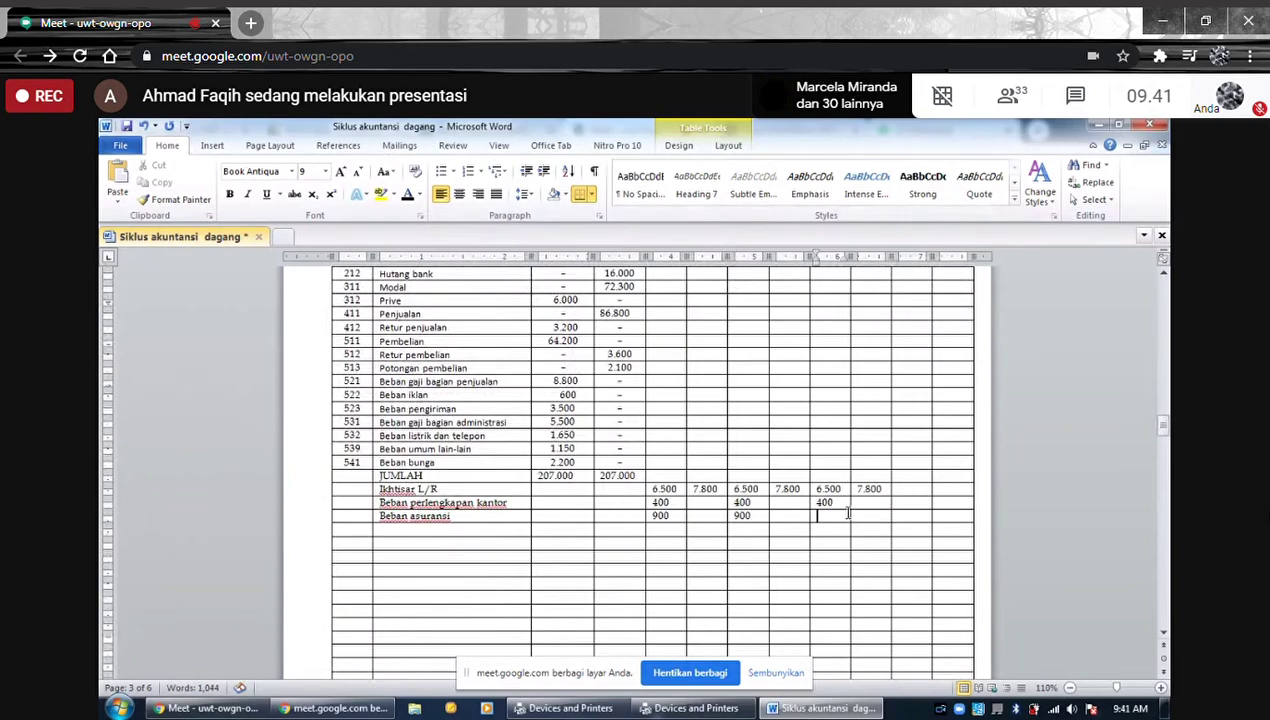
{"action": "type", "text": "900"}
Review the posted Neraca Lajur rows against the source trial balance and the 31 December adjusting entries
{"action": "scroll", "coordinate": [912, 429], "scroll_direction": "up", "scroll_amount": 3}
{"action": "scroll", "coordinate": [908, 430], "scroll_direction": "up", "scroll_amount": 2}
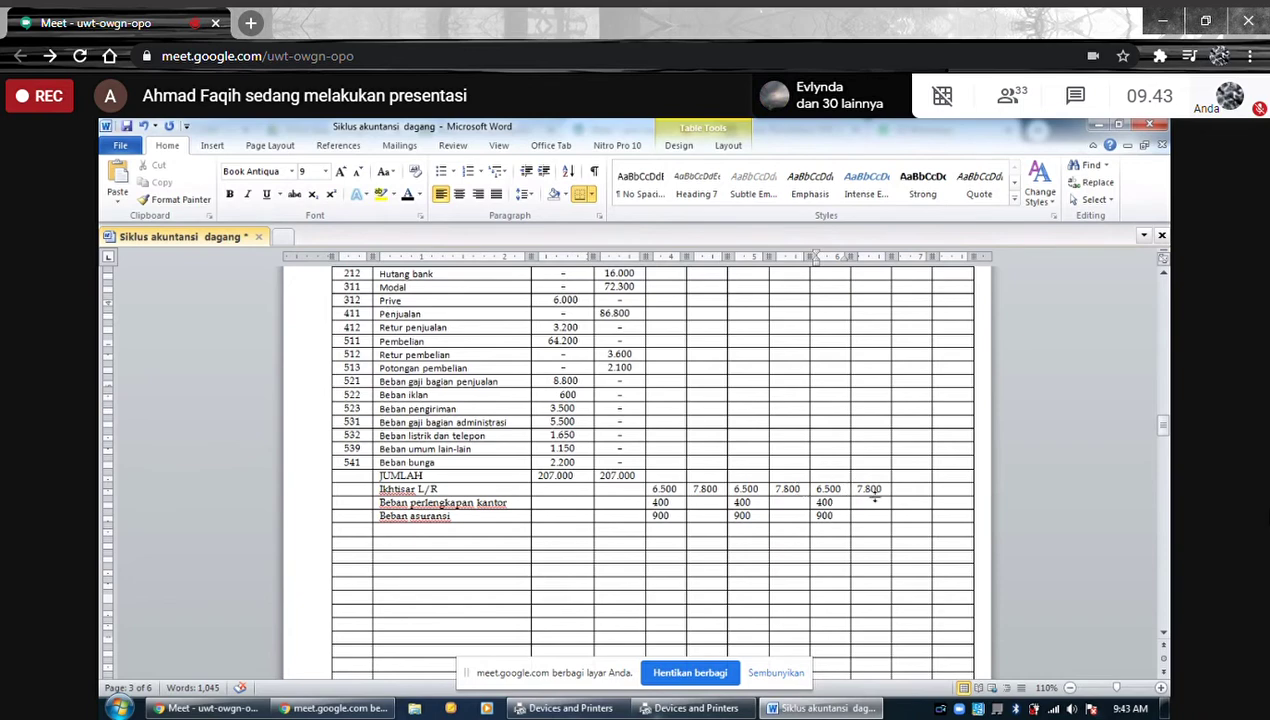
{"action": "scroll", "coordinate": [850, 479], "scroll_direction": "up", "scroll_amount": 8}
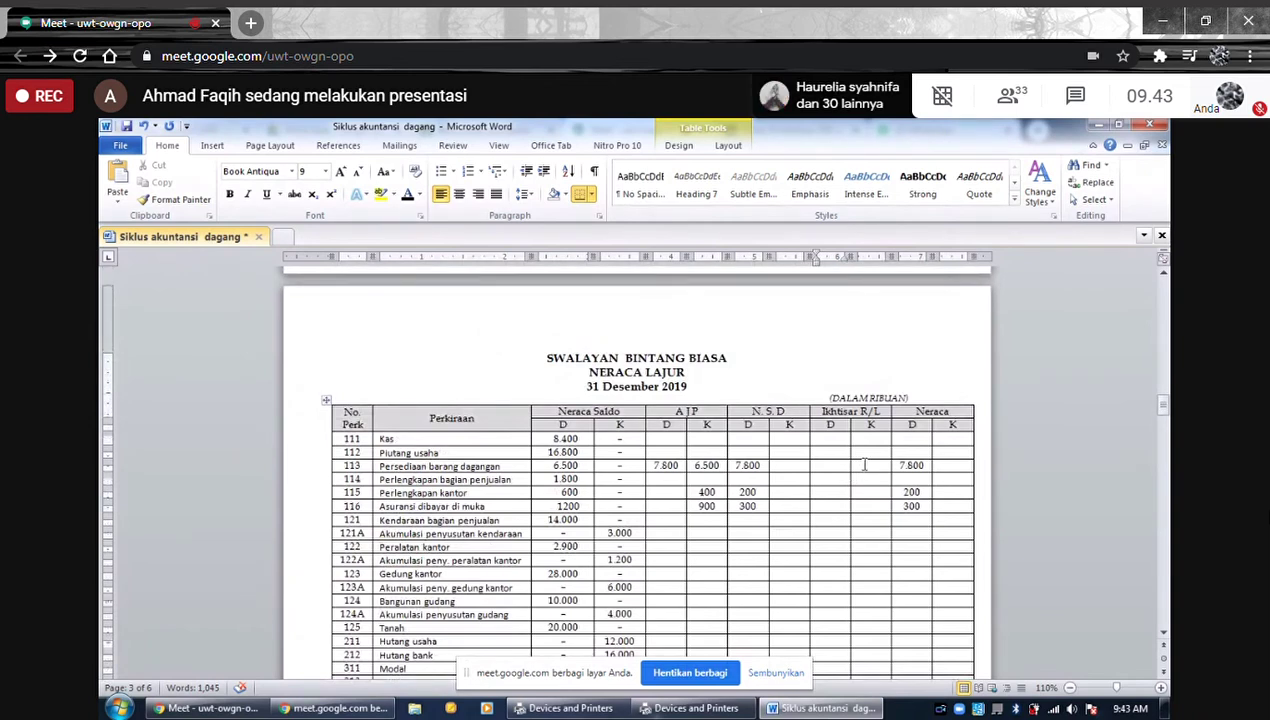
{"action": "scroll", "coordinate": [864, 464], "scroll_direction": "down", "scroll_amount": 1}
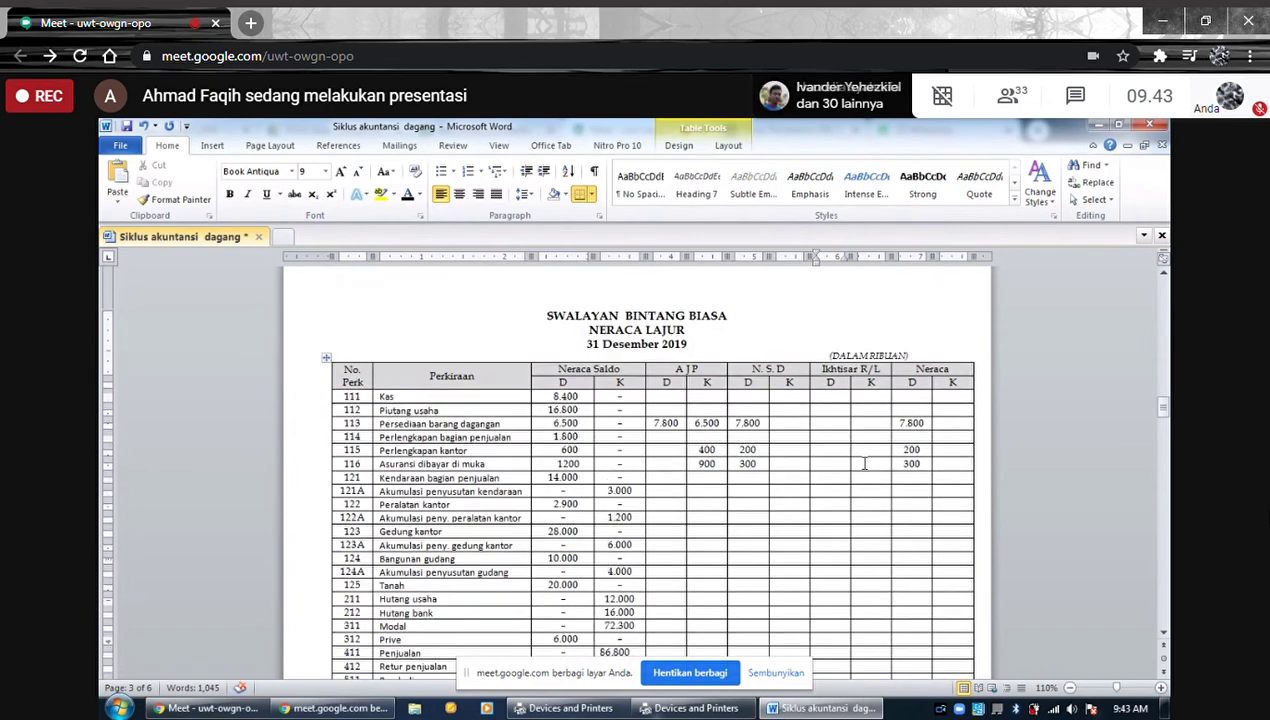
{"action": "scroll", "coordinate": [864, 464], "scroll_direction": "down", "scroll_amount": 5}
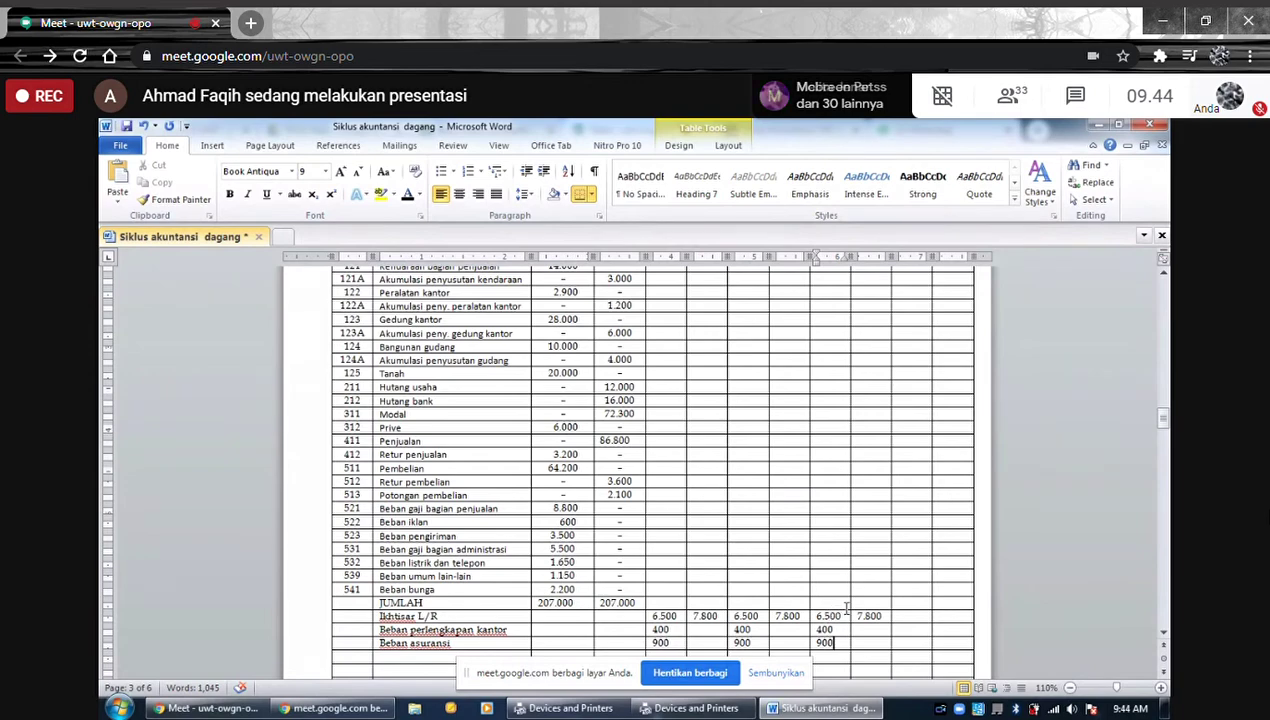
{"action": "scroll", "coordinate": [862, 598], "scroll_direction": "up", "scroll_amount": 5}
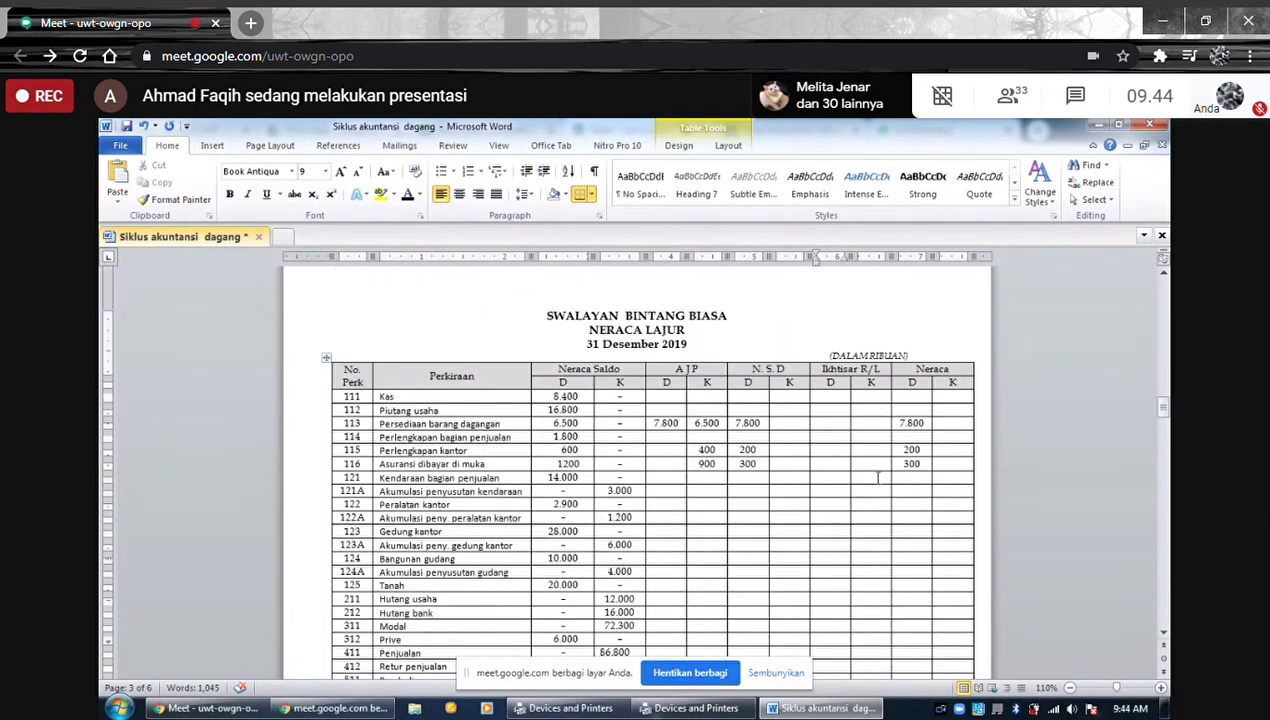
{"action": "scroll", "coordinate": [851, 596], "scroll_direction": "down", "scroll_amount": 2}
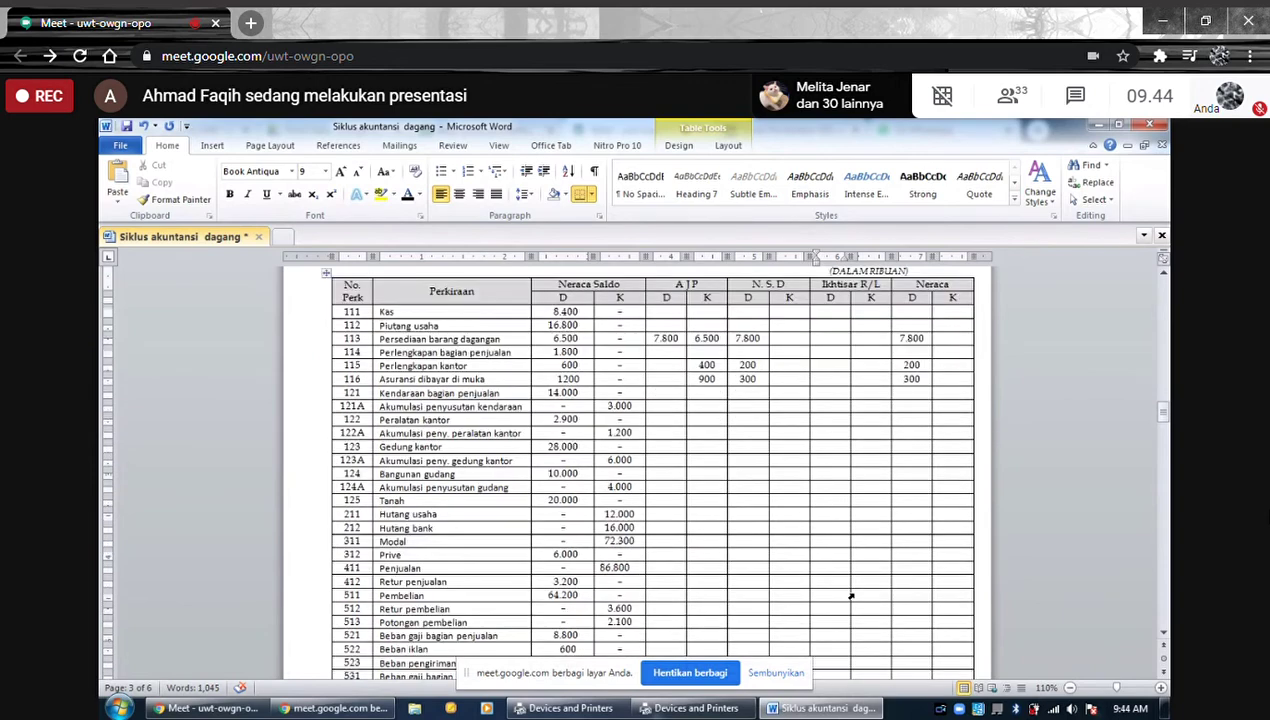
{"action": "scroll", "coordinate": [851, 596], "scroll_direction": "down", "scroll_amount": 3}
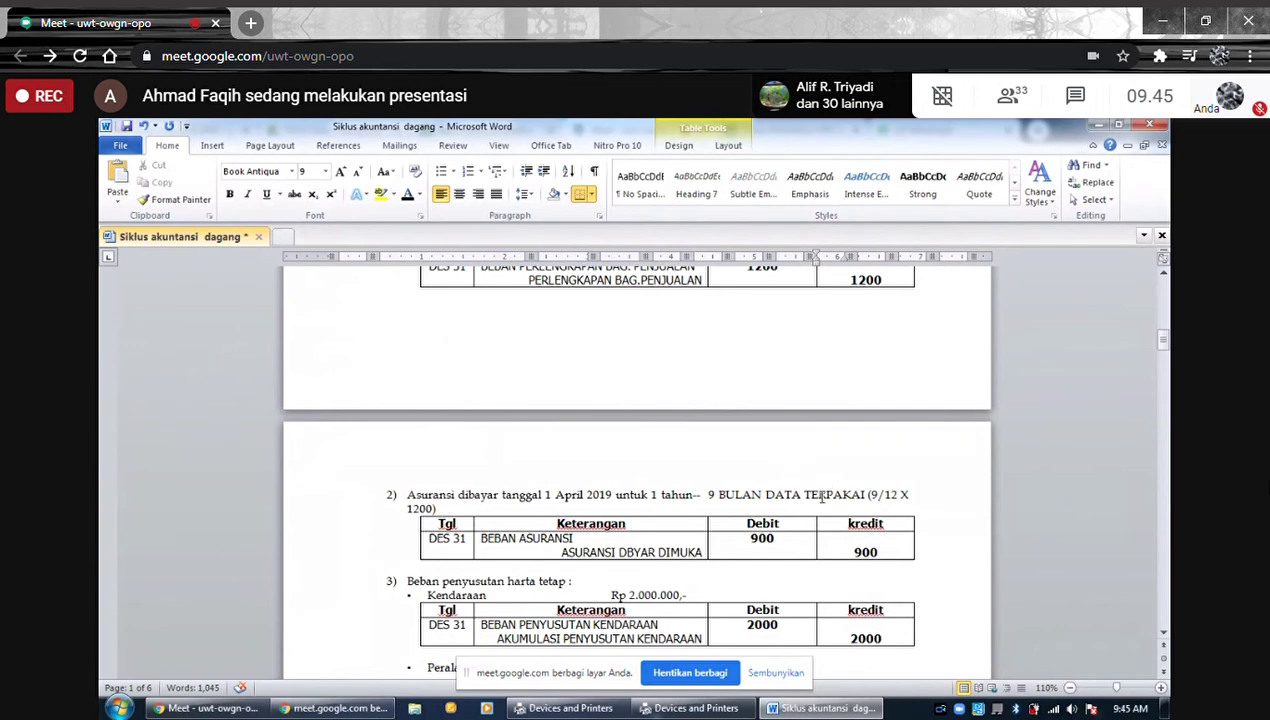
{"action": "scroll", "coordinate": [828, 494], "scroll_direction": "up", "scroll_amount": 15}
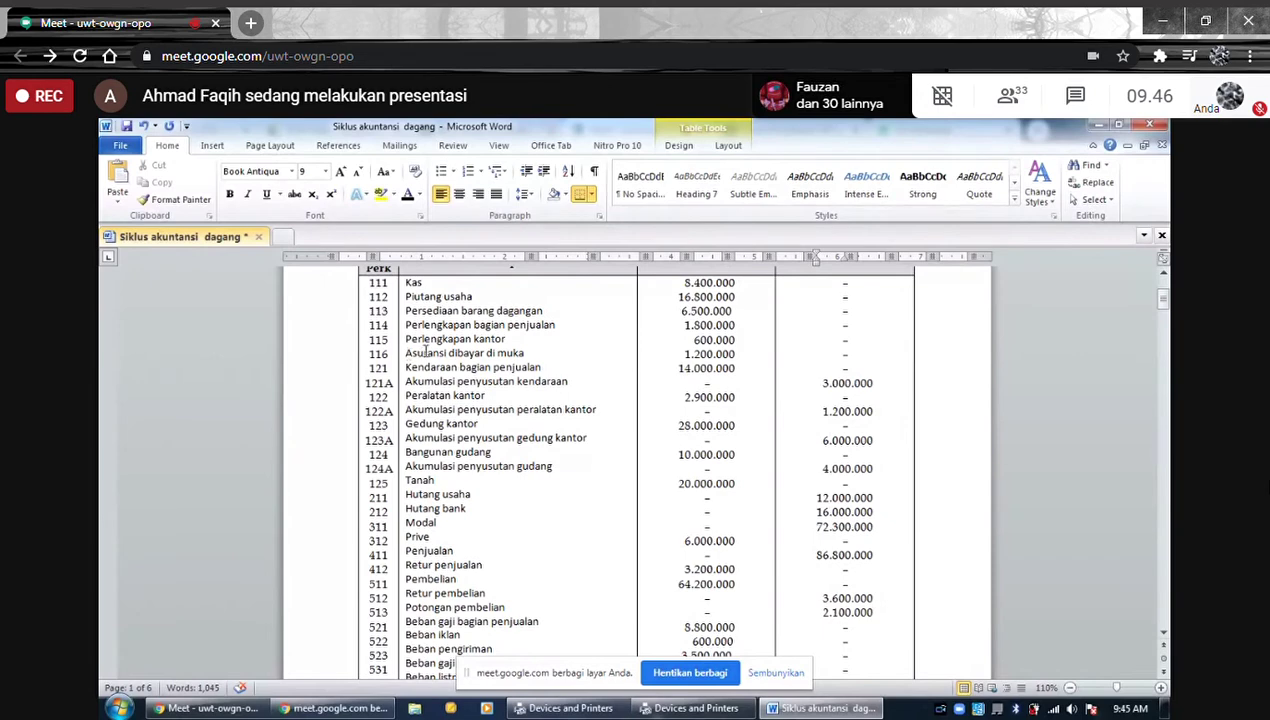
{"action": "scroll", "coordinate": [449, 357], "scroll_direction": "down", "scroll_amount": 15}
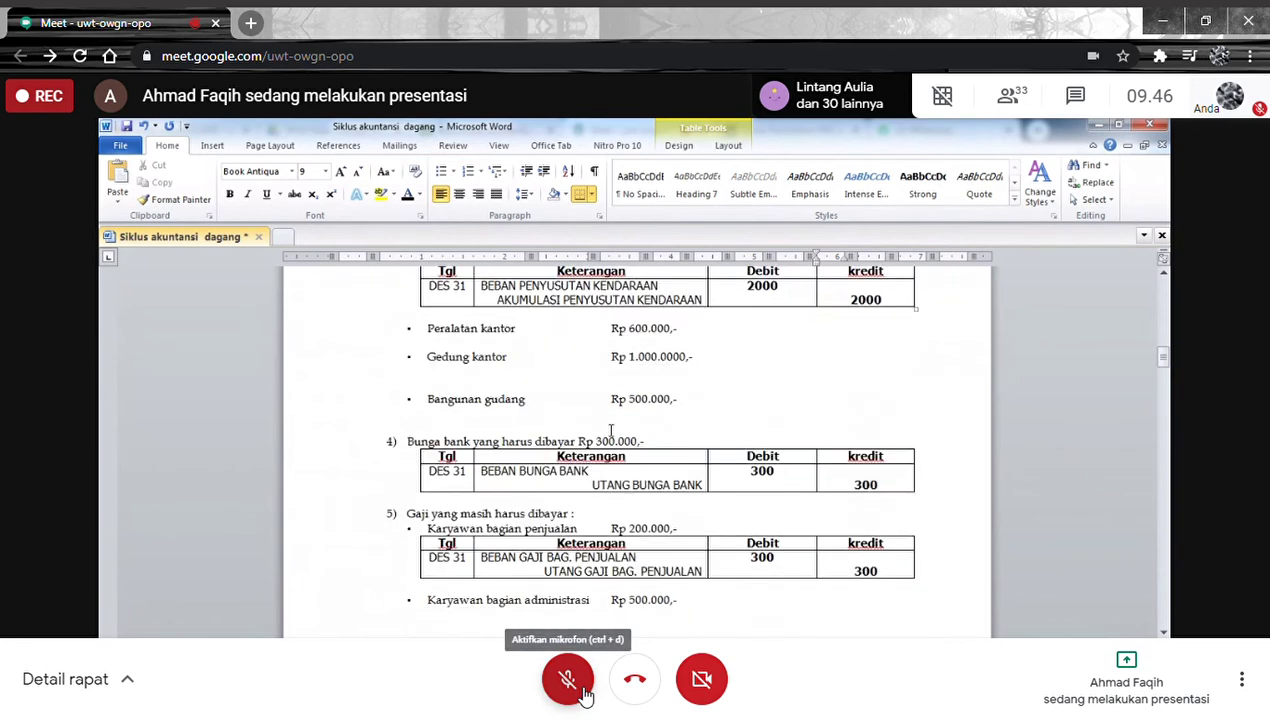
Turn on the microphone in the Google Meet call
{"action": "left_click", "coordinate": [568, 680]}
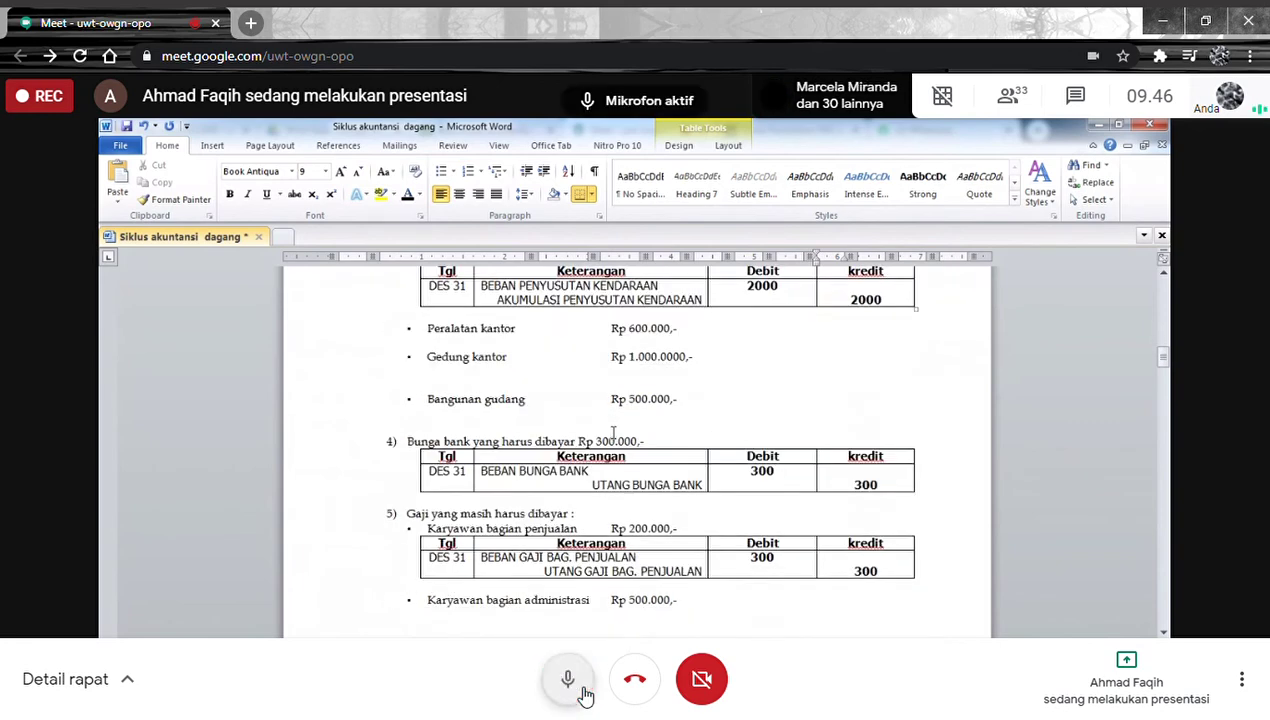